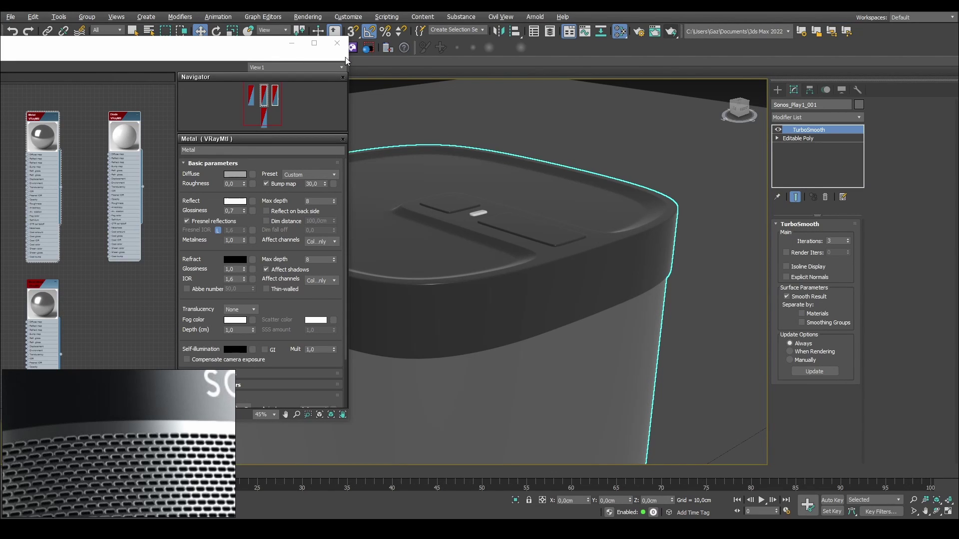
# Examine the speaker reference image, focusing on the perforated metal mesh below the logo band.
pyautogui.moveTo(245, 48); pyautogui.dragTo(488, 46)
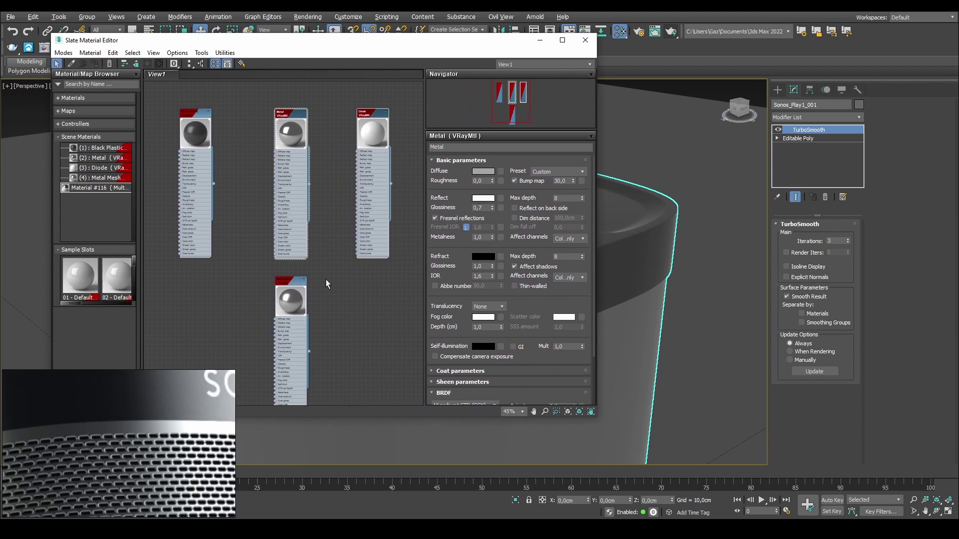
pyautogui.scroll(-5, 174, 419)
pyautogui.moveTo(202, 416); pyautogui.dragTo(173, 401, button='middle')
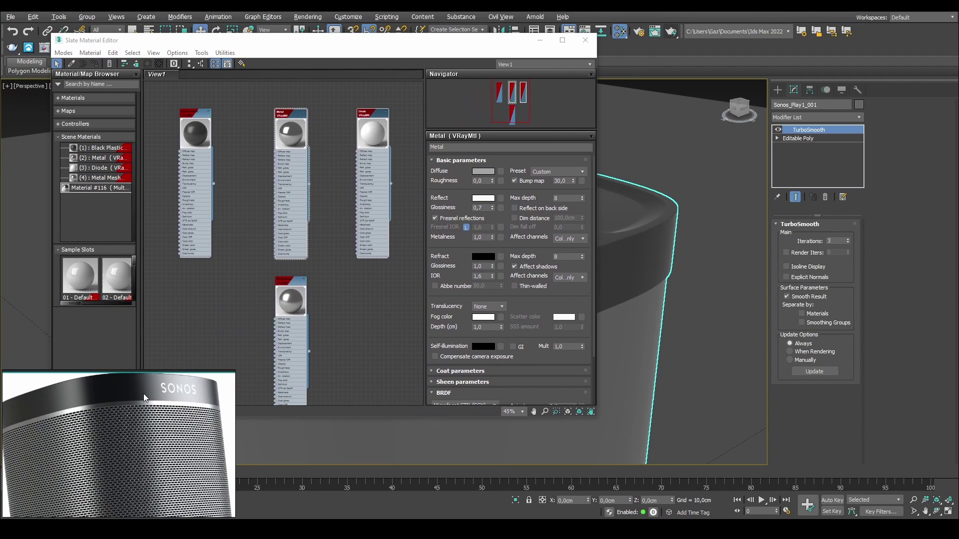
pyautogui.moveTo(283, 40); pyautogui.dragTo(260, 32)
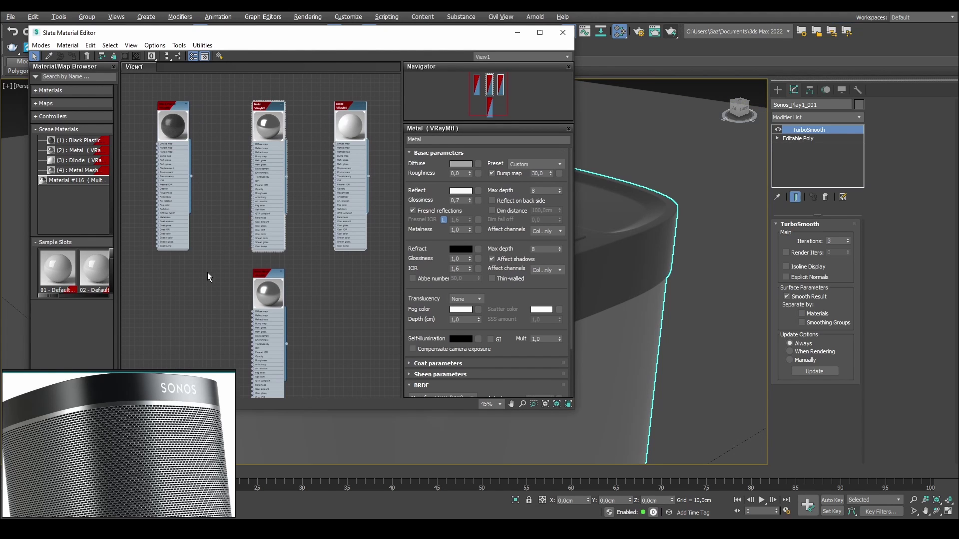
pyautogui.scroll(5, 135, 430)
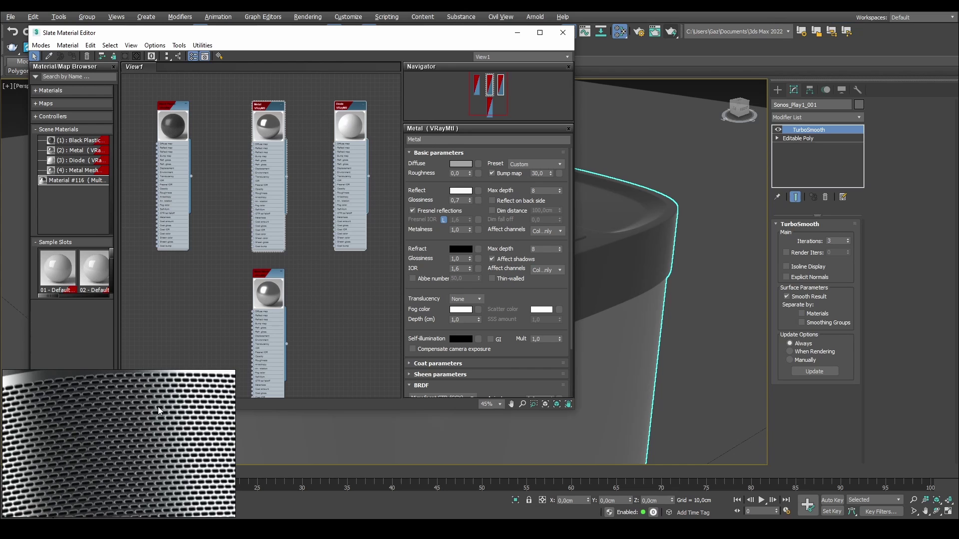
pyautogui.scroll(-2, 247, 377)
pyautogui.scroll(-5, 176, 410)
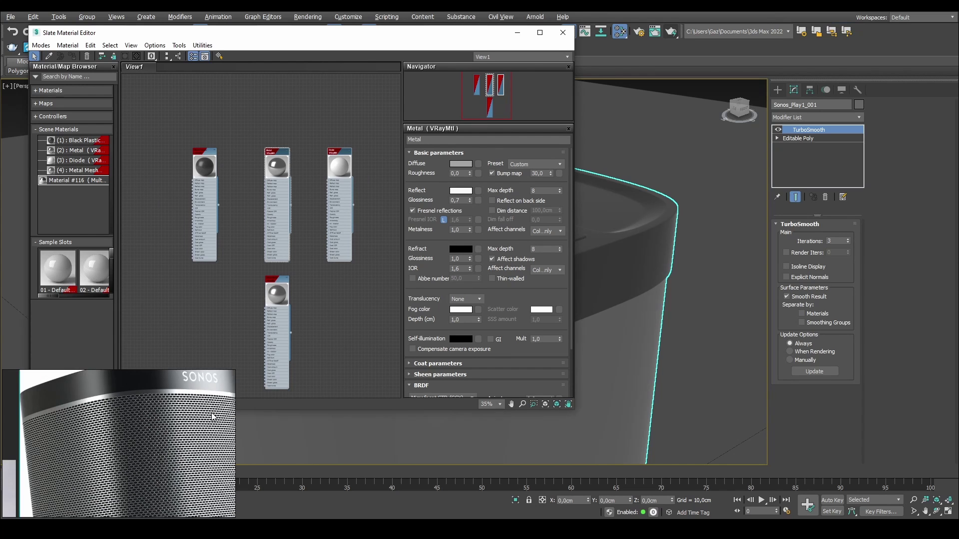
pyautogui.scroll(2, 176, 410)
pyautogui.moveTo(182, 387); pyautogui.dragTo(180, 433, button='middle')
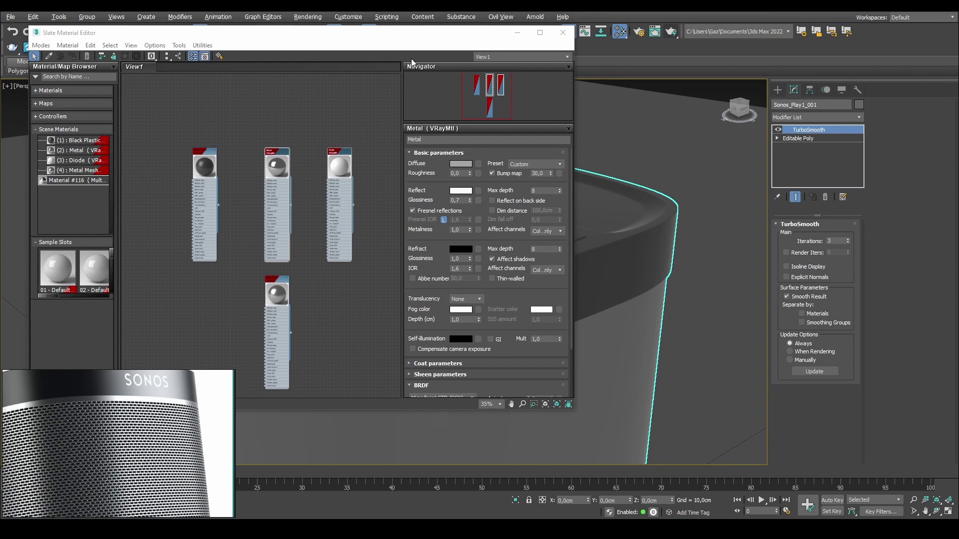
# Show the parameters of the Metal Mesh VRayMtl in the Slate Material Editor.
pyautogui.moveTo(412, 33); pyautogui.dragTo(367, 20)
pyautogui.scroll(6, 281, 161)
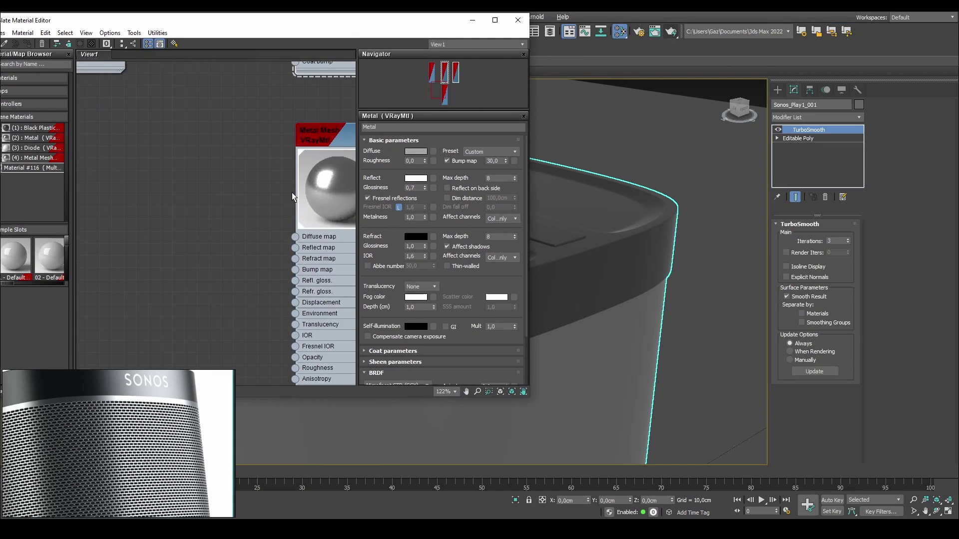
pyautogui.moveTo(292, 193); pyautogui.dragTo(172, 229, button='middle')
pyautogui.moveTo(210, 175); pyautogui.dragTo(208, 162)
pyautogui.moveTo(247, 229); pyautogui.dragTo(335, 219, button='middle')
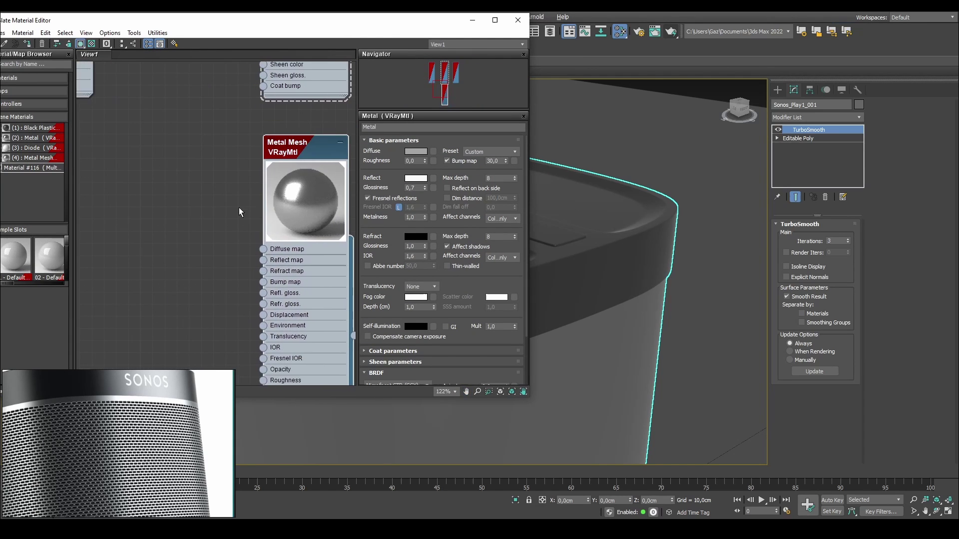
pyautogui.scroll(-5, 257, 213)
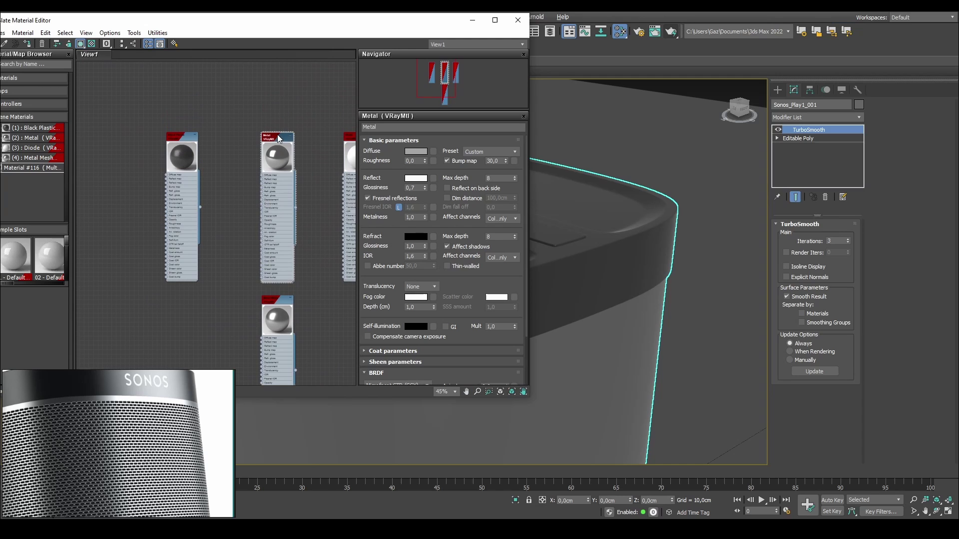
pyautogui.doubleClick(278, 300)
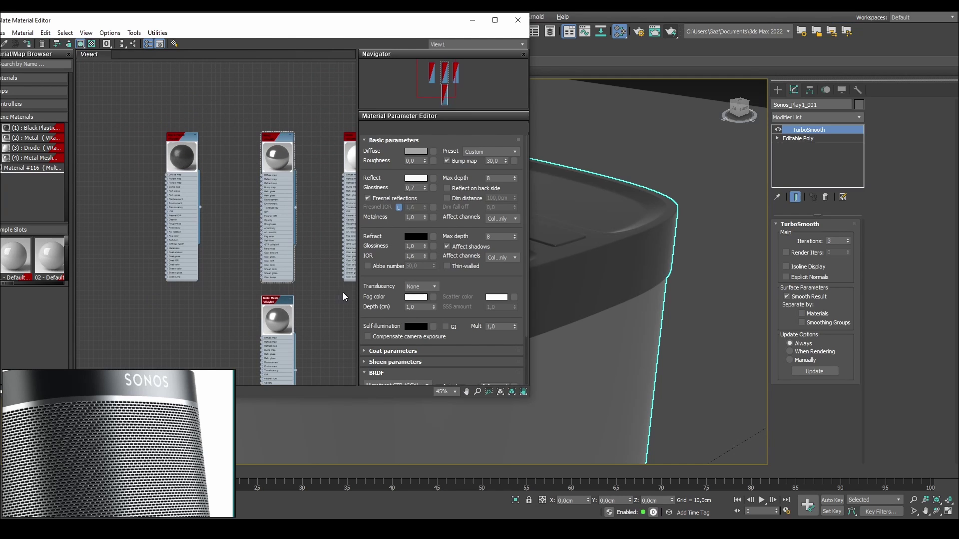
pyautogui.moveTo(440, 24); pyautogui.dragTo(373, 33)
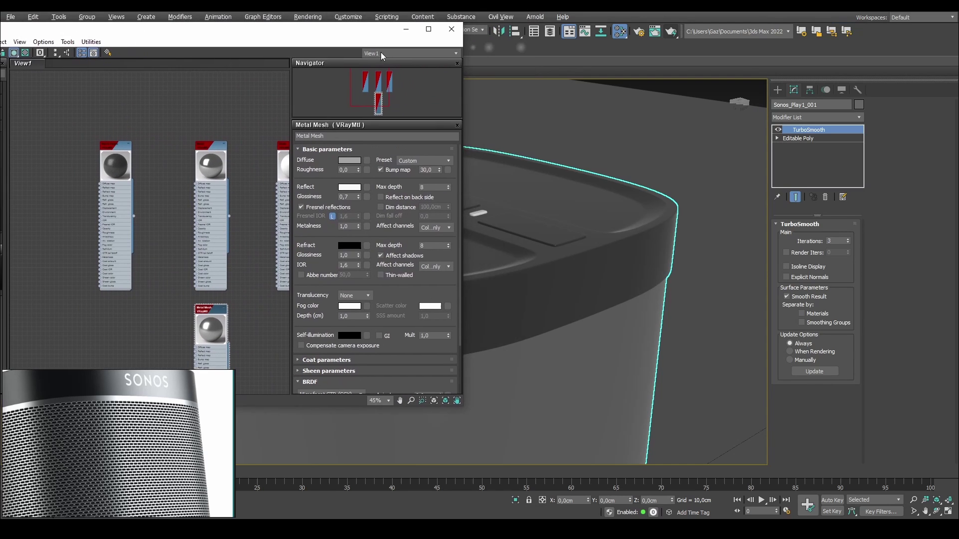
# Examine the speaker model's body and compare its plain metal surface with the perforated mesh in the reference image.
pyautogui.moveTo(604, 291); pyautogui.dragTo(609, 209, button='middle')
pyautogui.scroll(-6, 614, 248)
pyautogui.keyDown('alt'); pyautogui.moveTo(613, 253); pyautogui.dragTo(602, 231, button='middle'); pyautogui.keyUp('alt')
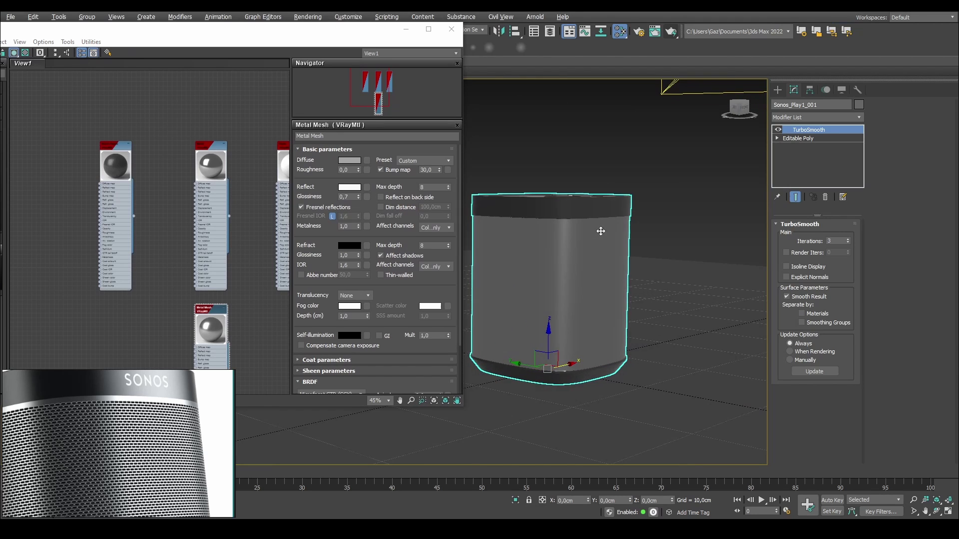
pyautogui.moveTo(244, 33); pyautogui.dragTo(370, 25)
pyautogui.scroll(6, 319, 215)
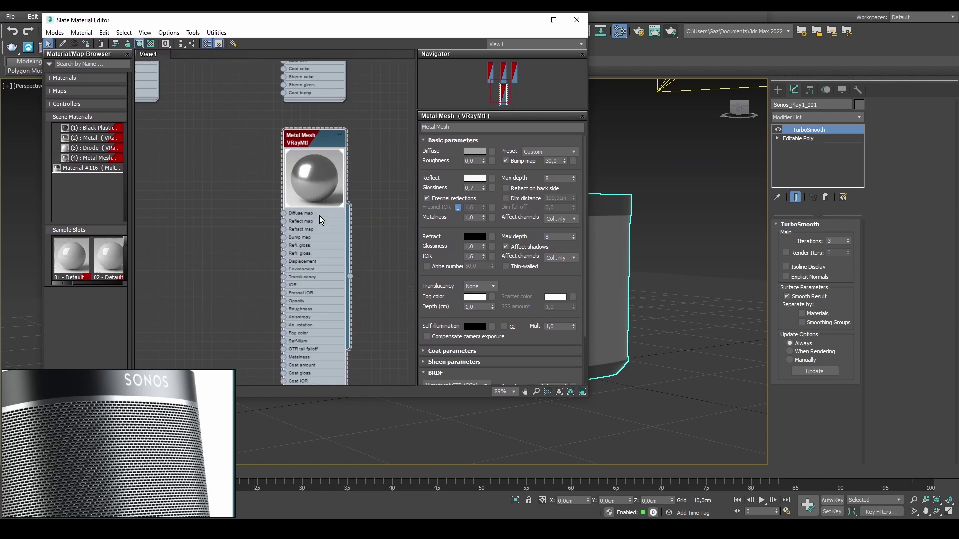
pyautogui.scroll(-2, 334, 200)
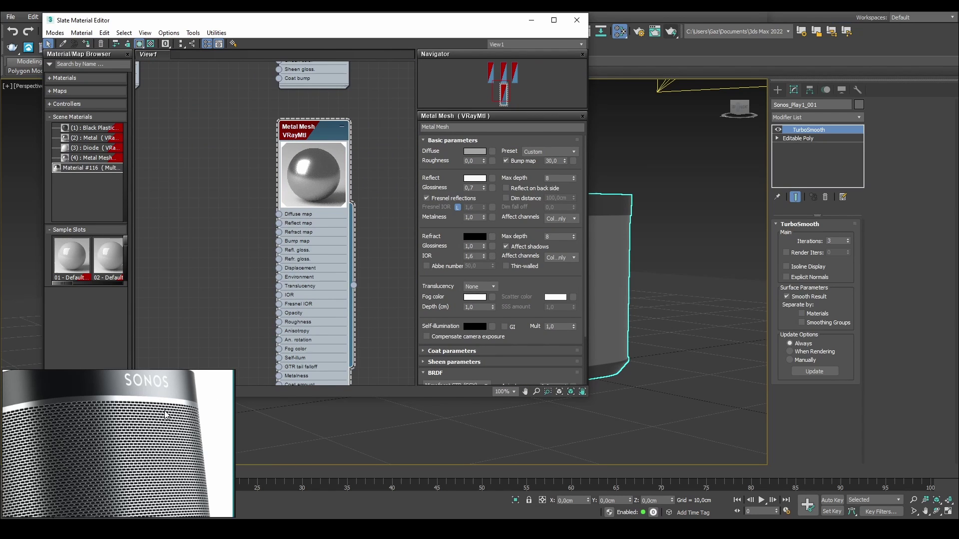
pyautogui.scroll(5, 634, 271)
pyautogui.scroll(-1, 622, 271)
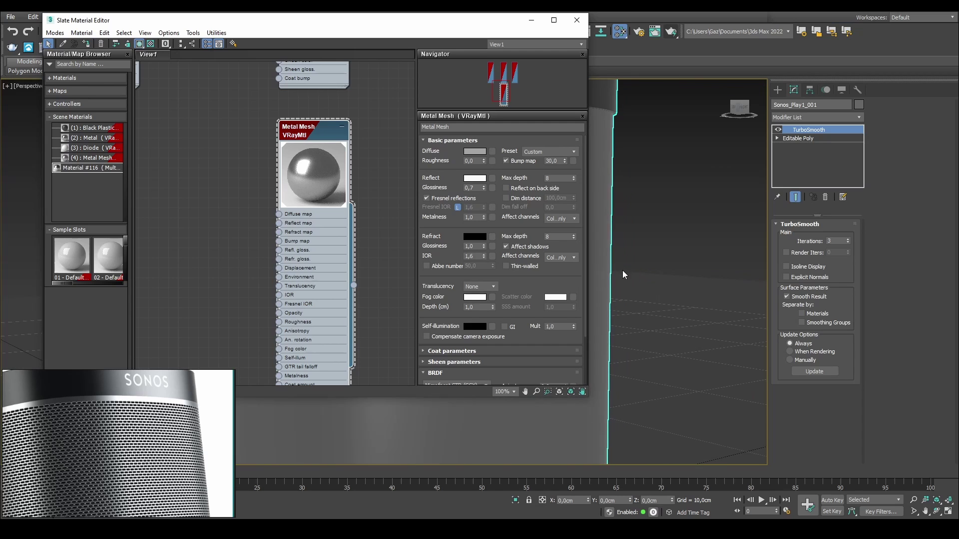
pyautogui.moveTo(623, 271); pyautogui.dragTo(682, 296, button='middle')
pyautogui.scroll(-3, 675, 171)
pyautogui.scroll(3, 649, 205)
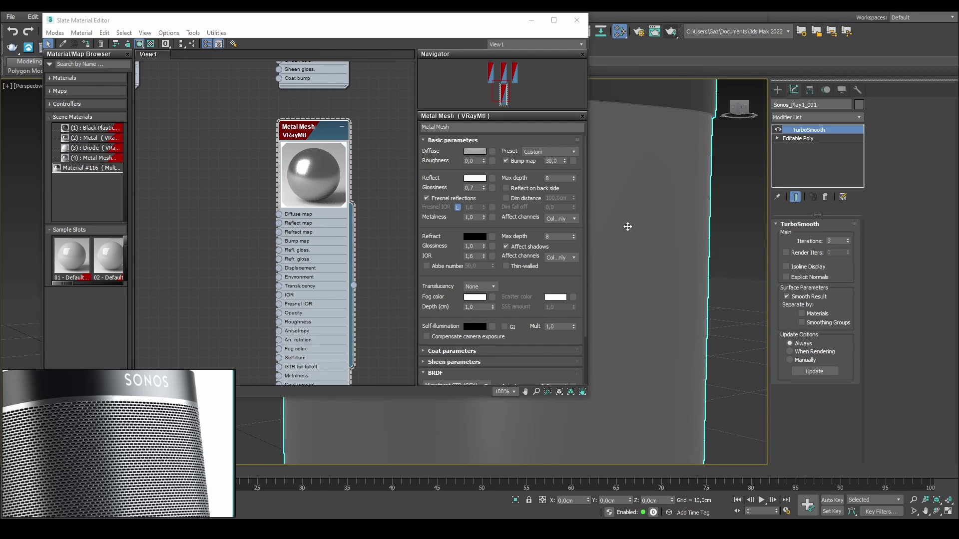
pyautogui.moveTo(425, 27); pyautogui.dragTo(326, 30)
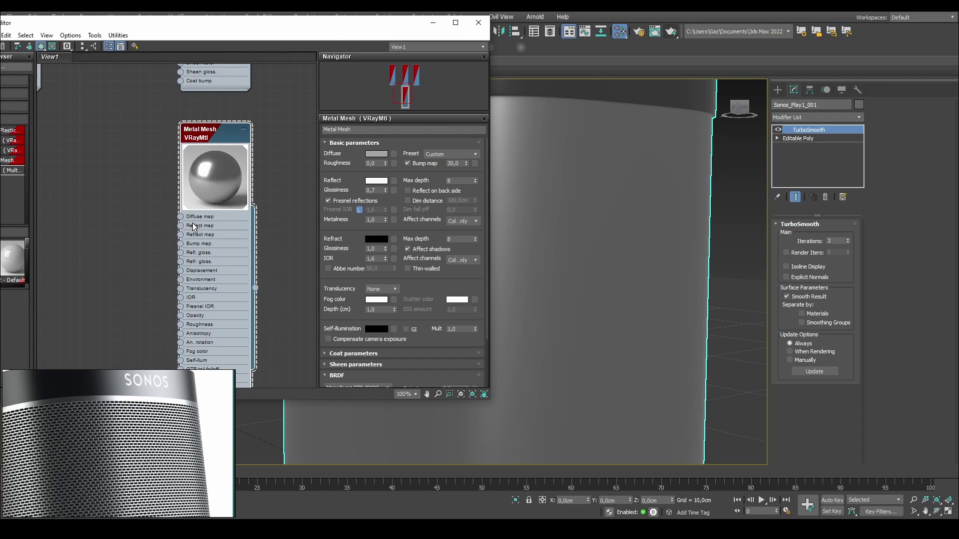
pyautogui.scroll(-1, 153, 199)
pyautogui.moveTo(171, 233); pyautogui.dragTo(166, 195, button='middle')
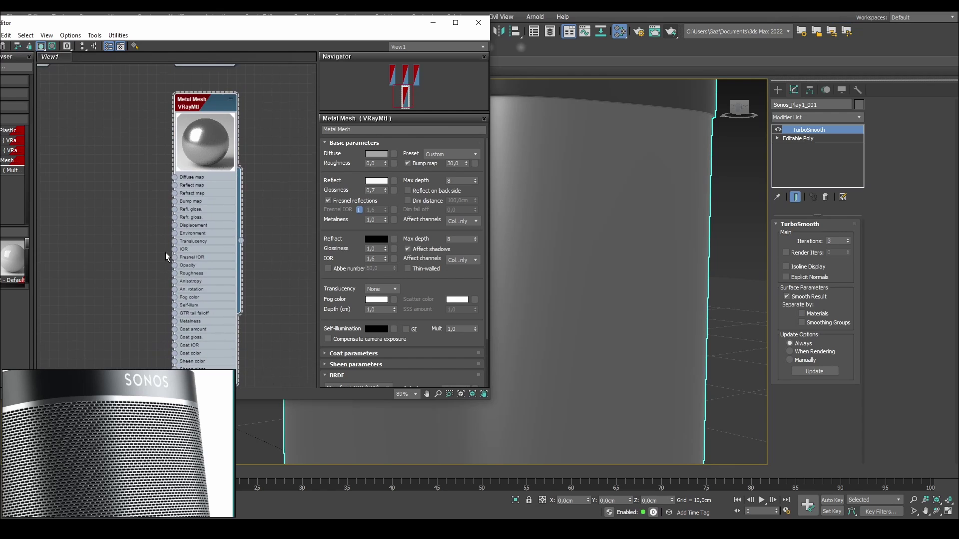
pyautogui.scroll(1, 166, 253)
pyautogui.scroll(1, 170, 255)
pyautogui.moveTo(175, 268); pyautogui.dragTo(148, 263)
pyautogui.click(124, 221)
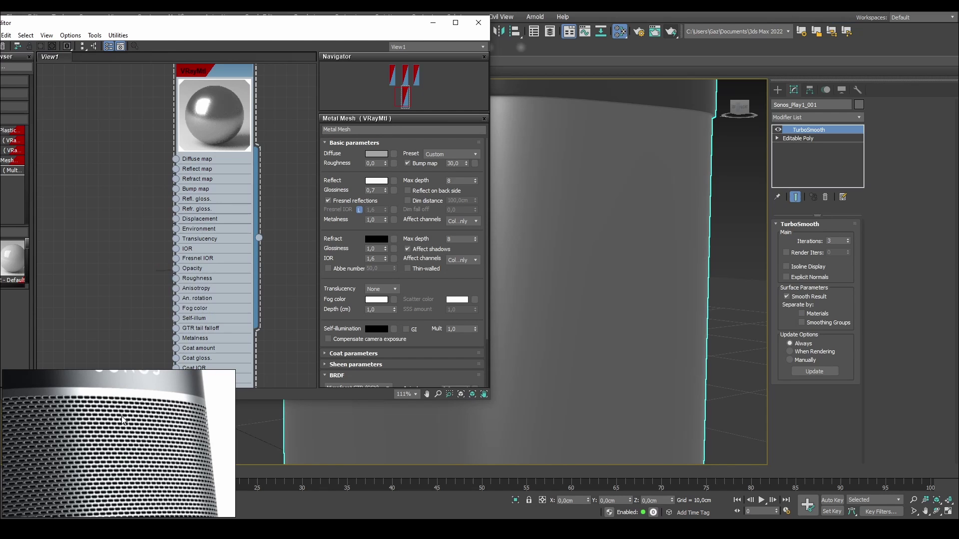
pyautogui.scroll(1, 139, 323)
pyautogui.scroll(-4, 135, 249)
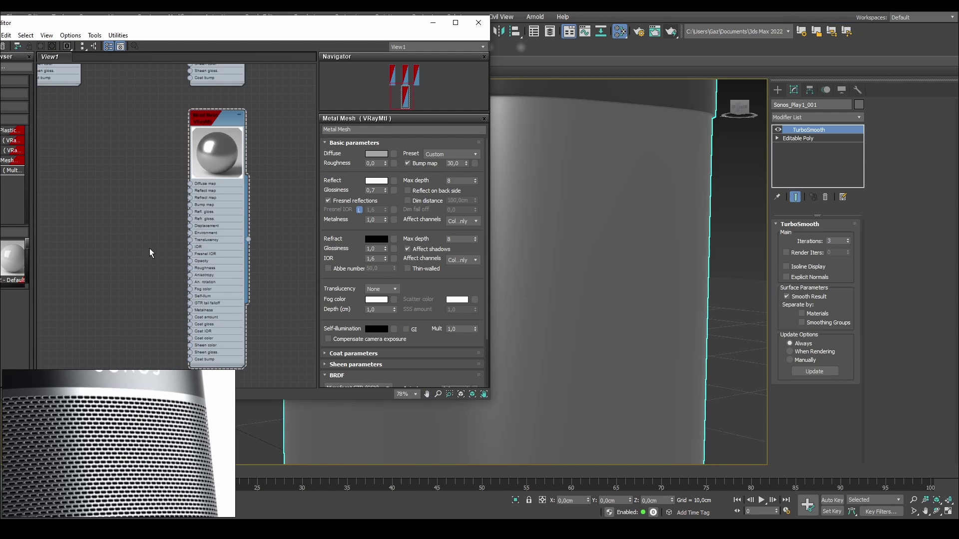
pyautogui.scroll(-4, 587, 236)
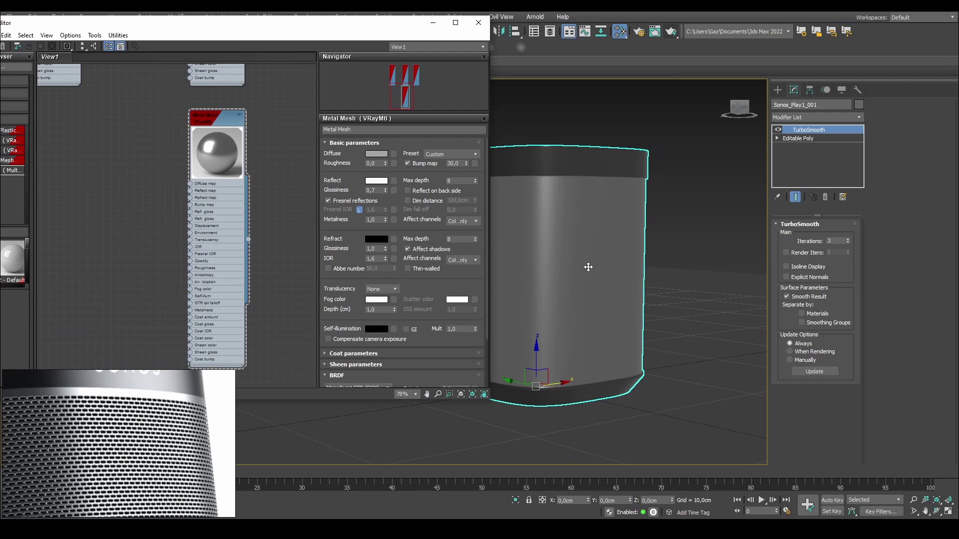
pyautogui.moveTo(587, 194); pyautogui.dragTo(604, 198, button='middle')
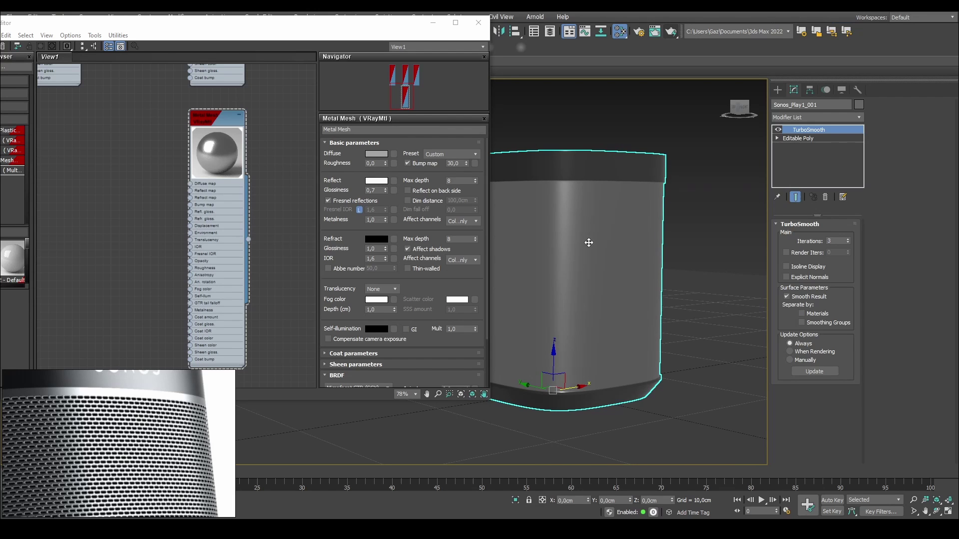
pyautogui.scroll(4, 159, 192)
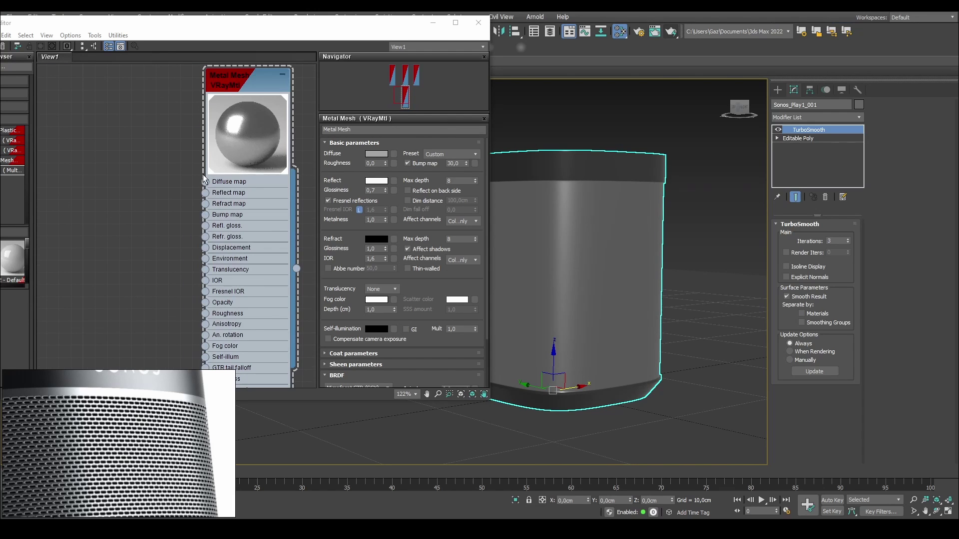
pyautogui.moveTo(184, 182); pyautogui.dragTo(184, 181)
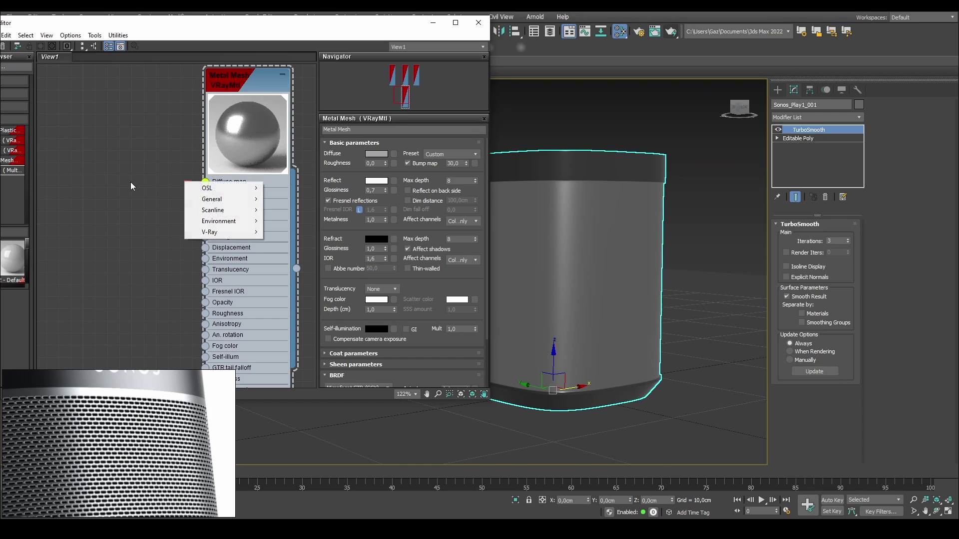
pyautogui.click(130, 182)
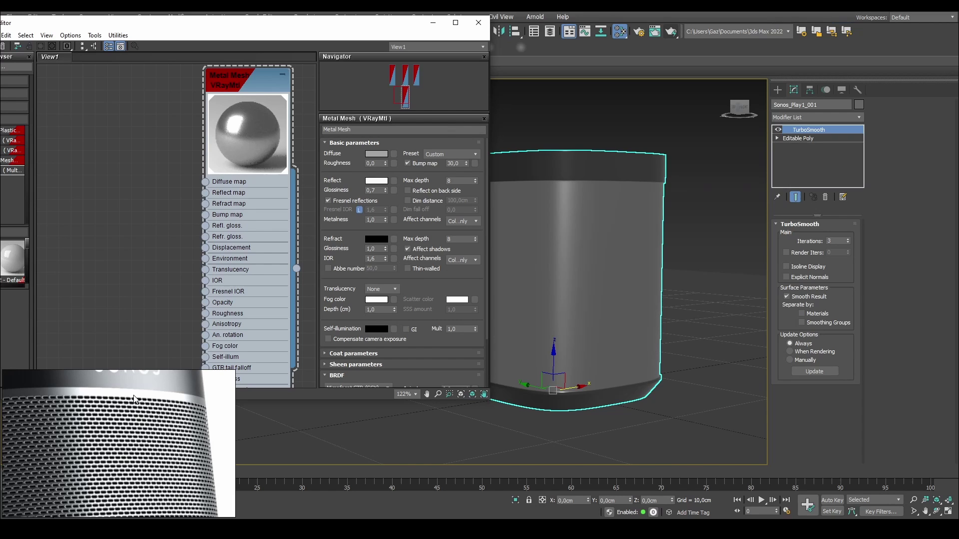
# Connect a new Tiles map to the Metal Mesh material's Diffuse map input and move its node clear of the material.
pyautogui.moveTo(358, 26); pyautogui.dragTo(387, 29)
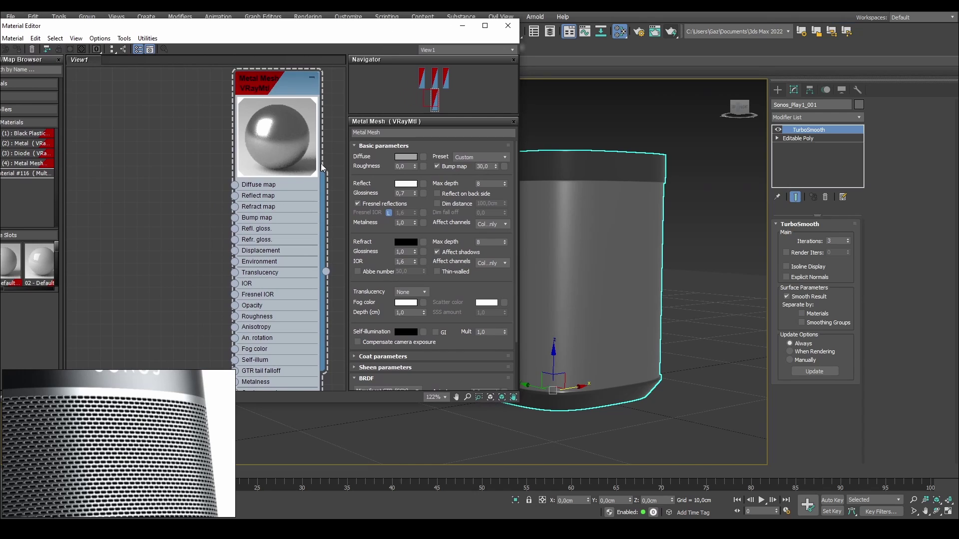
pyautogui.moveTo(235, 185); pyautogui.dragTo(184, 207)
pyautogui.click(199, 179)
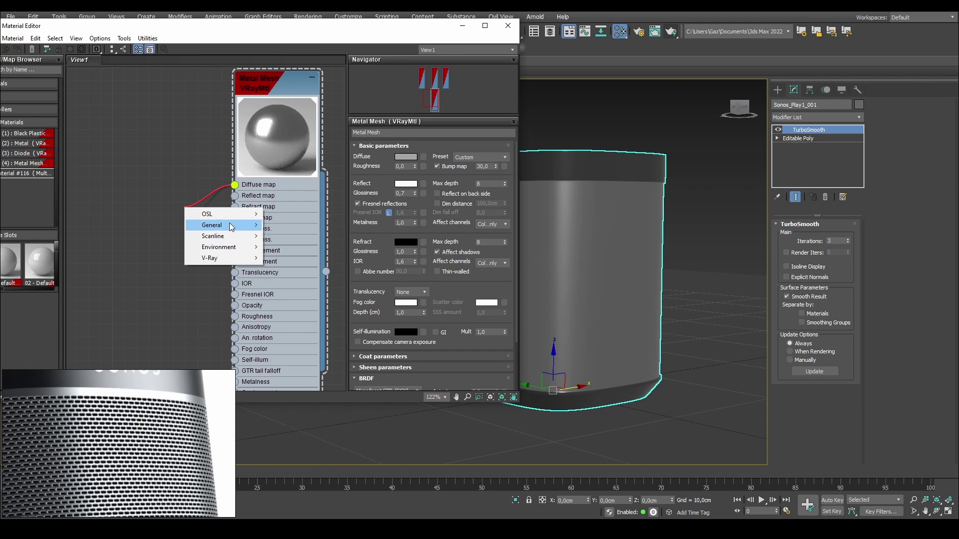
pyautogui.moveTo(231, 228)
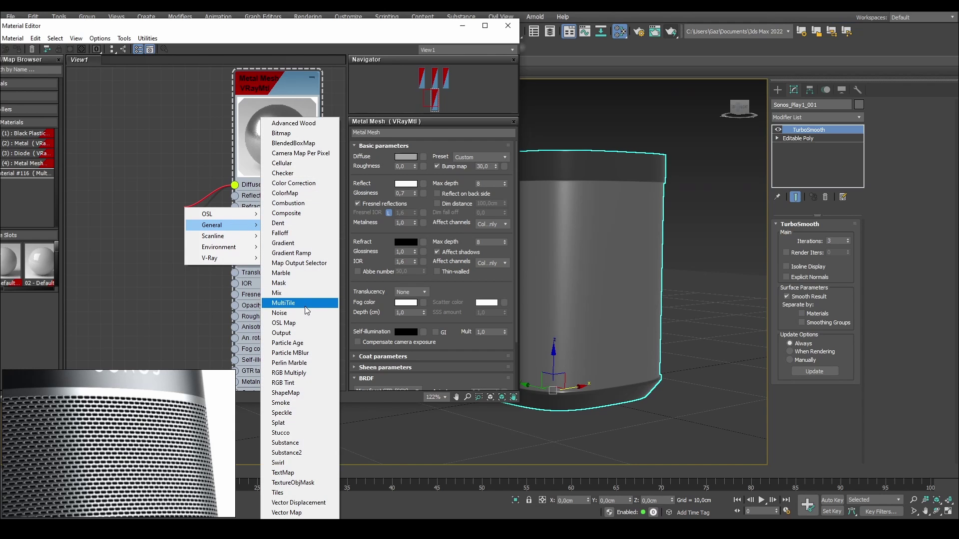
pyautogui.click(285, 495)
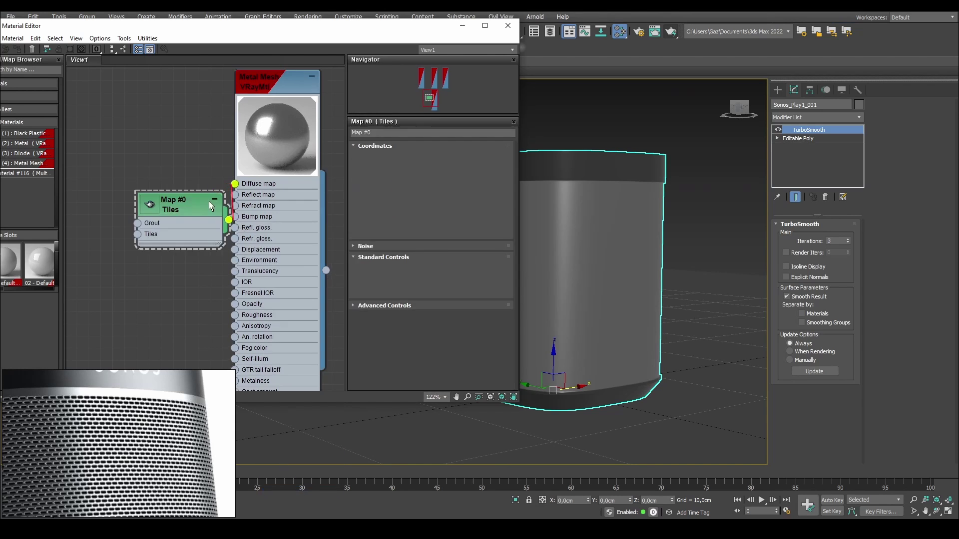
pyautogui.moveTo(179, 191); pyautogui.dragTo(214, 187, button='middle')
pyautogui.click(200, 199)
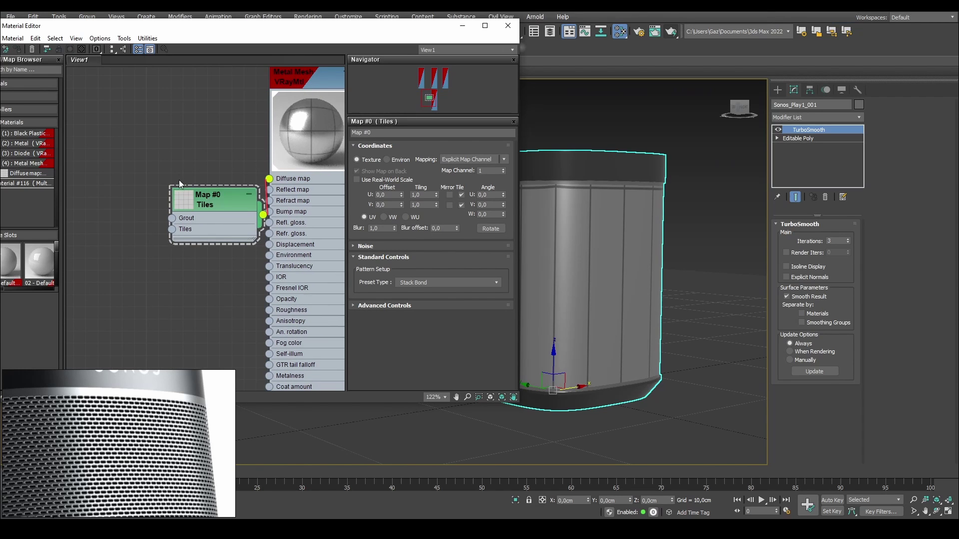
pyautogui.moveTo(212, 196); pyautogui.dragTo(164, 171)
# Expand the Tiles map's Advanced Controls and review its pattern, tile and grout settings.
pyautogui.click(392, 306)
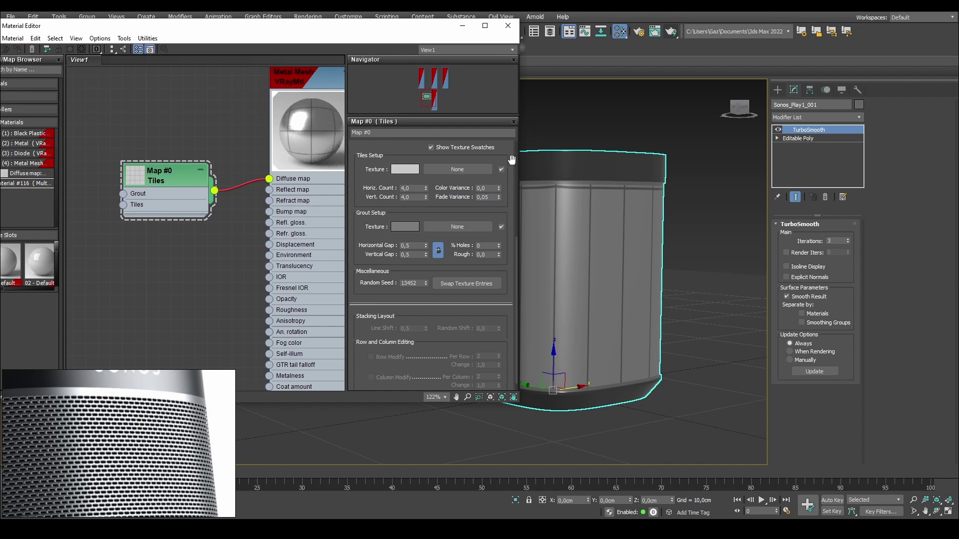
pyautogui.moveTo(575, 205); pyautogui.dragTo(636, 241, button='middle')
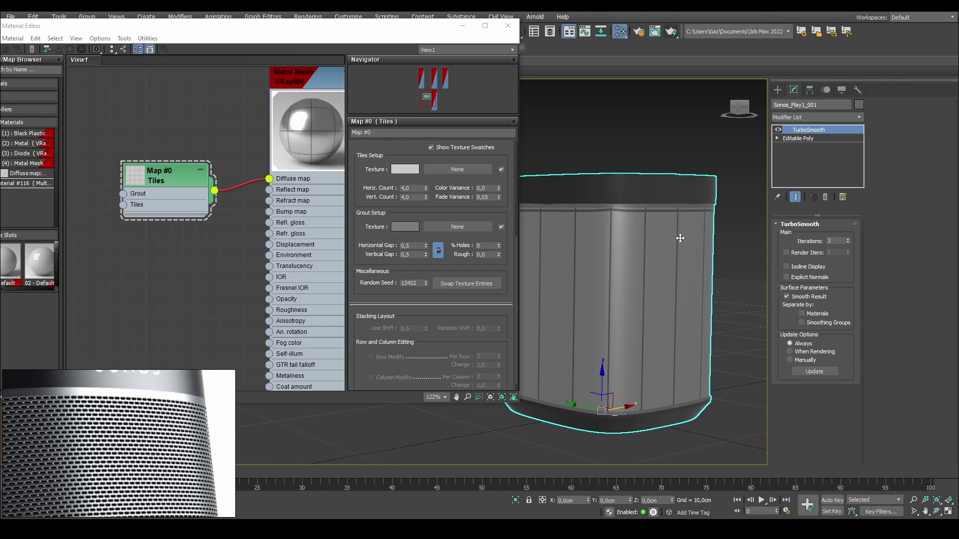
pyautogui.moveTo(233, 91); pyautogui.dragTo(222, 151, button='middle')
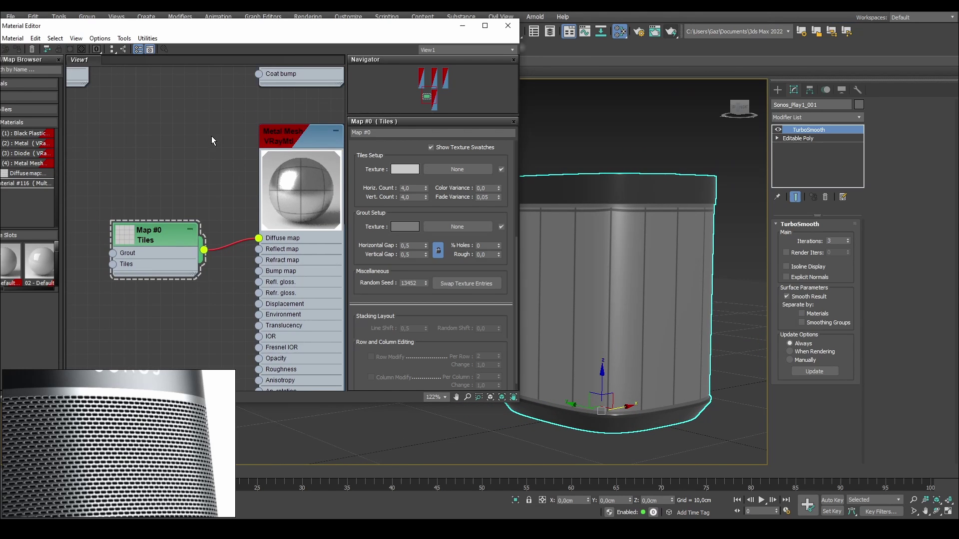
pyautogui.moveTo(193, 73); pyautogui.dragTo(194, 166, button='middle')
pyautogui.scroll(-1, 194, 163)
pyautogui.moveTo(223, 262); pyautogui.dragTo(233, 200, button='middle')
pyautogui.scroll(1, 280, 203)
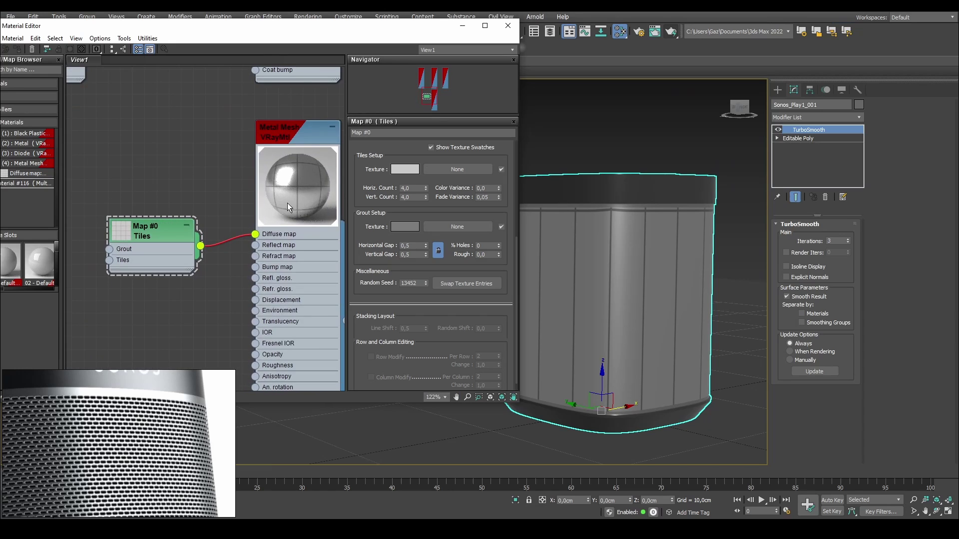
pyautogui.moveTo(361, 156); pyautogui.dragTo(368, 300)
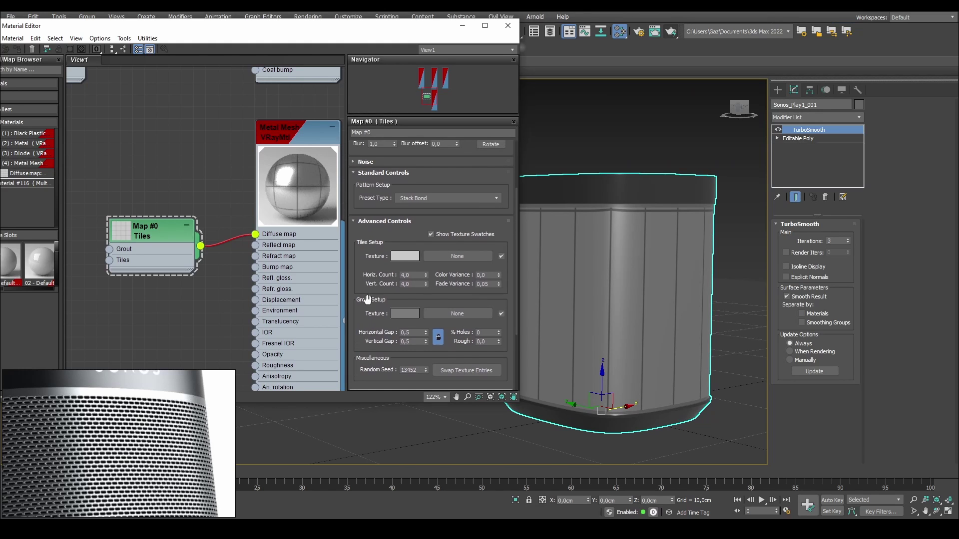
# Add a UVW Map modifier above TurboSmooth on the speaker body and move the Material Editor clear of the model.
pyautogui.scroll(3, 362, 235)
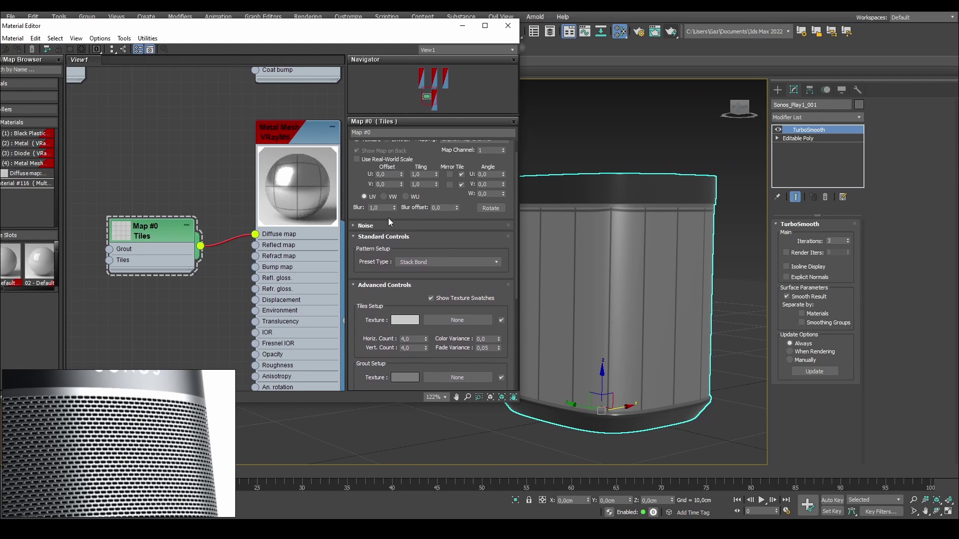
pyautogui.scroll(1, 358, 185)
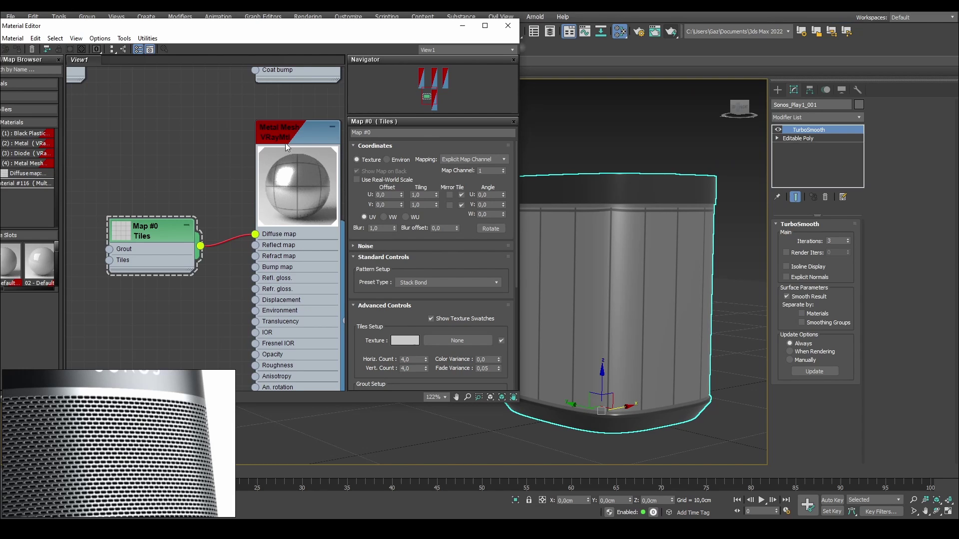
pyautogui.scroll(-3, 227, 166)
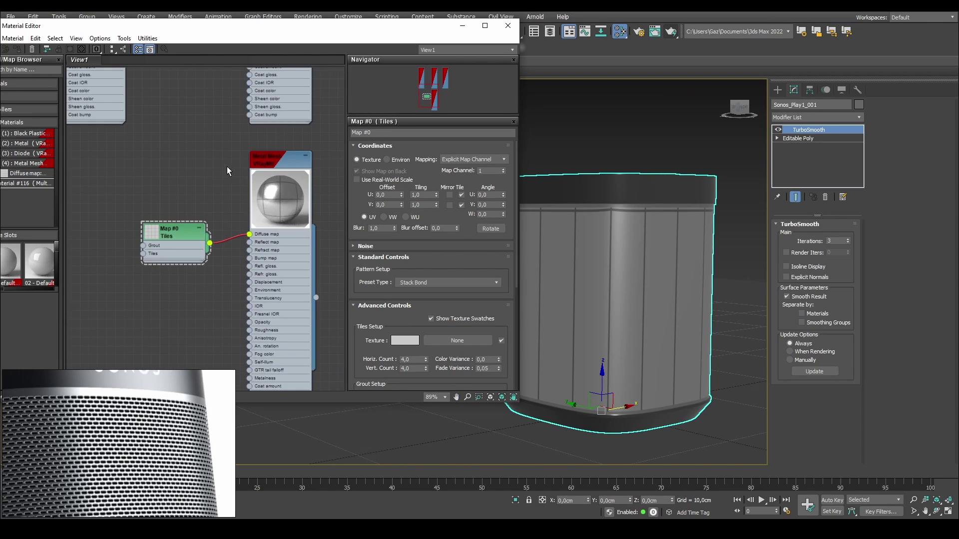
pyautogui.click(811, 118)
pyautogui.write('uvw')
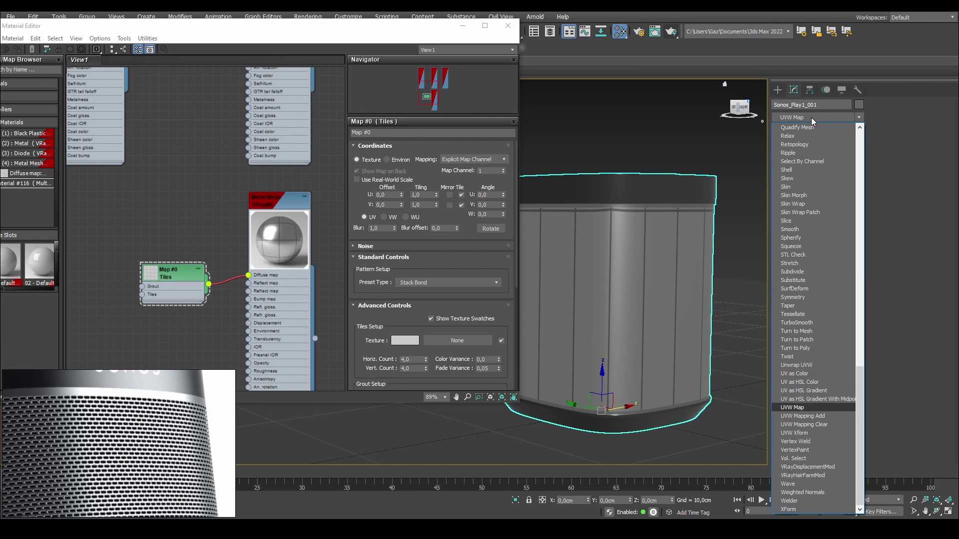
pyautogui.press('Return')
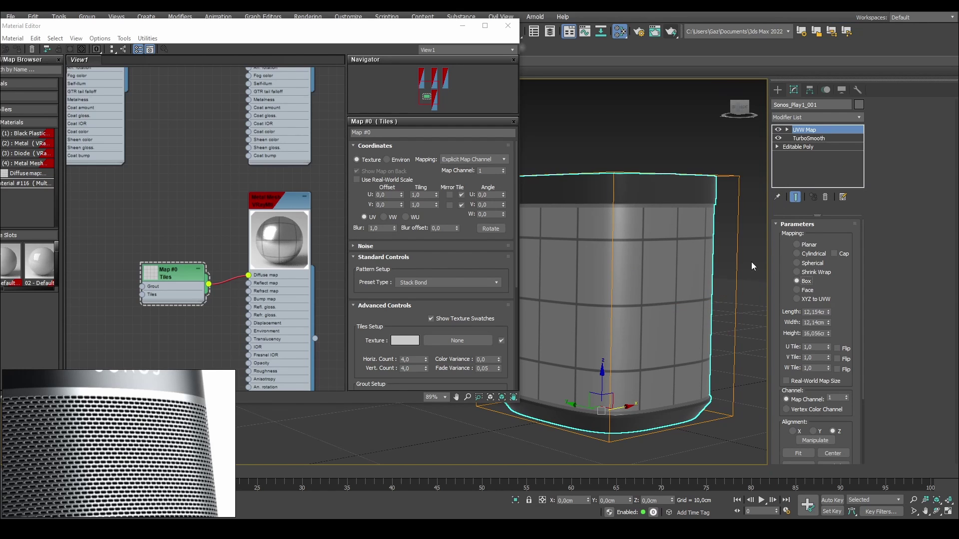
pyautogui.keyDown('alt'); pyautogui.moveTo(680, 225); pyautogui.dragTo(694, 241, button='middle'); pyautogui.keyUp('alt')
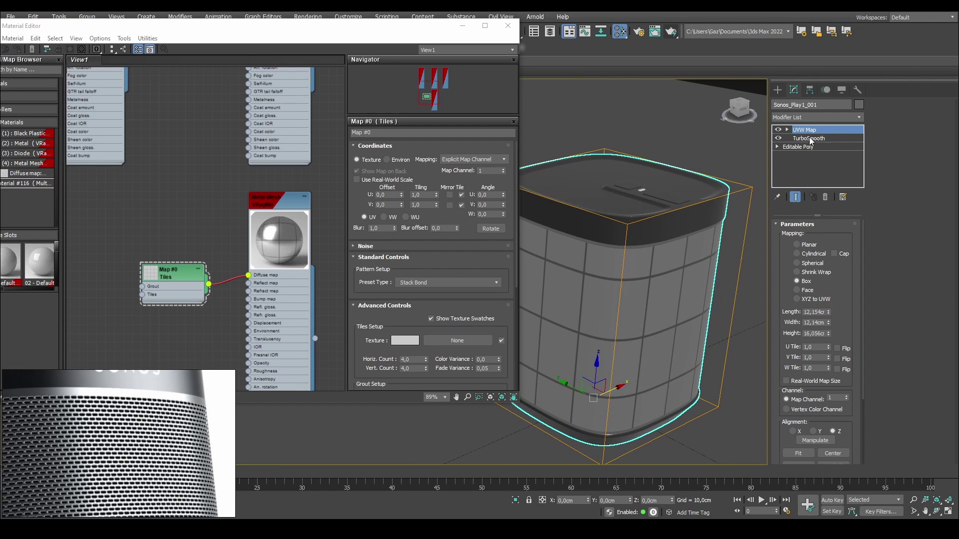
pyautogui.click(417, 27)
pyautogui.moveTo(419, 31); pyautogui.dragTo(382, 31)
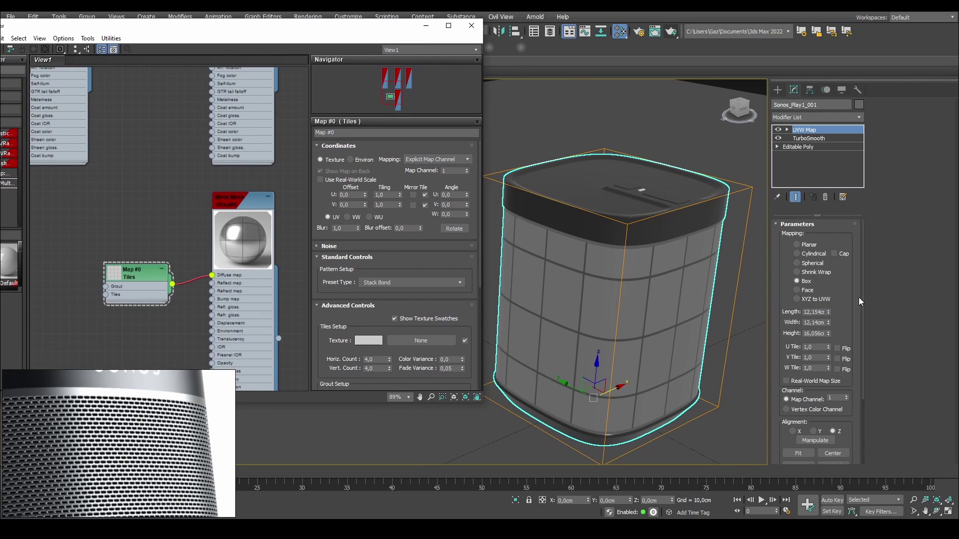
# Compare the map channel of the Tiles map with the map channel of the UVW Map modifier.
pyautogui.scroll(-3, 799, 300)
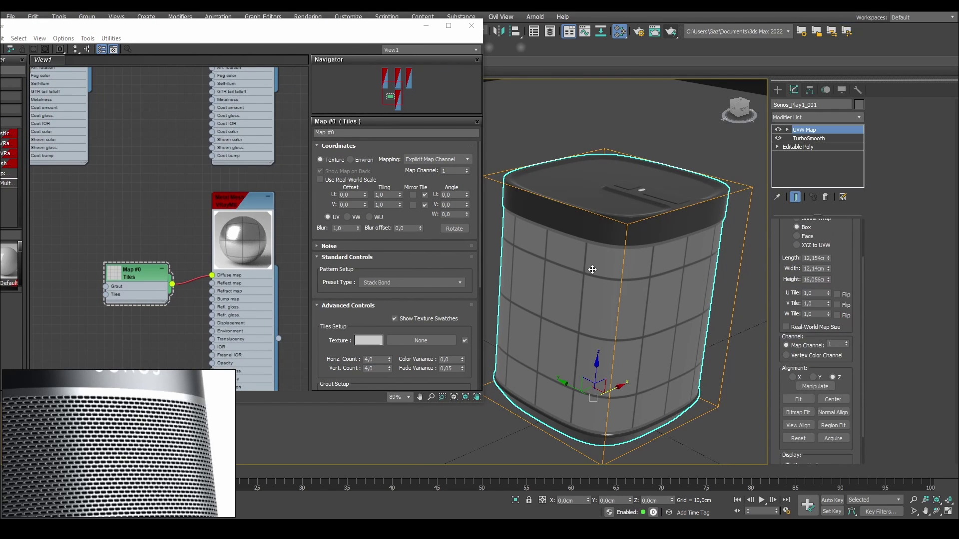
pyautogui.moveTo(134, 263); pyautogui.dragTo(133, 253)
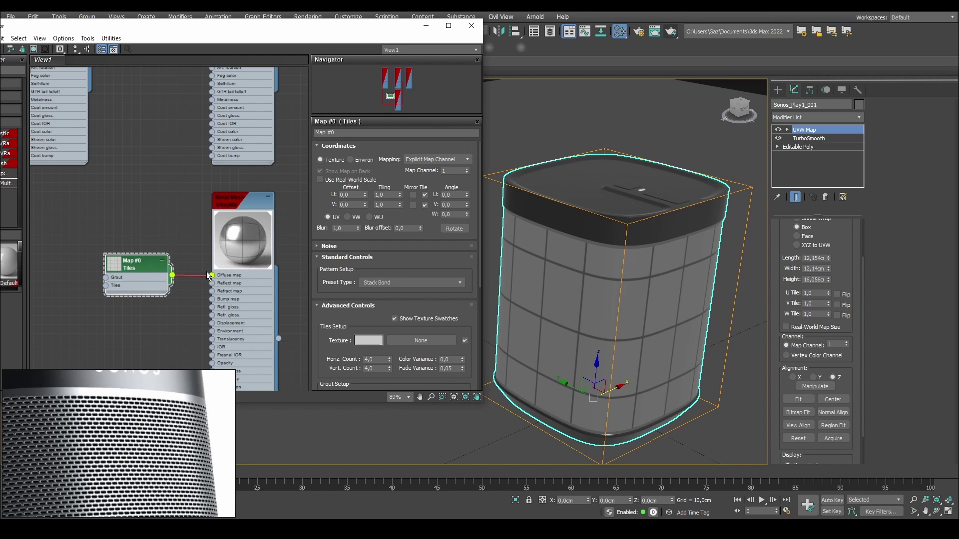
pyautogui.doubleClick(452, 169)
pyautogui.doubleClick(834, 343)
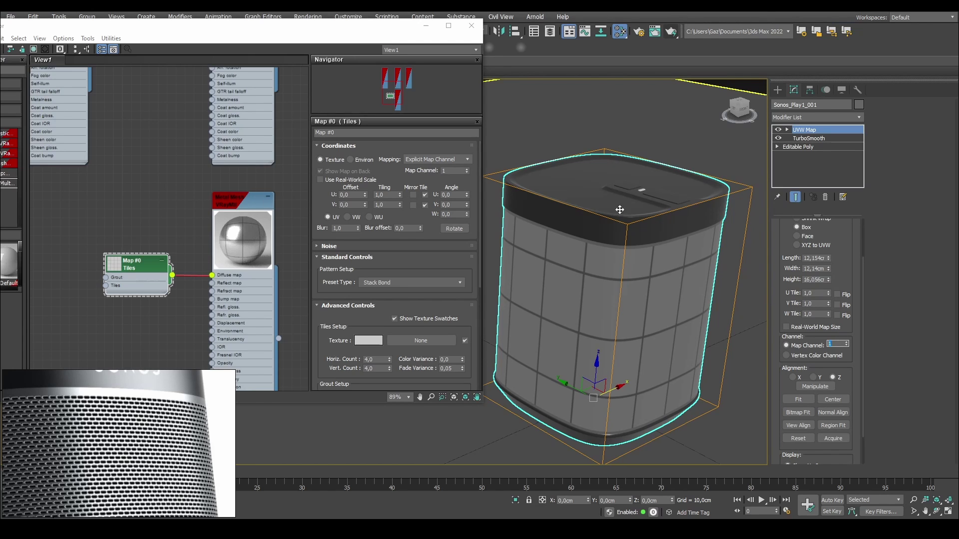
pyautogui.moveTo(779, 239); pyautogui.dragTo(779, 225)
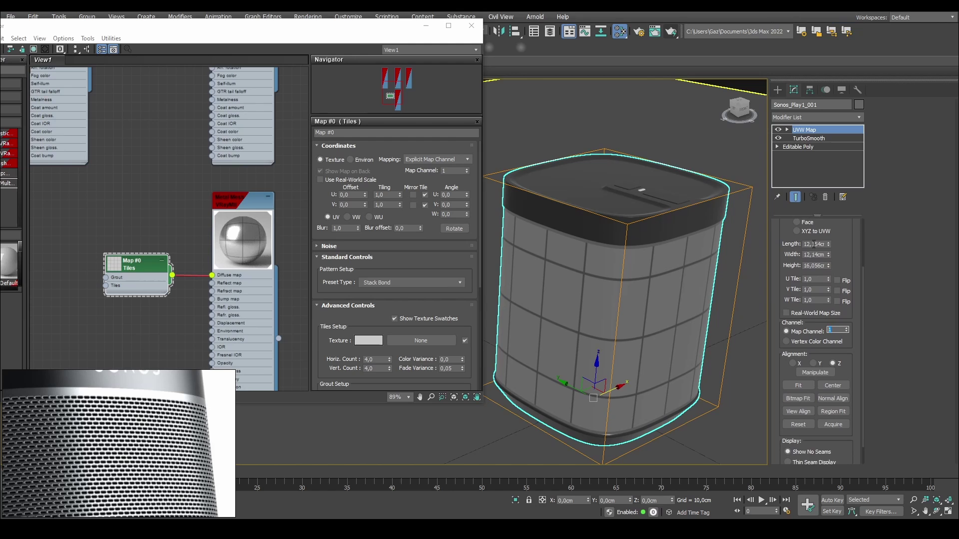
# Set the UVW Map box's length, width and height to 17 cm each.
pyautogui.moveTo(707, 216); pyautogui.dragTo(703, 202, button='middle')
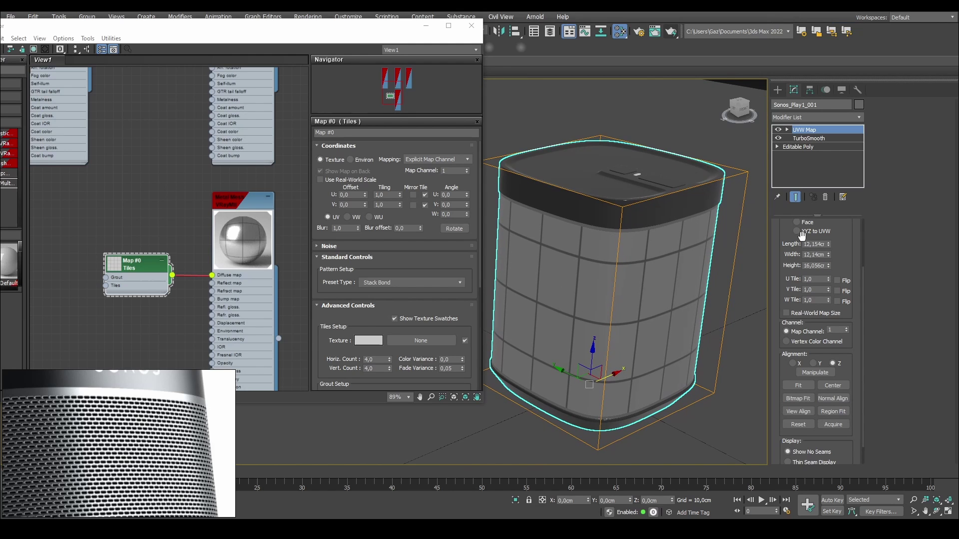
pyautogui.keyDown('alt'); pyautogui.moveTo(659, 239); pyautogui.dragTo(549, 158, button='middle'); pyautogui.keyUp('alt')
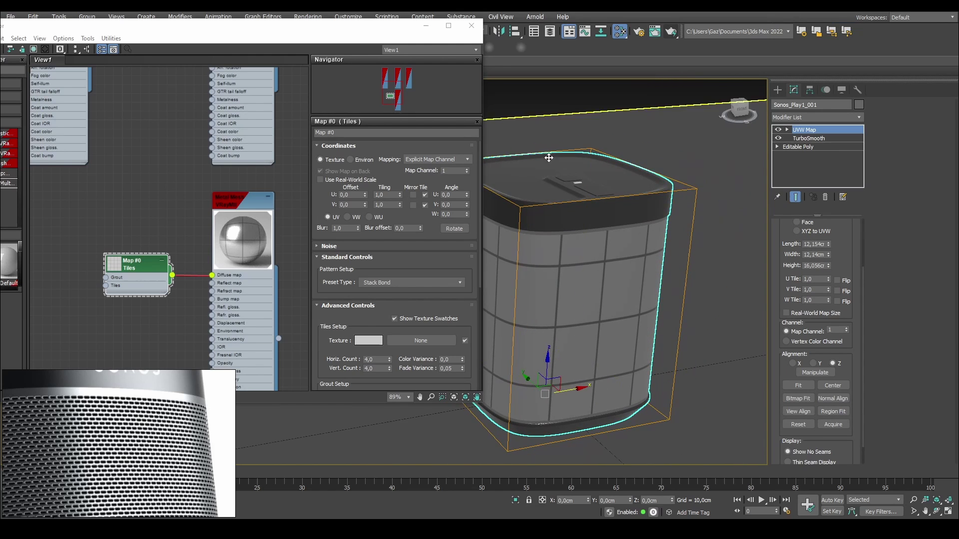
pyautogui.moveTo(567, 231); pyautogui.dragTo(618, 249, button='middle')
pyautogui.doubleClick(814, 244)
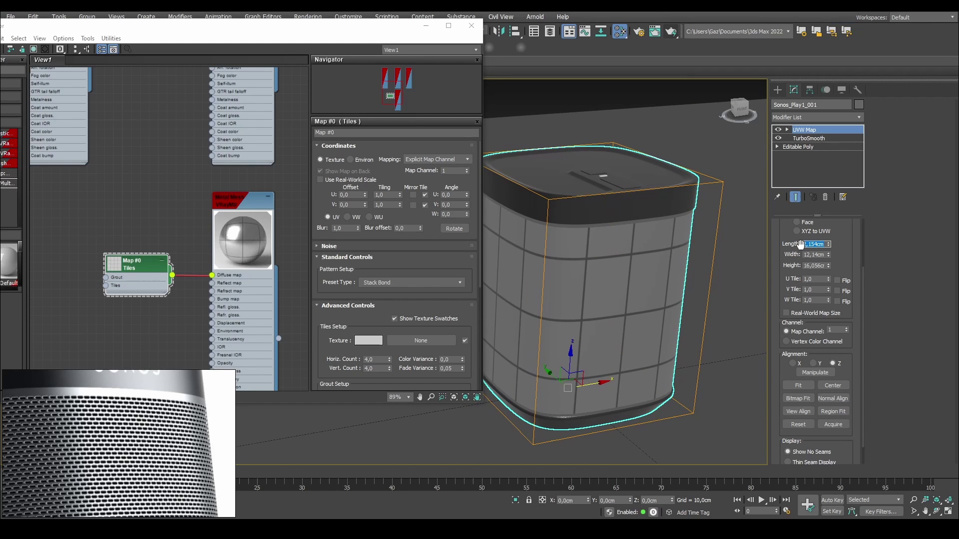
pyautogui.write('17')
pyautogui.press('Tab')
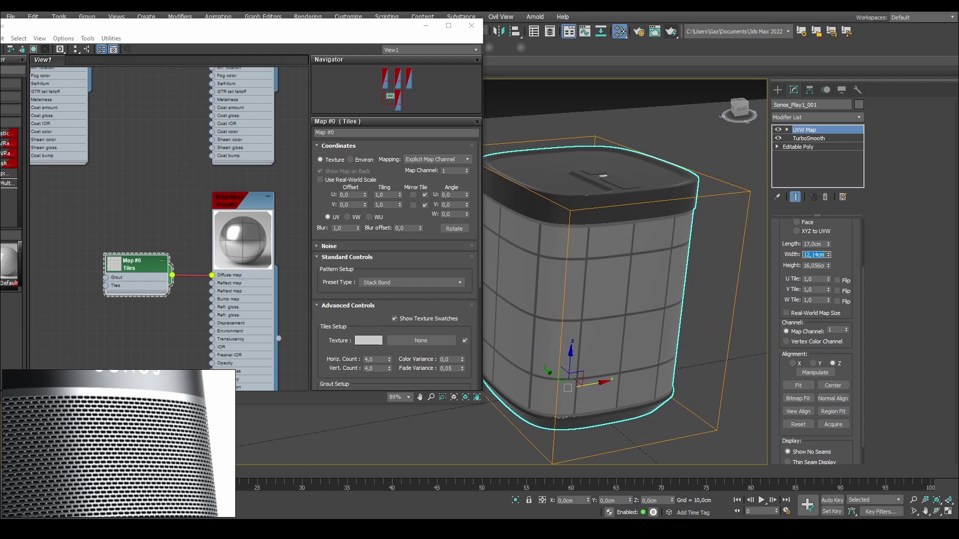
pyautogui.write('17')
pyautogui.press('Tab')
pyautogui.write('17')
pyautogui.press('Tab')
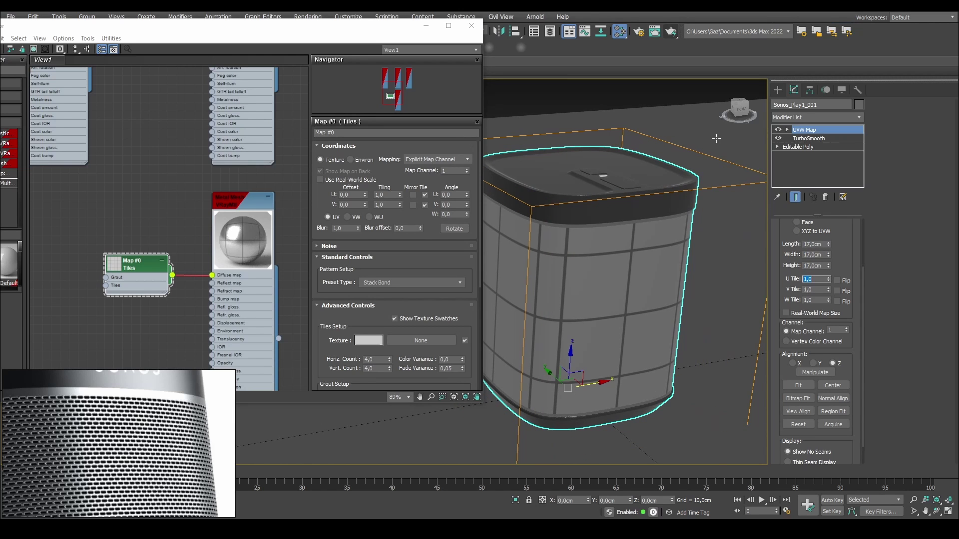
pyautogui.scroll(-2, 654, 190)
pyautogui.scroll(-4, 619, 188)
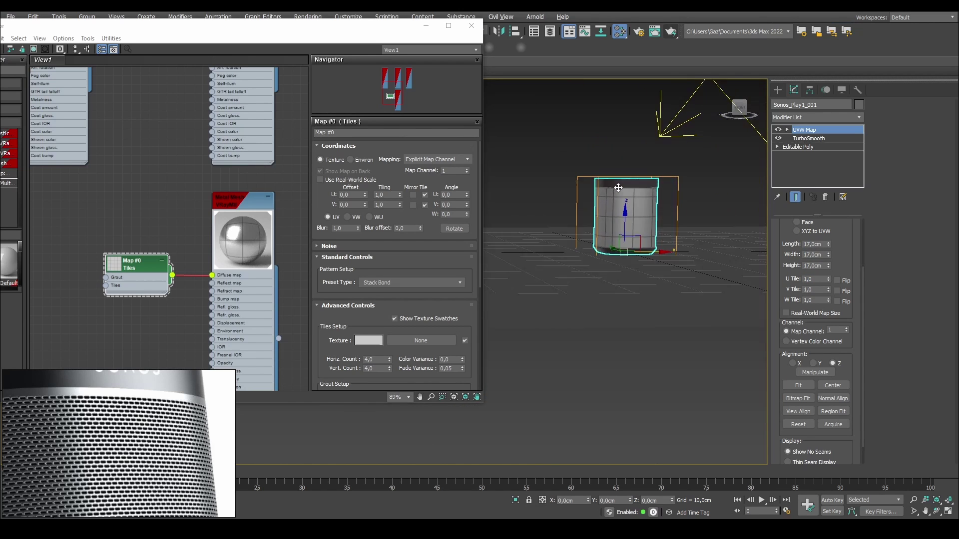
pyautogui.scroll(5, 618, 188)
pyautogui.scroll(-2, 119, 235)
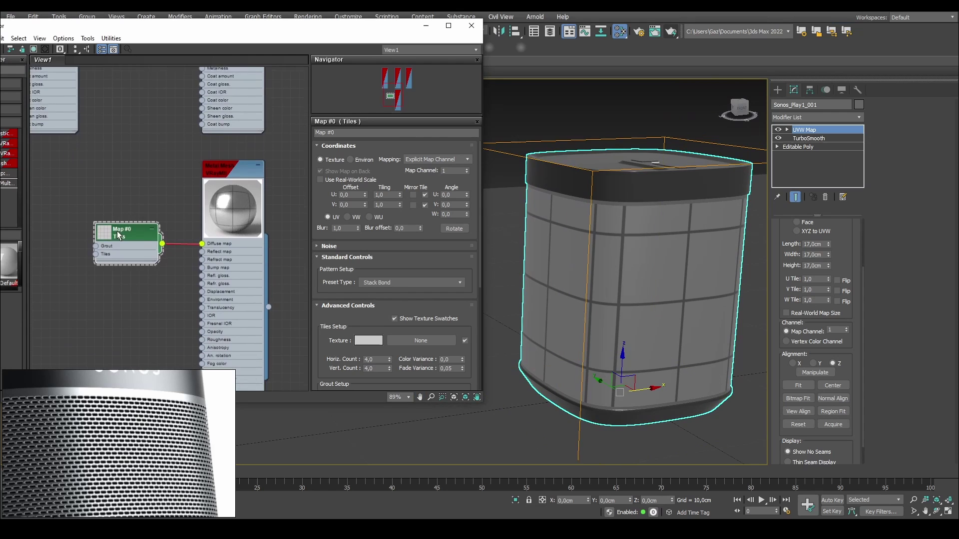
# Select the UVW Map modifier's Gizmo and scale it down uniformly until the tiles form a fine grid on the speaker body.
pyautogui.scroll(3, 119, 235)
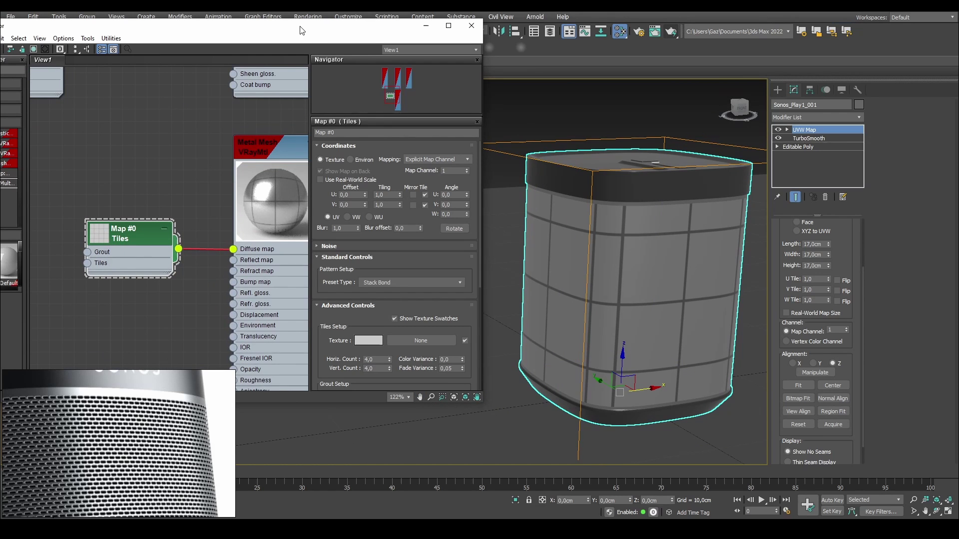
pyautogui.moveTo(302, 31); pyautogui.dragTo(251, 29)
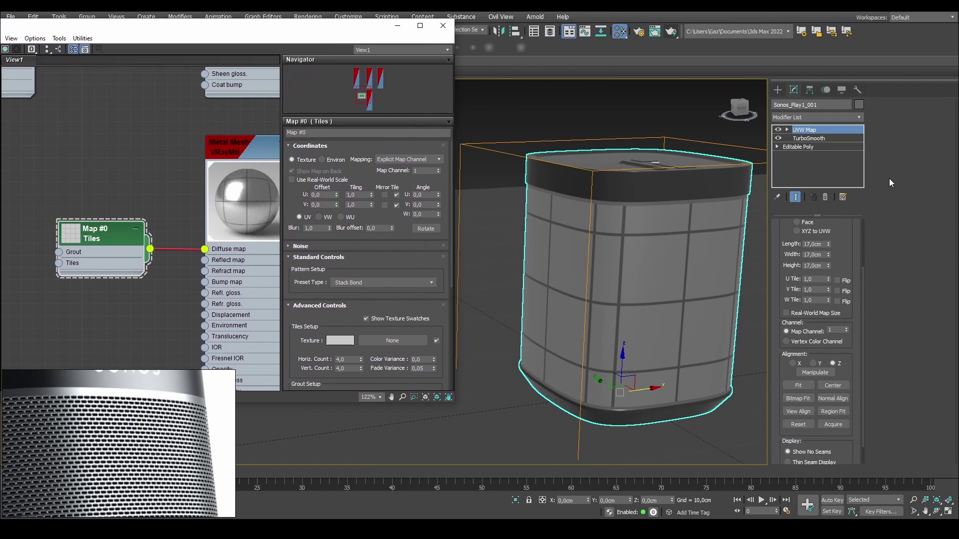
pyautogui.click(787, 130)
pyautogui.click(806, 139)
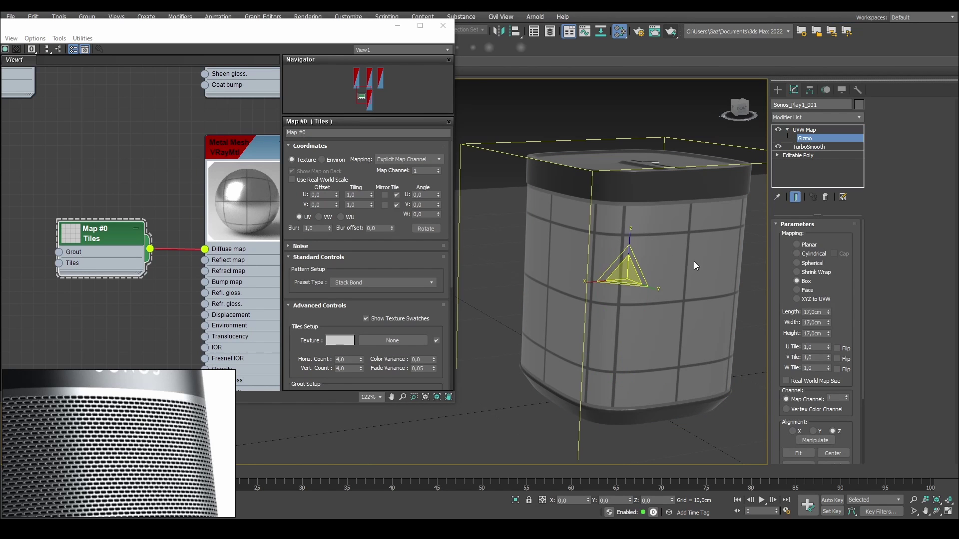
pyautogui.moveTo(630, 267); pyautogui.dragTo(674, 215)
pyautogui.scroll(3, 630, 258)
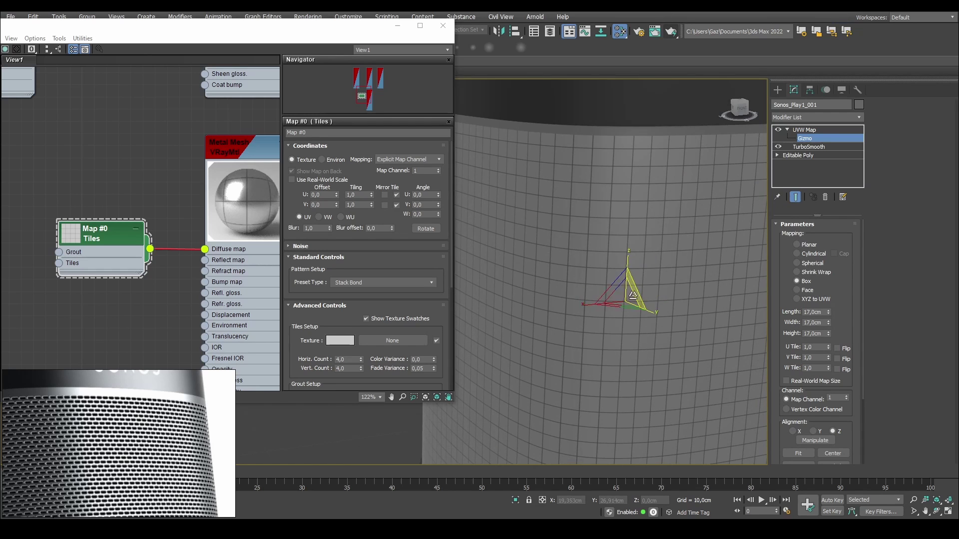
pyautogui.moveTo(628, 296); pyautogui.dragTo(639, 327)
pyautogui.scroll(-3, 693, 246)
pyautogui.scroll(2, 702, 268)
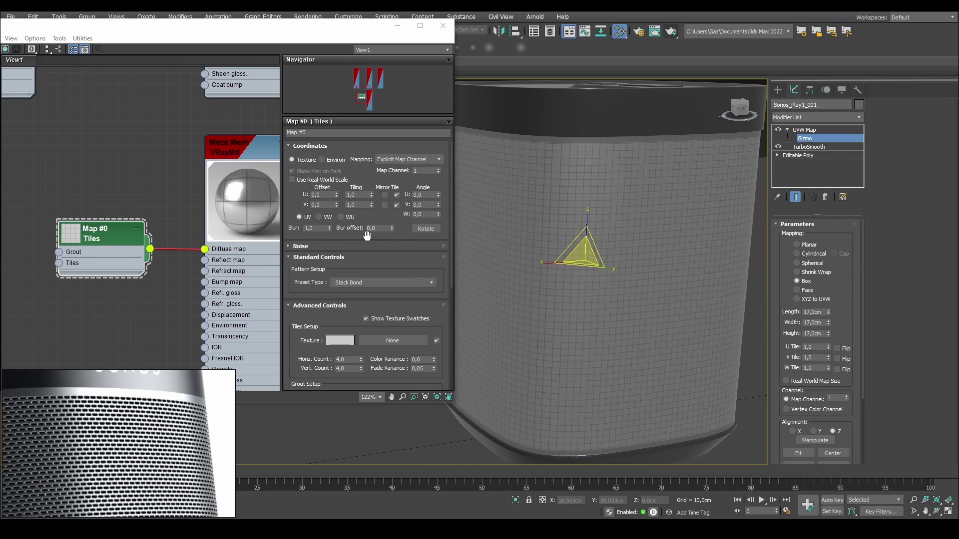
pyautogui.keyDown('alt'); pyautogui.moveTo(598, 231); pyautogui.dragTo(610, 226, button='middle'); pyautogui.keyUp('alt')
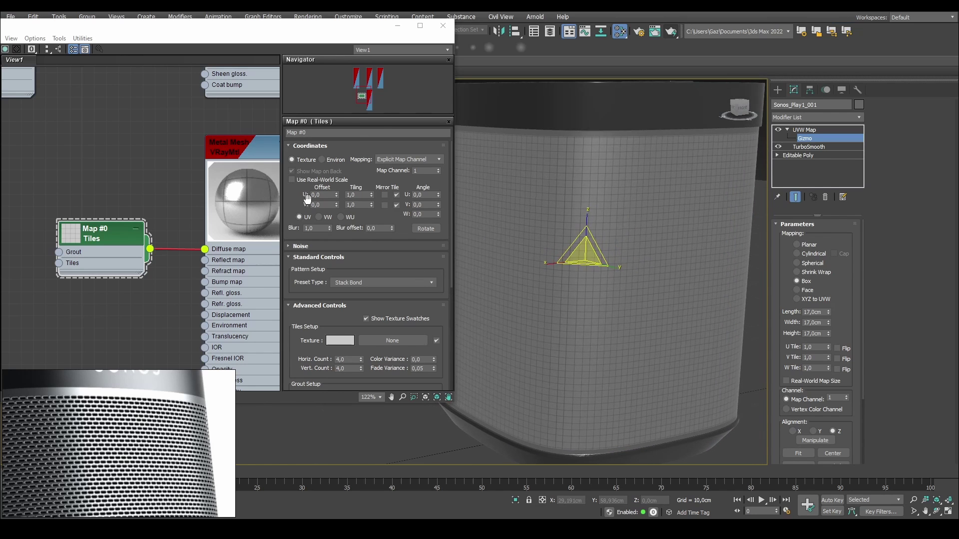
# Set the Tiles map's horizontal count to 2 and scale the mapping gizmo down slightly.
pyautogui.scroll(-3, 331, 313)
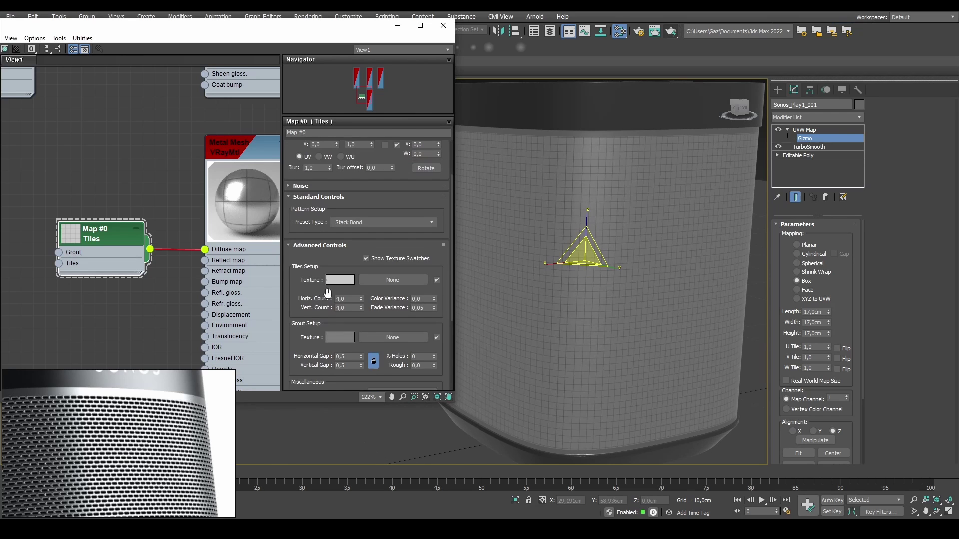
pyautogui.doubleClick(340, 301)
pyautogui.write('2')
pyautogui.press('Tab')
pyautogui.scroll(3, 549, 265)
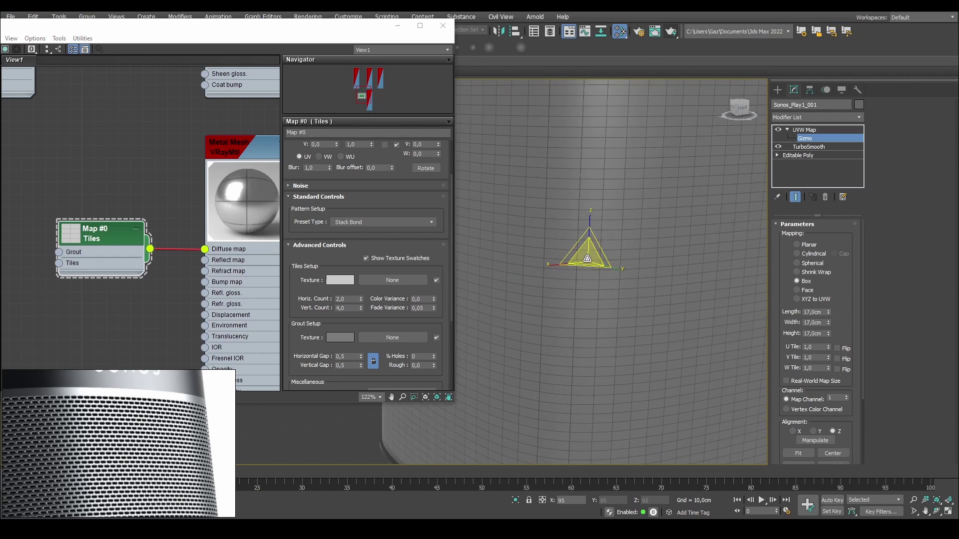
pyautogui.moveTo(588, 263); pyautogui.dragTo(585, 261)
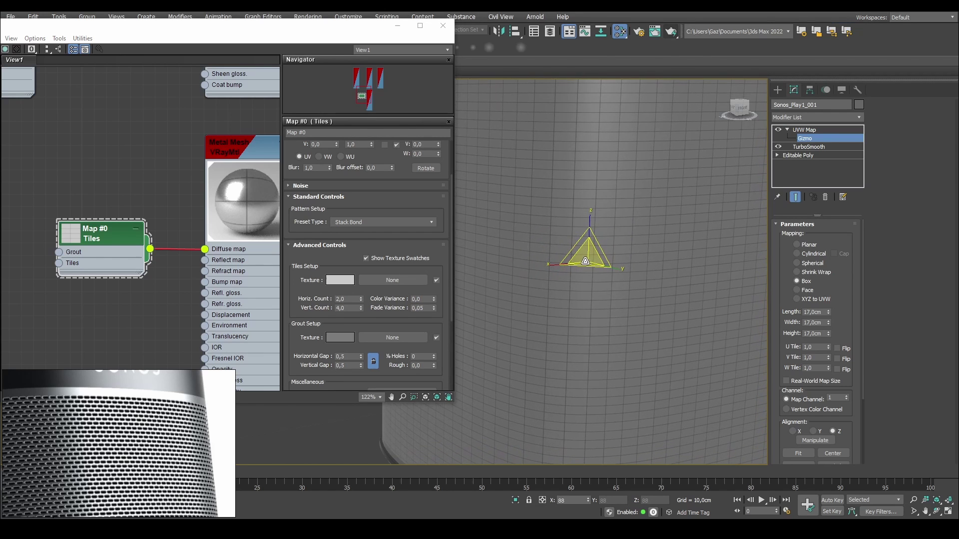
# Set the Tiles map's linked horizontal and vertical grout gaps to 4.
pyautogui.click(352, 356)
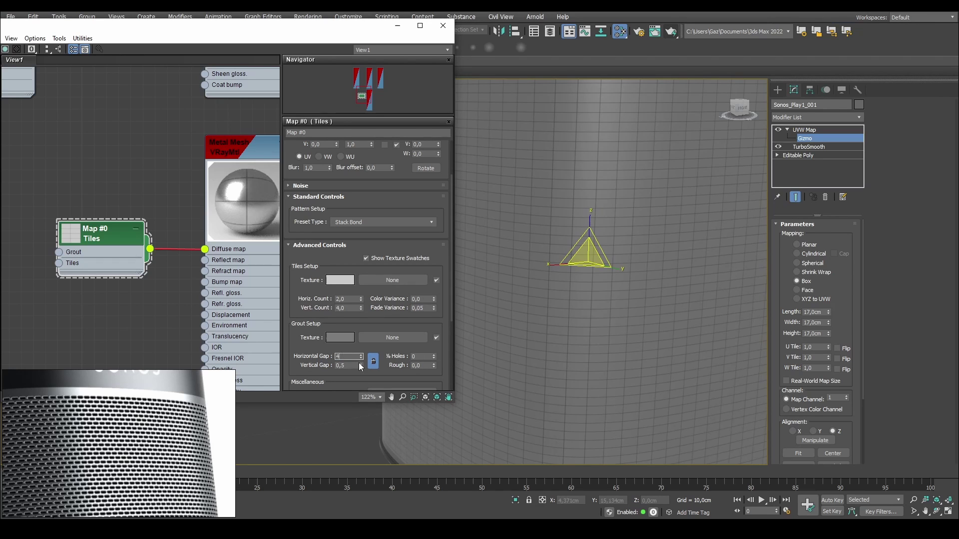
pyautogui.write('4')
pyautogui.press('Tab')
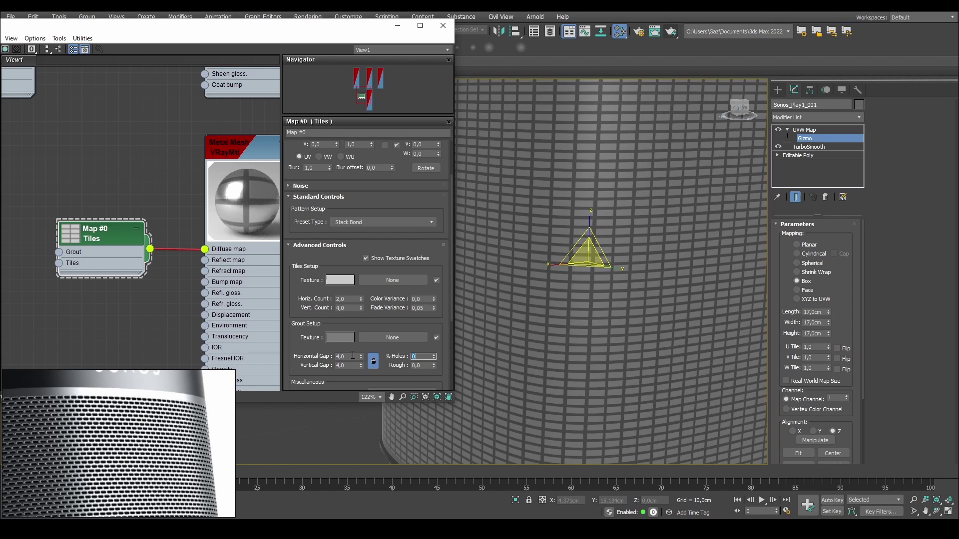
# Try a horizontal and vertical grout gap of 5 and return both to 4.
pyautogui.click(352, 356)
pyautogui.write('5')
pyautogui.press('Return')
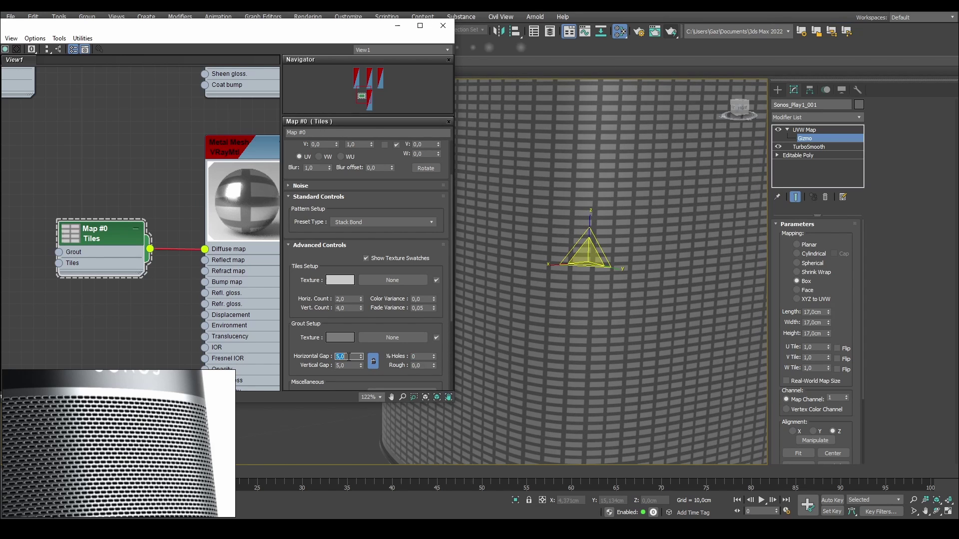
pyautogui.write('4')
pyautogui.press('Tab')
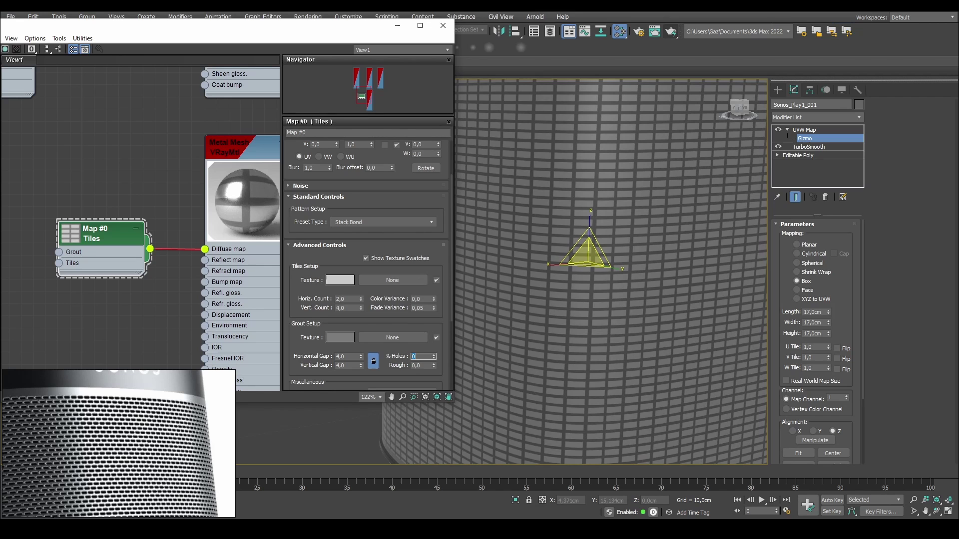
# Scale the UVW Map gizmo down further to make the tile pattern on the speaker body finer.
pyautogui.scroll(-5, 604, 257)
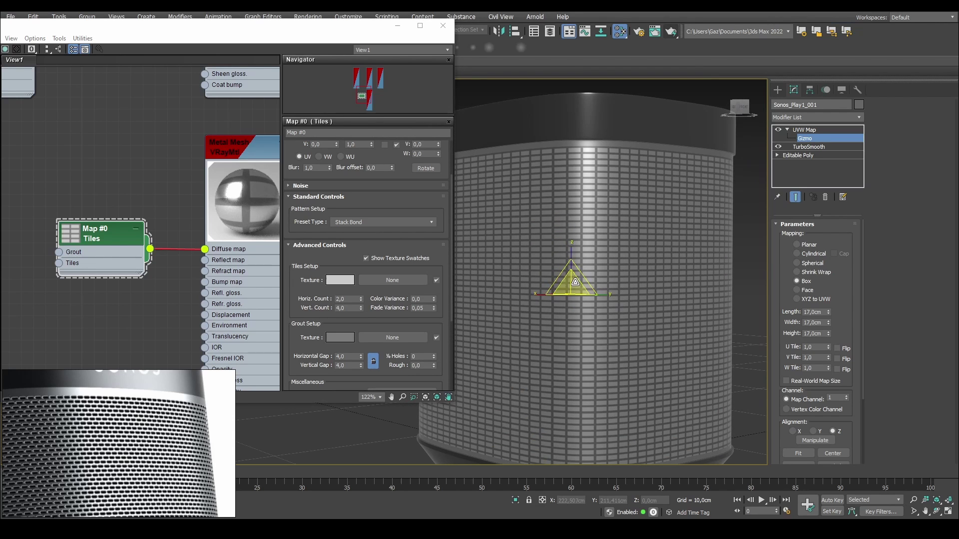
pyautogui.moveTo(574, 283); pyautogui.dragTo(579, 337)
pyautogui.scroll(5, 577, 313)
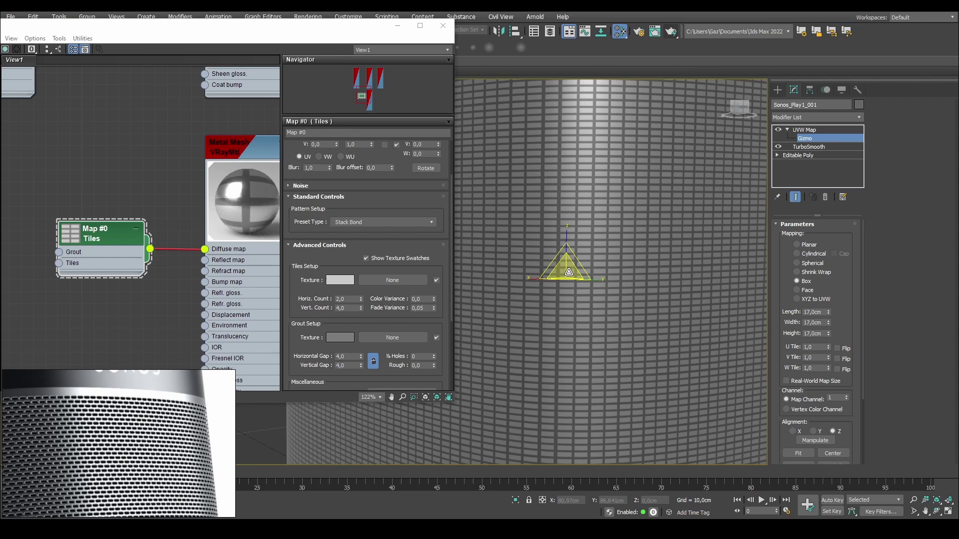
pyautogui.moveTo(569, 272); pyautogui.dragTo(568, 273)
pyautogui.moveTo(313, 31); pyautogui.dragTo(317, 81)
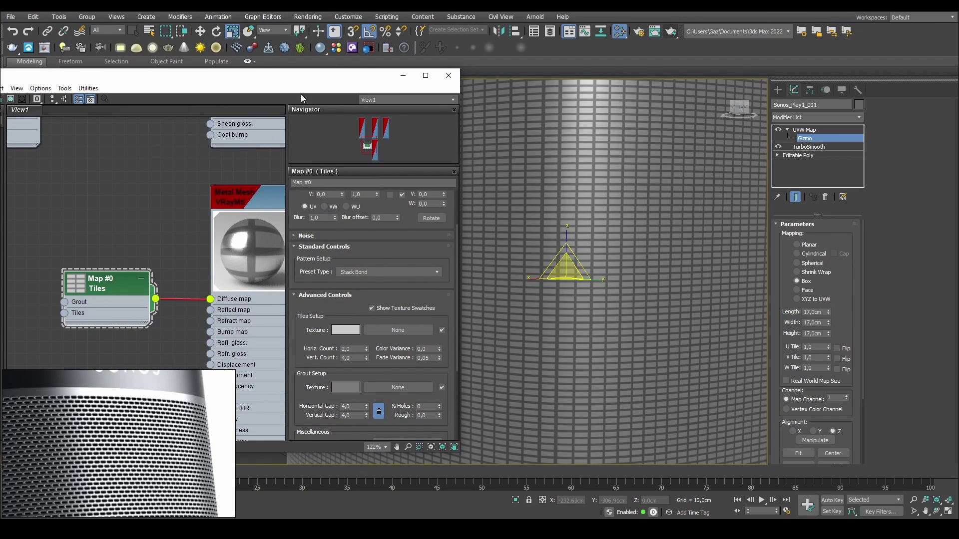
pyautogui.rightClick(236, 34)
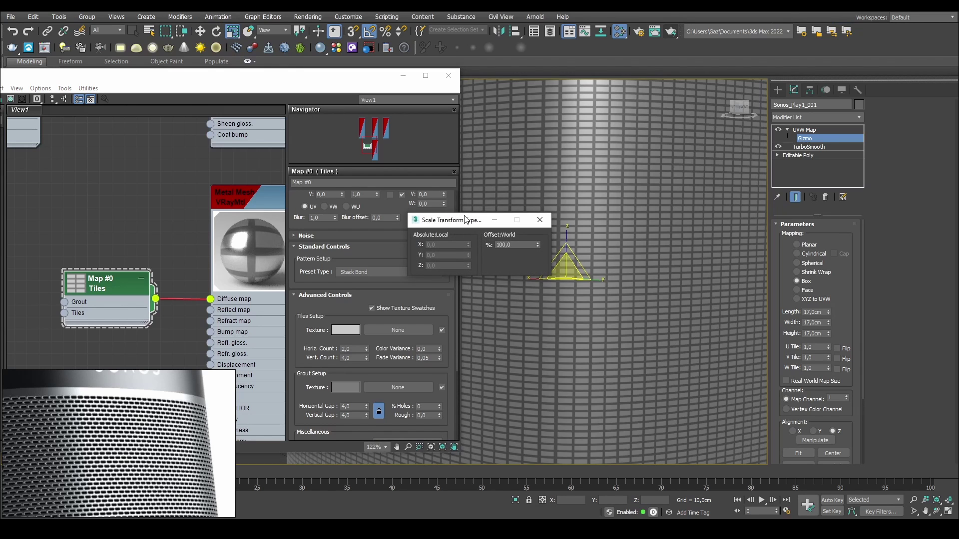
pyautogui.moveTo(465, 220); pyautogui.dragTo(428, 161)
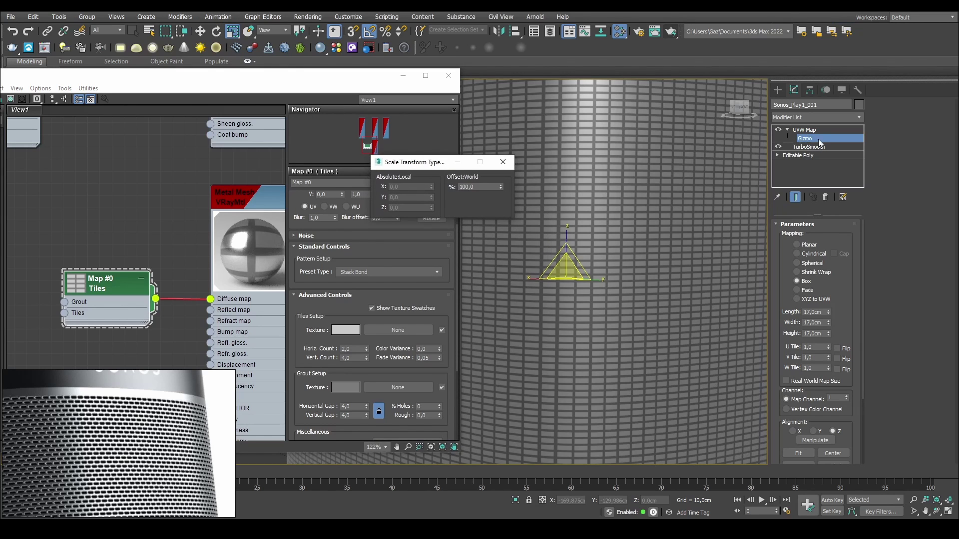
pyautogui.moveTo(483, 162); pyautogui.dragTo(503, 186)
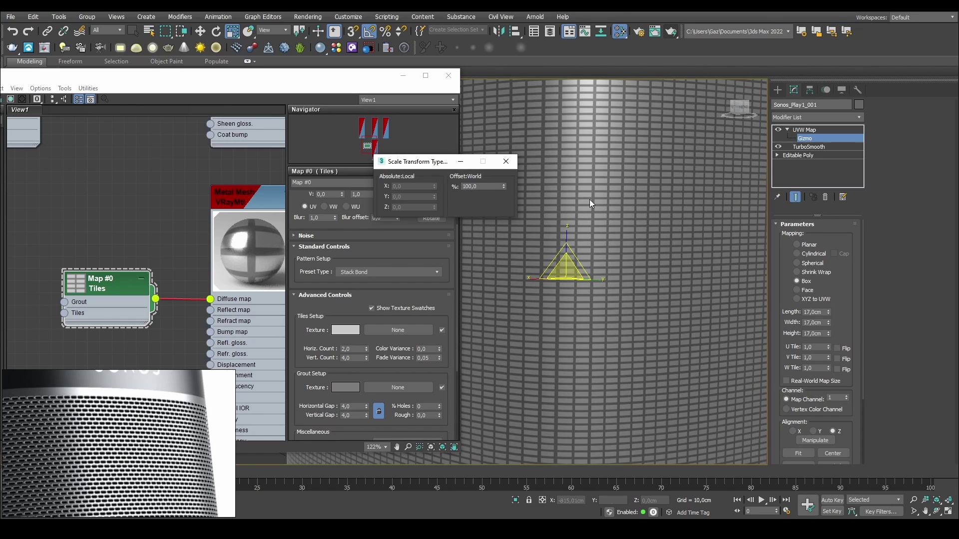
pyautogui.scroll(-3, 578, 187)
pyautogui.keyDown('alt'); pyautogui.moveTo(639, 194); pyautogui.dragTo(603, 219, button='middle'); pyautogui.keyUp('alt')
pyautogui.scroll(3, 622, 178)
pyautogui.click(509, 156)
pyautogui.click(510, 160)
# Move the UVW Map gizmo slightly down to a Z position of about 8.005 cm to adjust the tile rows at the body's upper edge.
pyautogui.press('w')
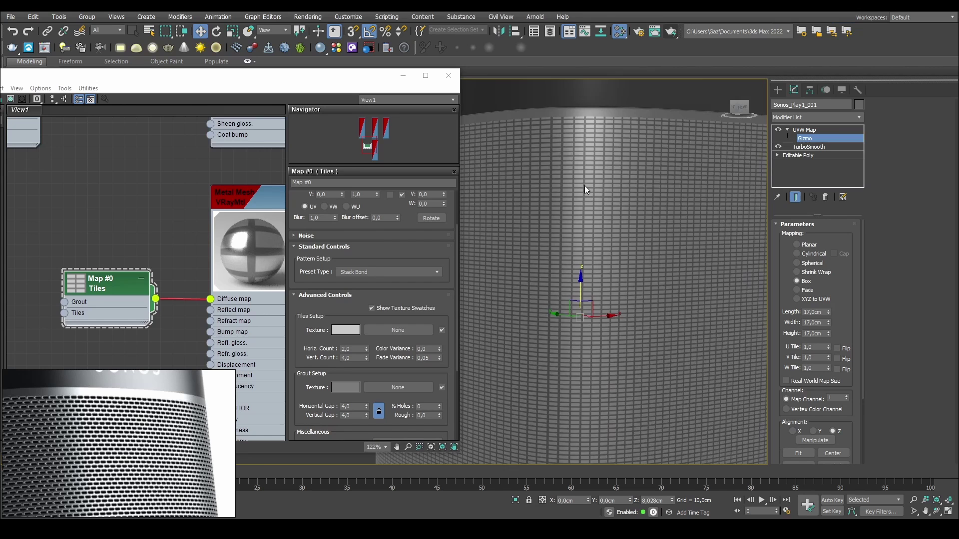
pyautogui.scroll(3, 584, 184)
pyautogui.moveTo(582, 172); pyautogui.dragTo(580, 177, button='middle')
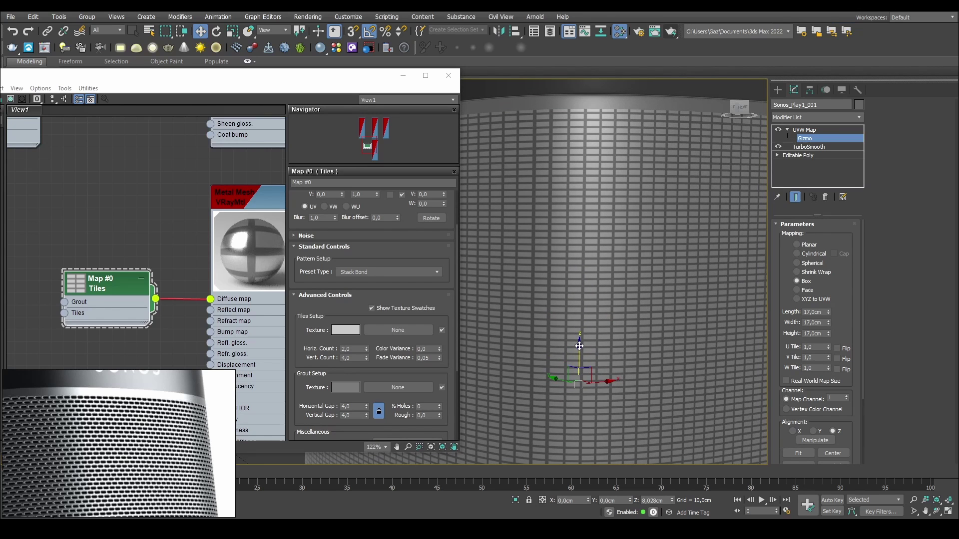
pyautogui.moveTo(579, 346); pyautogui.dragTo(576, 347)
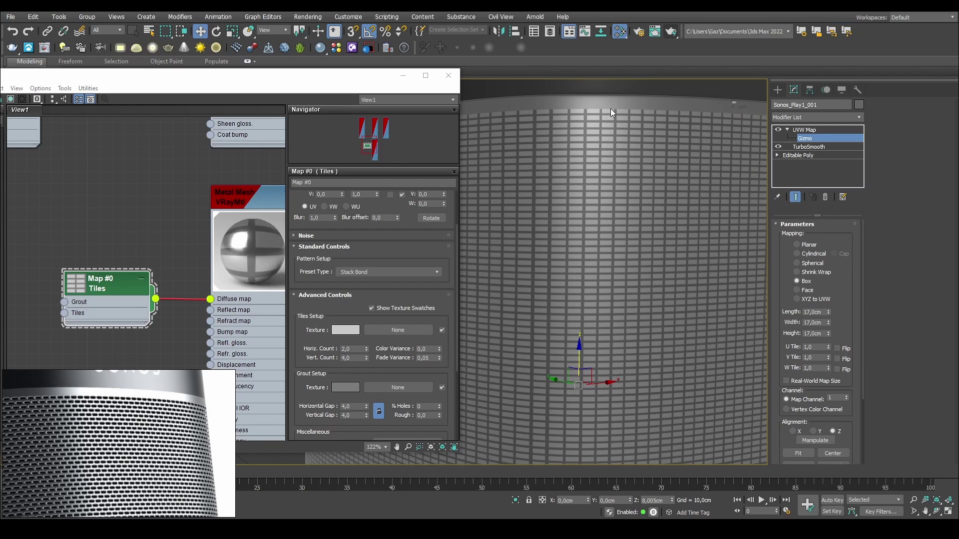
# Set the Tiles map's pattern preset to Running Bond so the rows are staggered.
pyautogui.moveTo(340, 79); pyautogui.dragTo(404, 54)
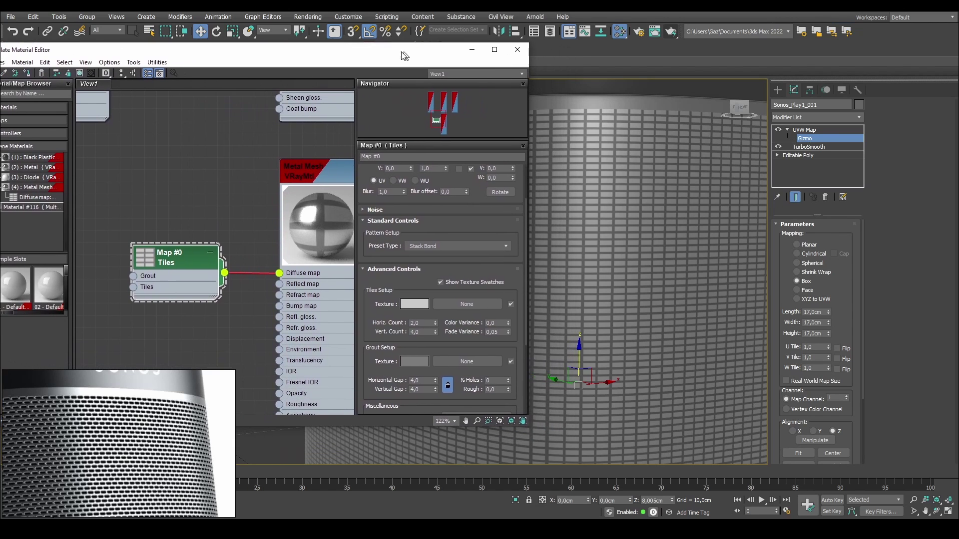
pyautogui.click(433, 247)
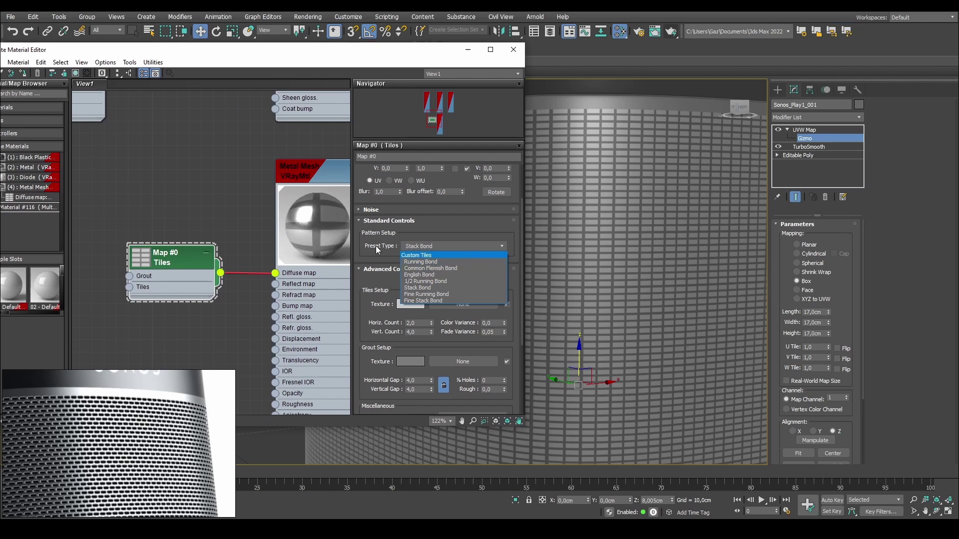
pyautogui.click(375, 246)
pyautogui.click(427, 247)
pyautogui.click(424, 262)
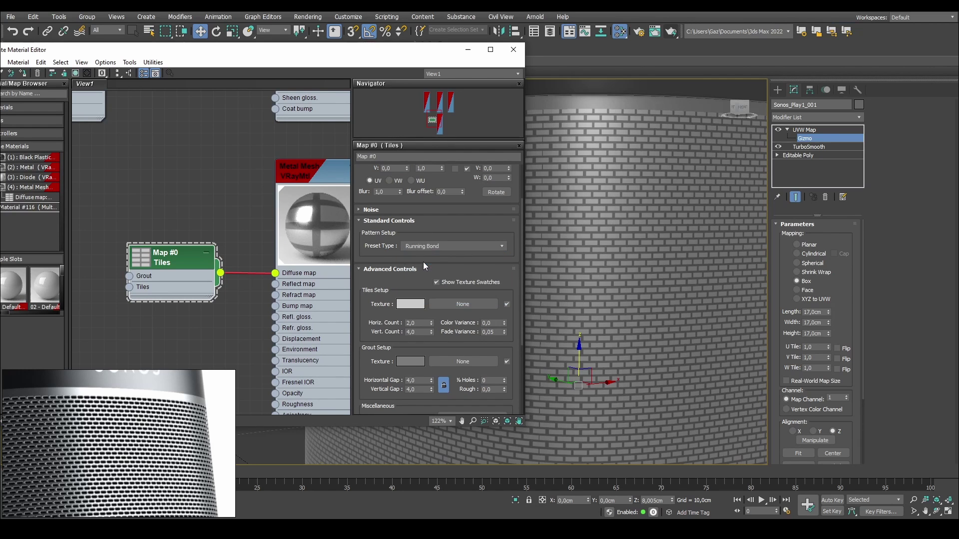
# Nudge the UVW Map gizmo's scale up and down by 0.1 percent offset increments to fine-tune the brick rows.
pyautogui.moveTo(601, 177); pyautogui.dragTo(629, 205, button='middle')
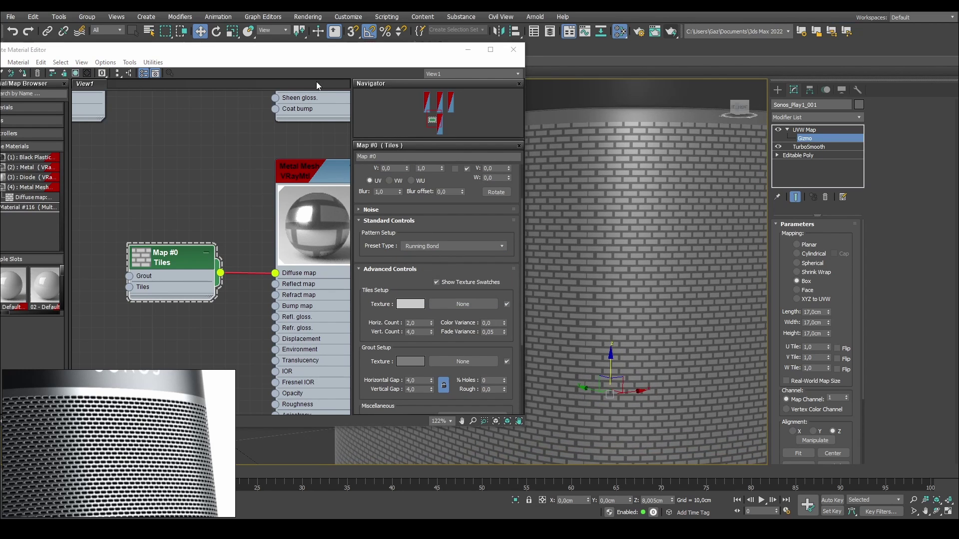
pyautogui.click(233, 31)
pyautogui.rightClick(232, 31)
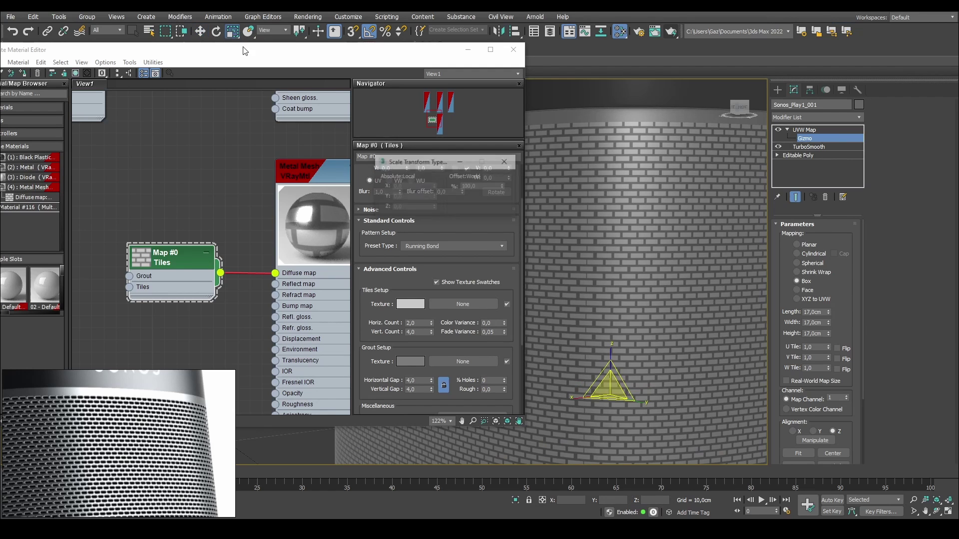
pyautogui.click(503, 185)
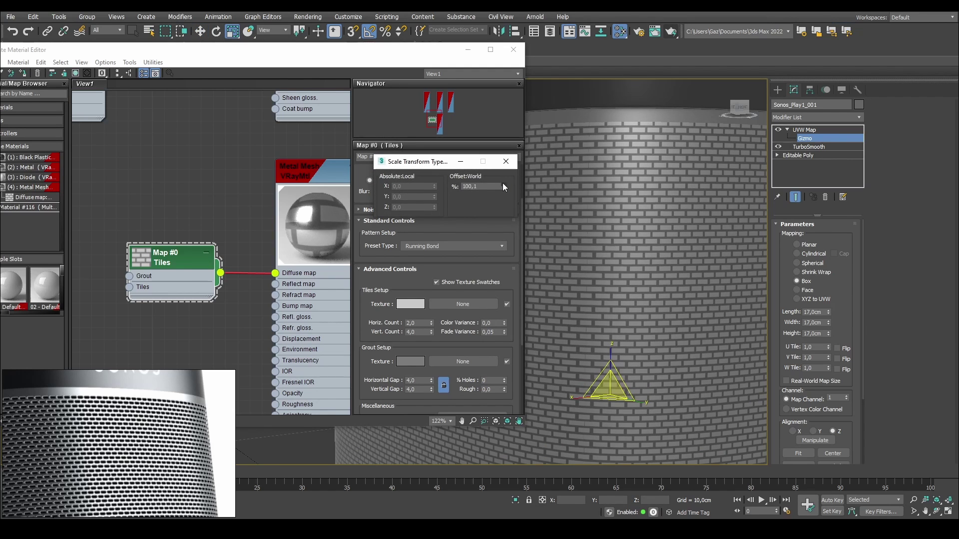
pyautogui.click(504, 185)
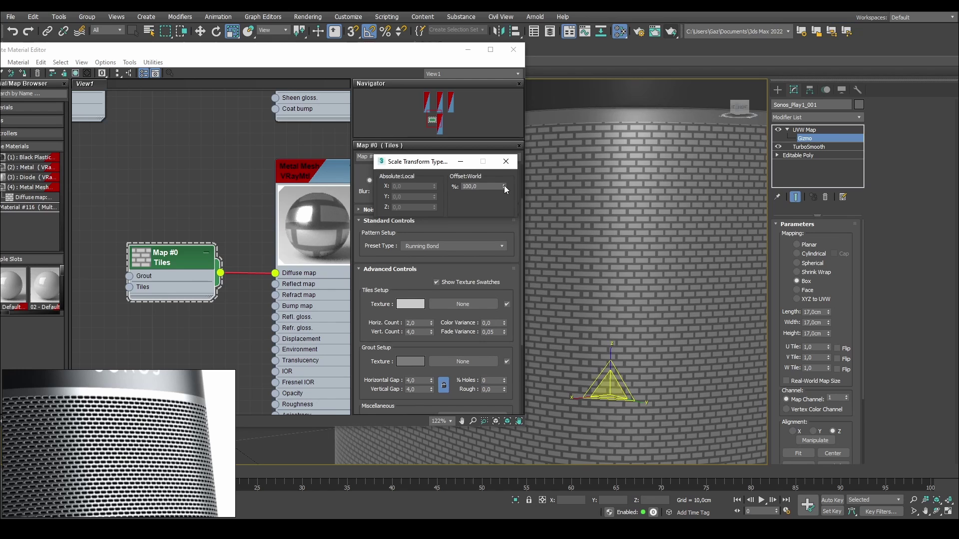
pyautogui.click(504, 184)
pyautogui.click(504, 184)
pyautogui.click(504, 185)
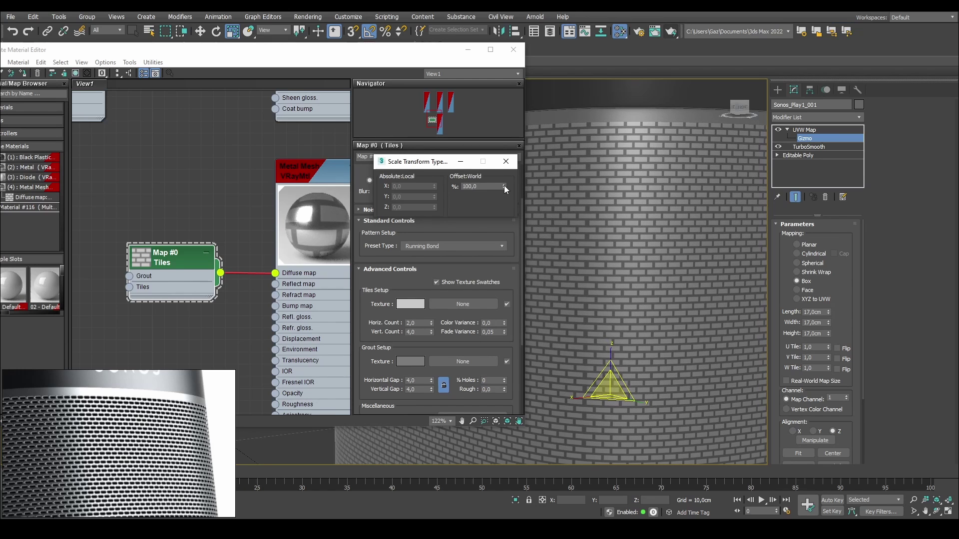
pyautogui.click(504, 185)
pyautogui.click(504, 184)
pyautogui.click(505, 184)
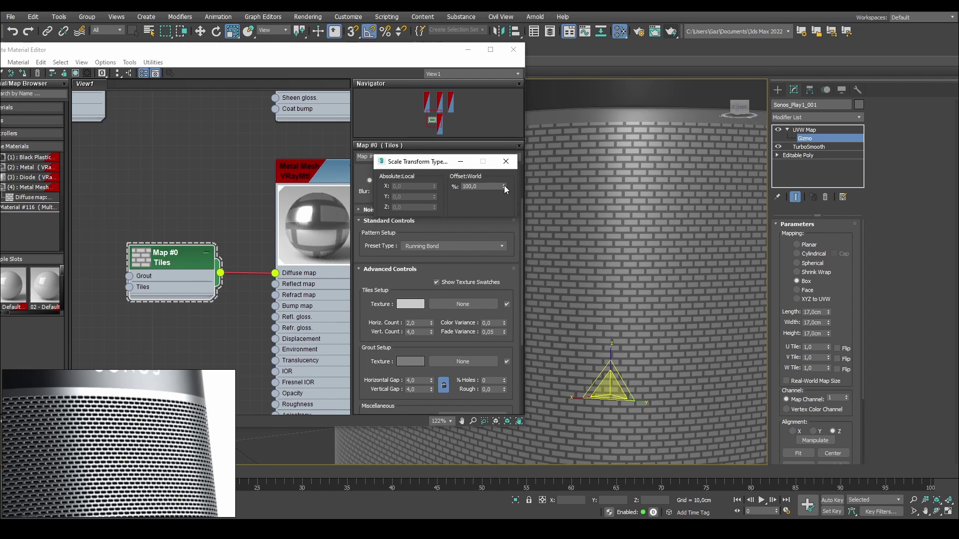
# Lower the UVW Map gizmo to a Z position of about 7.955 cm to align the brick rows with the body's upper edge.
pyautogui.press('w')
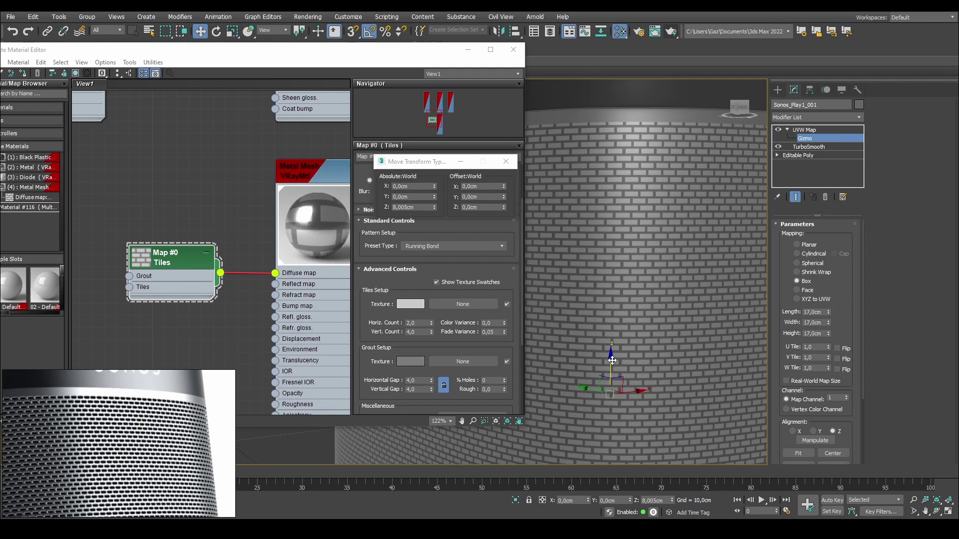
pyautogui.moveTo(612, 359); pyautogui.dragTo(611, 360)
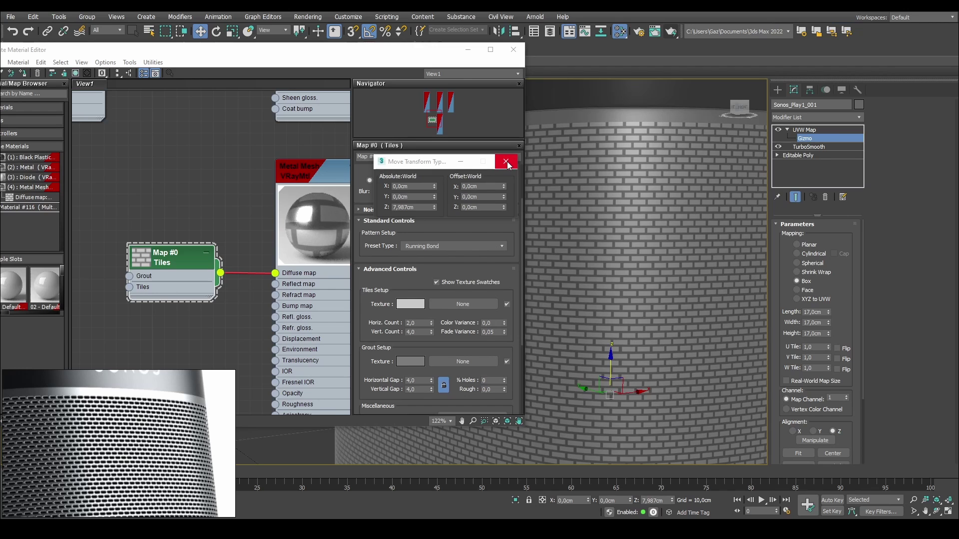
pyautogui.click(507, 161)
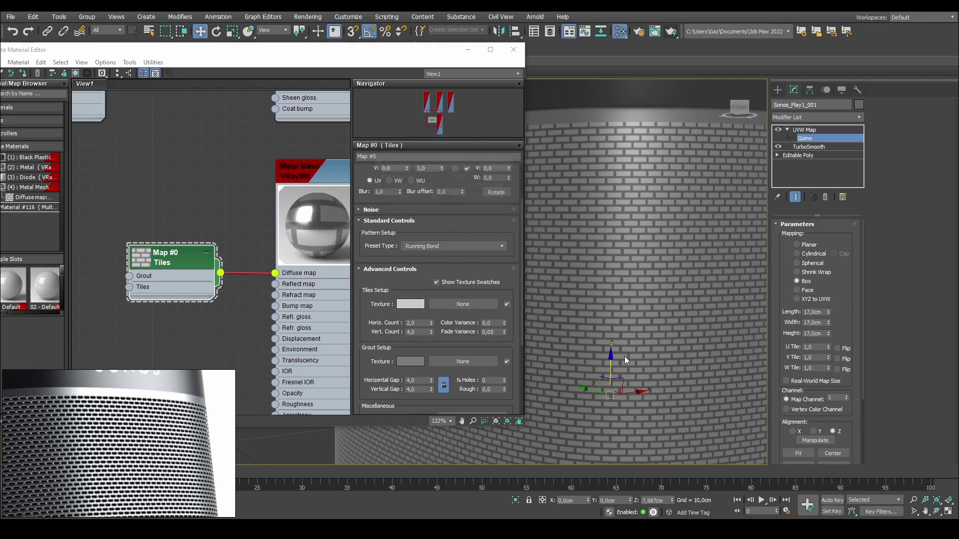
pyautogui.scroll(4, 623, 163)
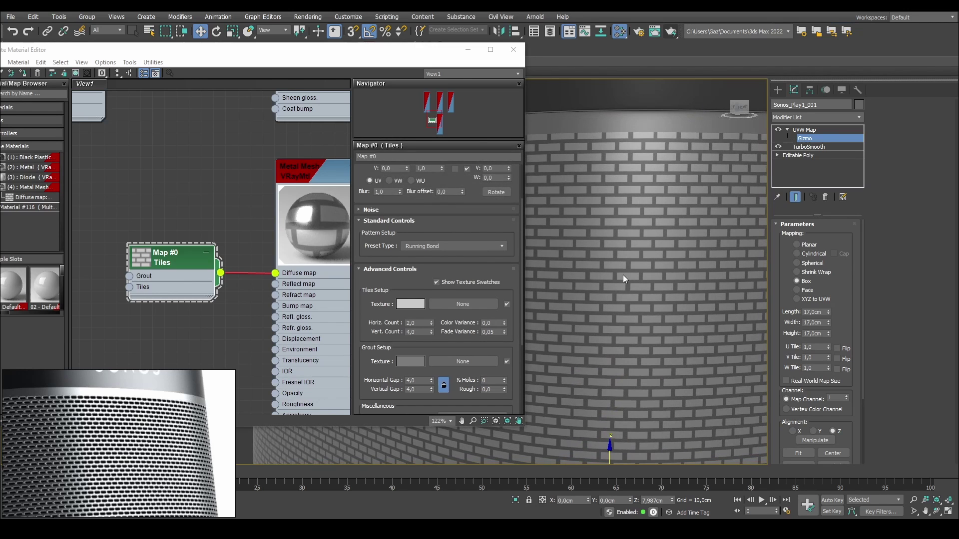
pyautogui.scroll(-2, 623, 278)
pyautogui.moveTo(612, 424); pyautogui.dragTo(612, 424)
pyautogui.keyDown('alt'); pyautogui.moveTo(629, 169); pyautogui.dragTo(631, 229, button='middle'); pyautogui.keyUp('alt')
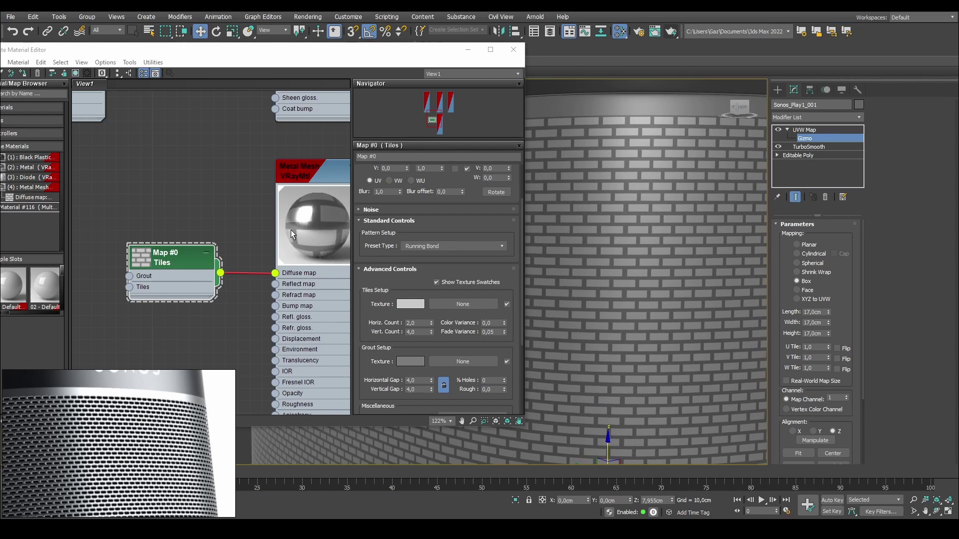
# Set the tile texture colour of the Tiles map to pure black.
pyautogui.moveTo(250, 167); pyautogui.dragTo(228, 151, button='middle')
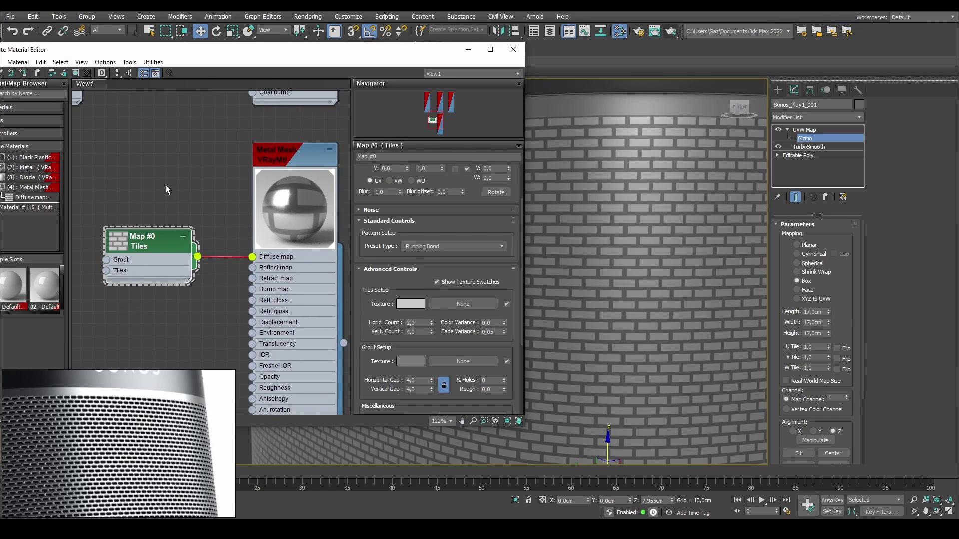
pyautogui.click(409, 304)
pyautogui.moveTo(471, 105); pyautogui.dragTo(474, 156)
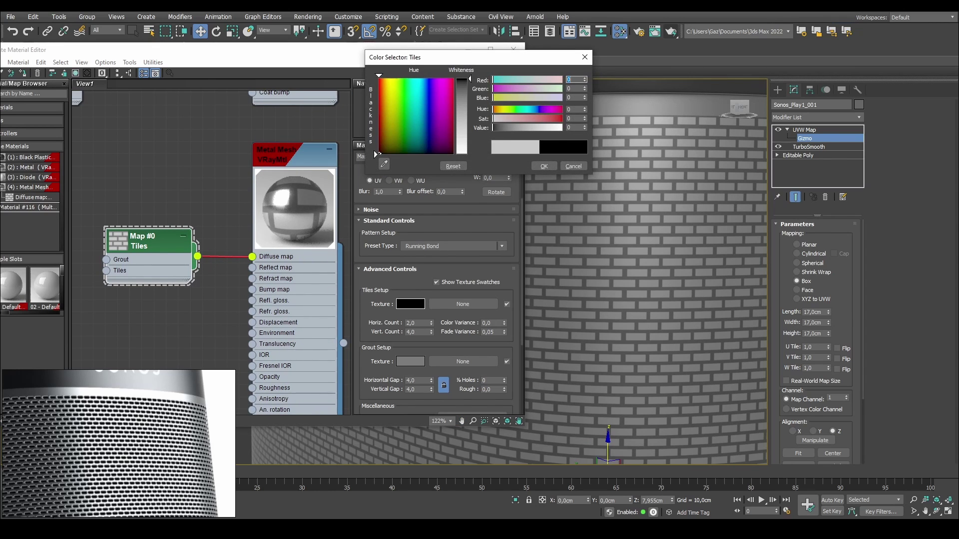
pyautogui.click(544, 166)
pyautogui.moveTo(230, 229); pyautogui.dragTo(254, 213, button='middle')
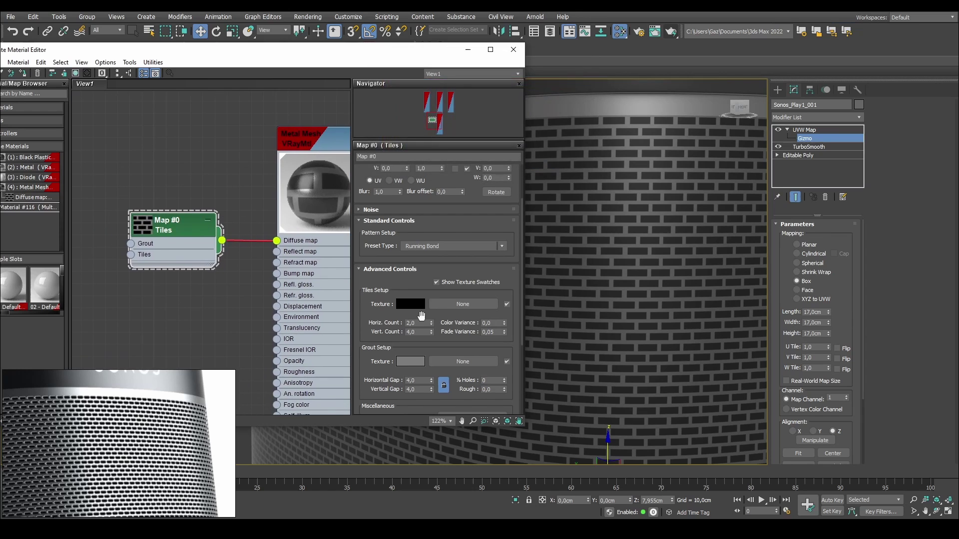
pyautogui.click(410, 304)
pyautogui.click(543, 167)
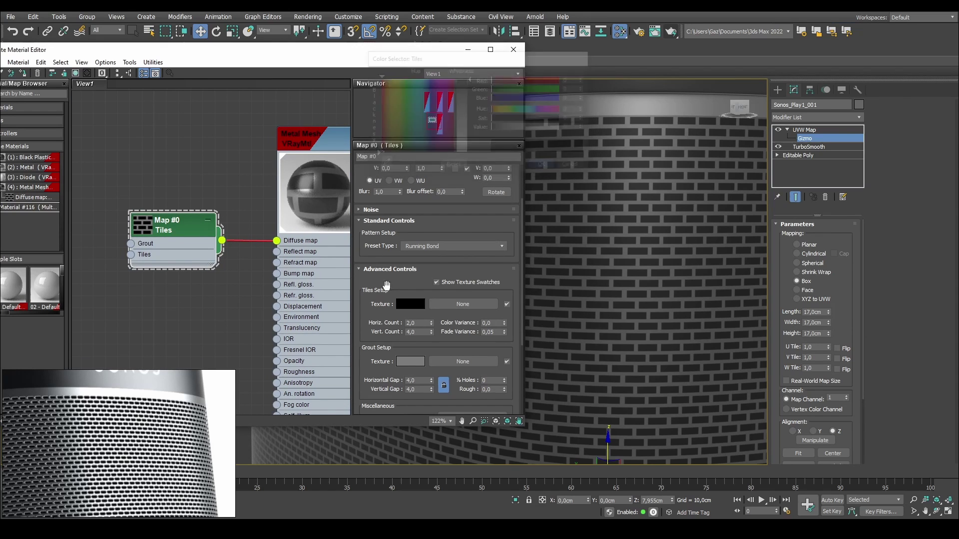
# Open the Metal material's parameters and copy its diffuse colour.
pyautogui.moveTo(194, 189); pyautogui.dragTo(206, 327, button='middle')
pyautogui.scroll(-3, 236, 257)
pyautogui.moveTo(250, 212); pyautogui.dragTo(231, 341, button='middle')
pyautogui.moveTo(267, 145); pyautogui.dragTo(284, 198, button='middle')
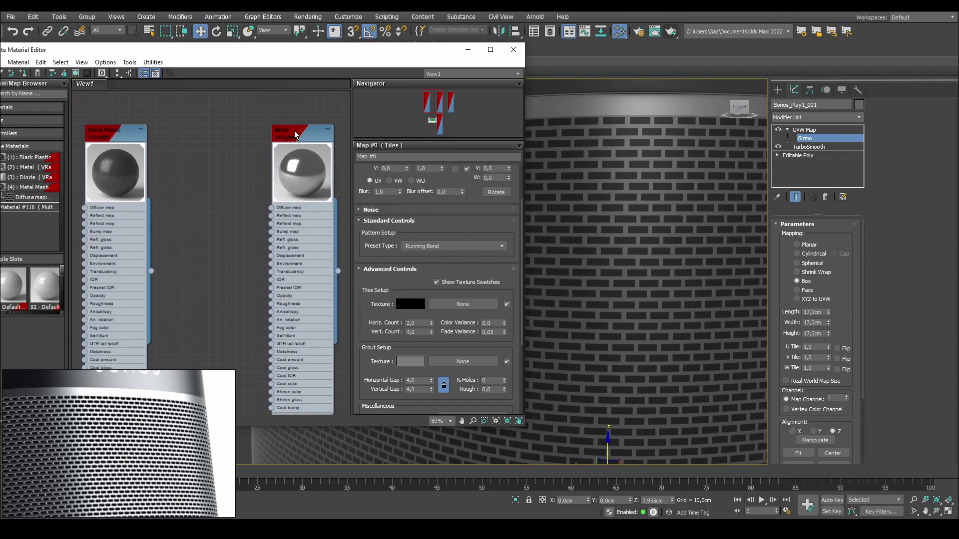
pyautogui.doubleClick(296, 135)
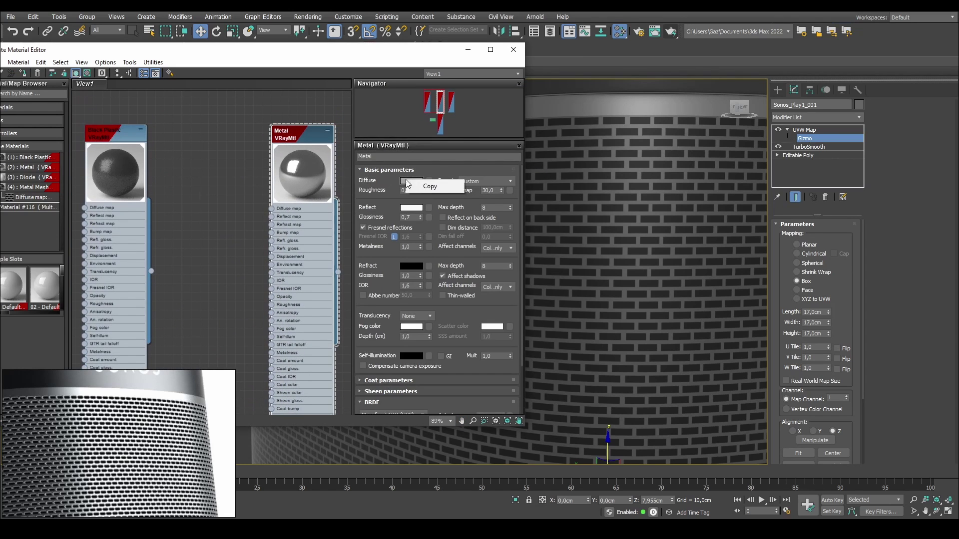
# Paste the copied Metal diffuse colour into the grout texture colour of the Tiles map.
pyautogui.moveTo(206, 281); pyautogui.dragTo(233, 121, button='middle')
pyautogui.moveTo(260, 280); pyautogui.dragTo(260, 152, button='middle')
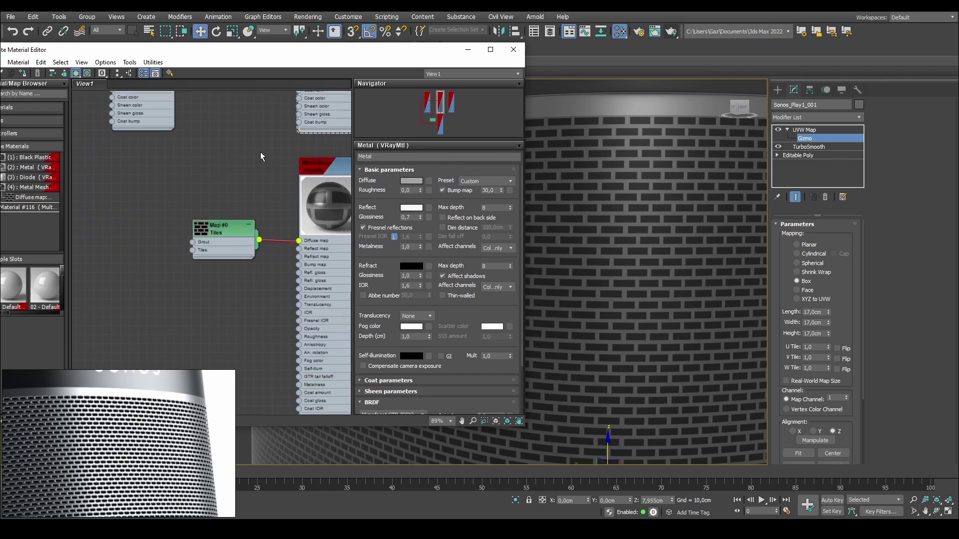
pyautogui.scroll(-1, 260, 152)
pyautogui.doubleClick(225, 217)
pyautogui.scroll(-2, 397, 329)
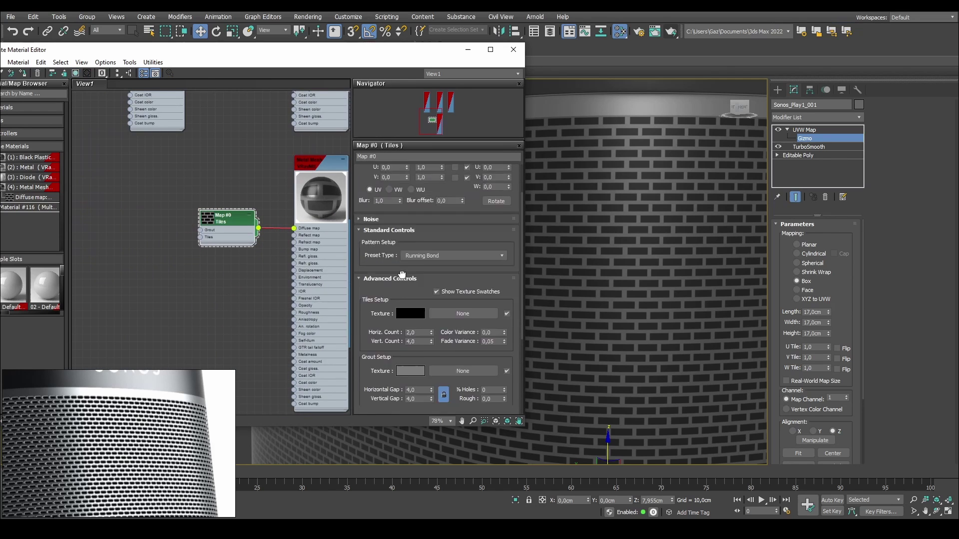
pyautogui.rightClick(403, 330)
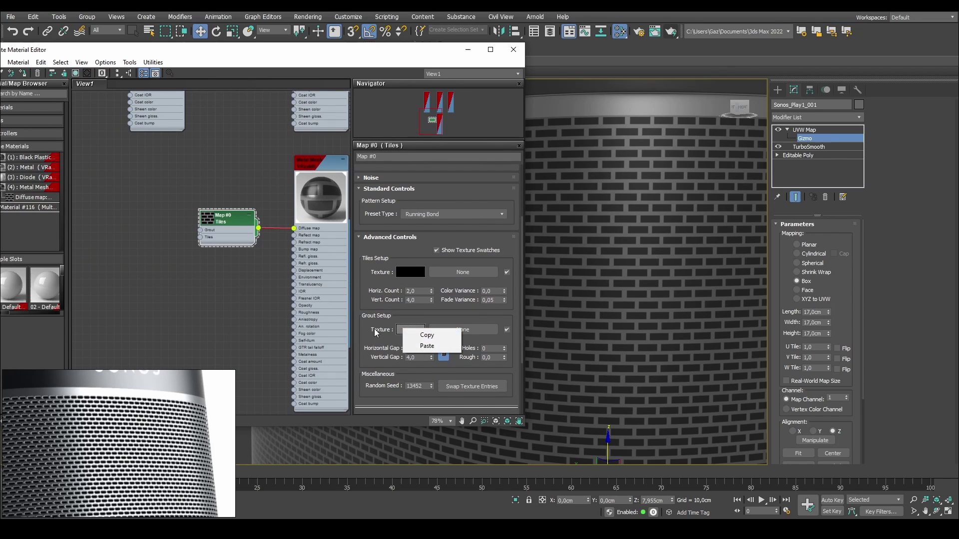
pyautogui.click(427, 347)
# Examine the brick pattern along the lower and upper edges of the speaker body against the reference.
pyautogui.keyDown('alt'); pyautogui.moveTo(556, 218); pyautogui.dragTo(640, 144, button='middle'); pyautogui.keyUp('alt')
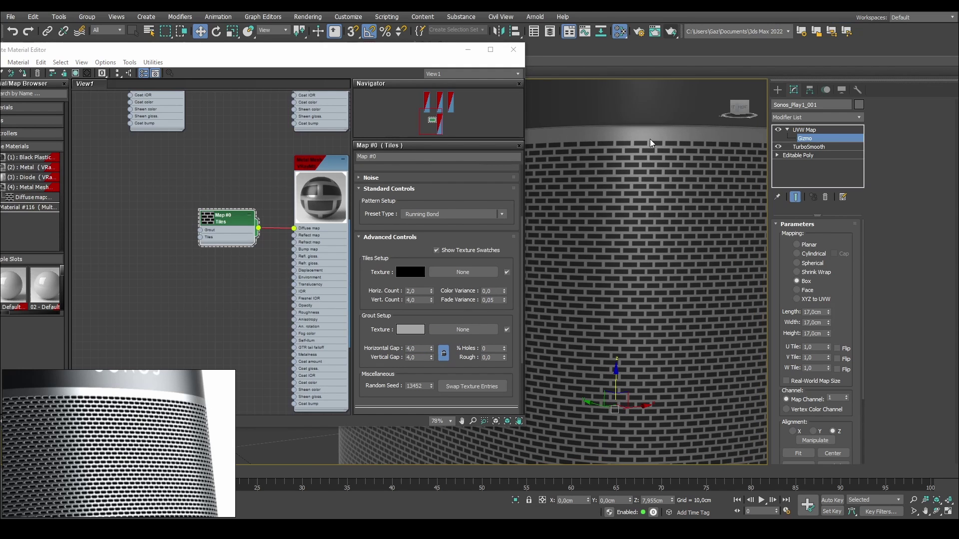
pyautogui.moveTo(658, 212)
pyautogui.keyDown('alt'); pyautogui.mouseDown(button='middle')
pyautogui.moveTo(620, 308)
pyautogui.moveTo(594, 196)
pyautogui.mouseUp(button='middle'); pyautogui.keyUp('alt')
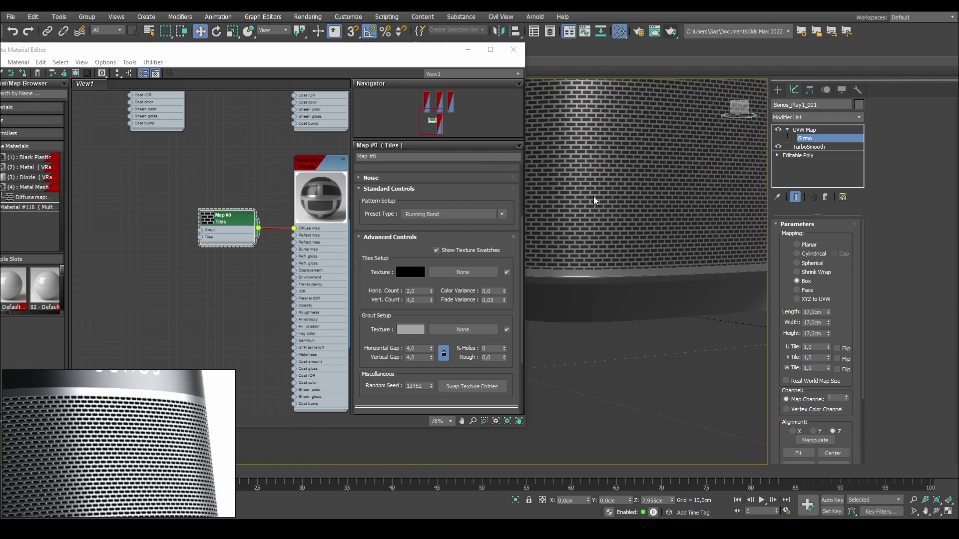
pyautogui.scroll(3, 598, 271)
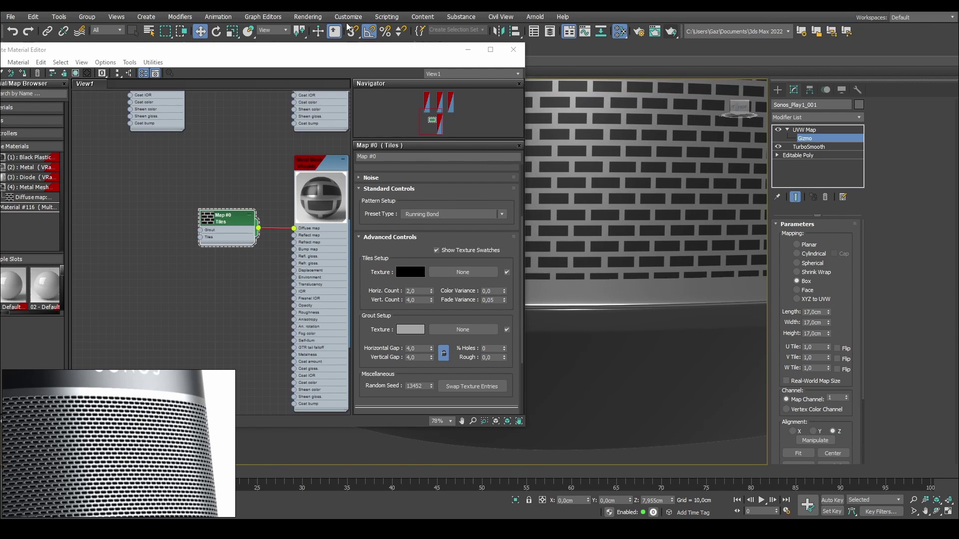
pyautogui.scroll(-4, 598, 187)
pyautogui.moveTo(598, 187); pyautogui.dragTo(627, 289, button='middle')
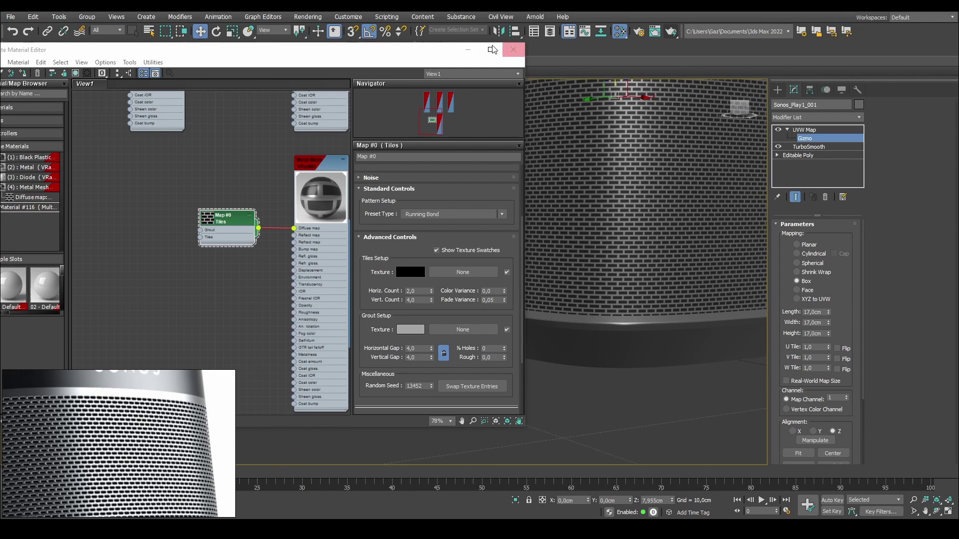
pyautogui.moveTo(484, 49); pyautogui.dragTo(270, 58)
pyautogui.moveTo(502, 117); pyautogui.dragTo(475, 291, button='middle')
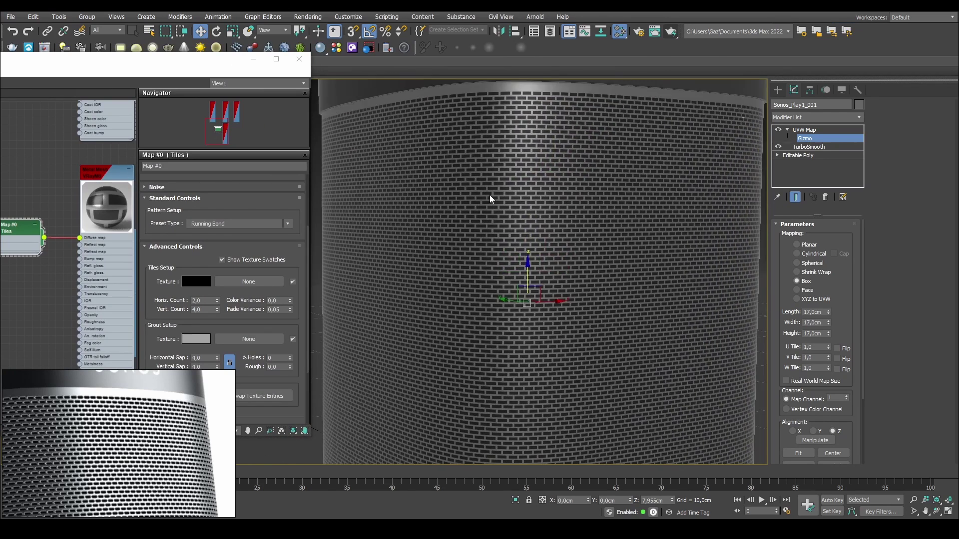
# Fine-tune the UVW Map gizmo's scale with a small offset percentage in the Scale Transform Type-In.
pyautogui.scroll(-2, 490, 196)
pyautogui.moveTo(492, 196); pyautogui.dragTo(499, 183, button='middle')
pyautogui.click(230, 31)
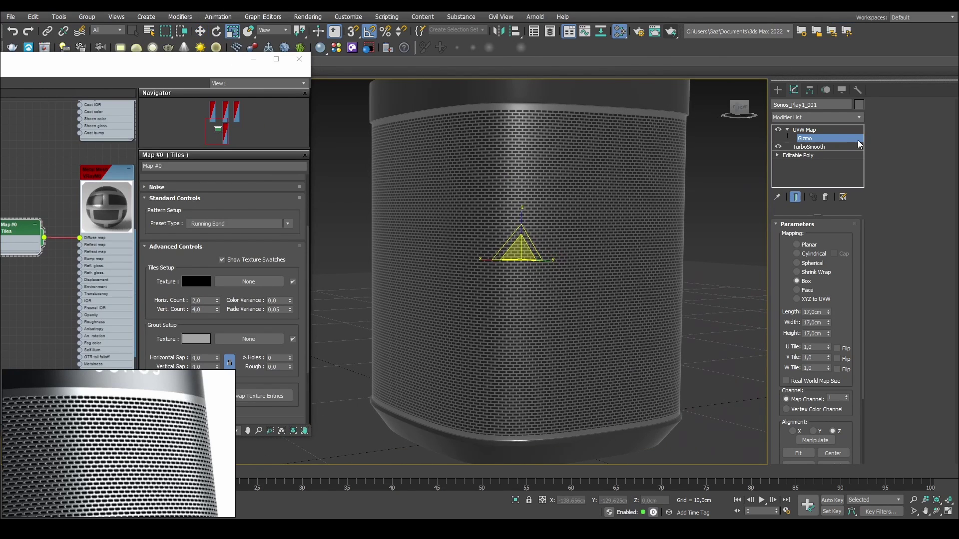
pyautogui.rightClick(237, 33)
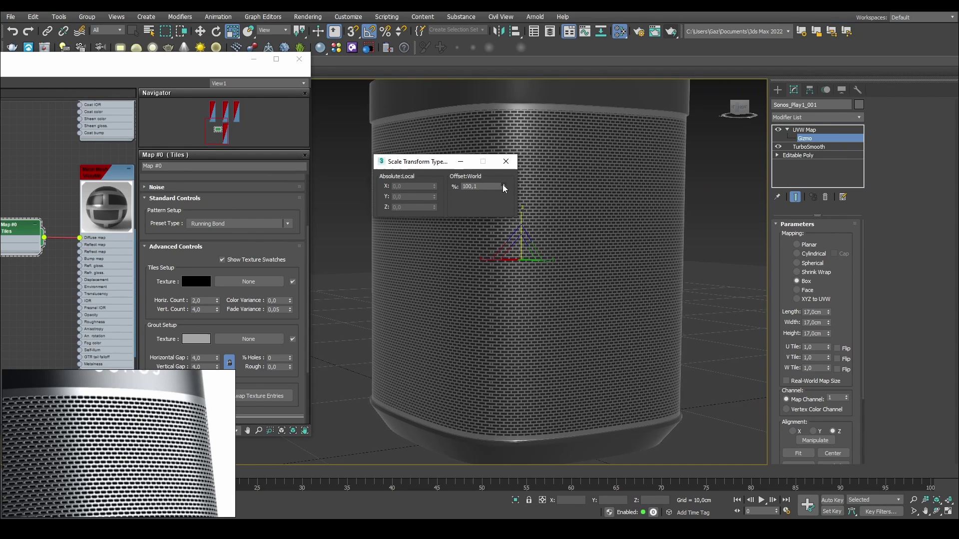
pyautogui.moveTo(504, 186); pyautogui.dragTo(500, 179)
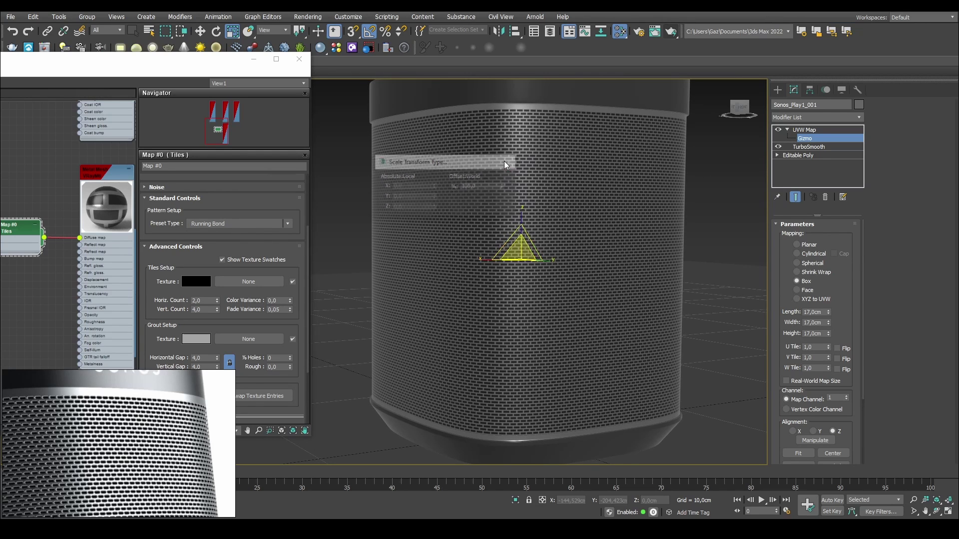
pyautogui.click(506, 162)
# Move the UVW Map gizmo slightly down along Z to about 7.93 cm and leave gizmo editing.
pyautogui.press('w')
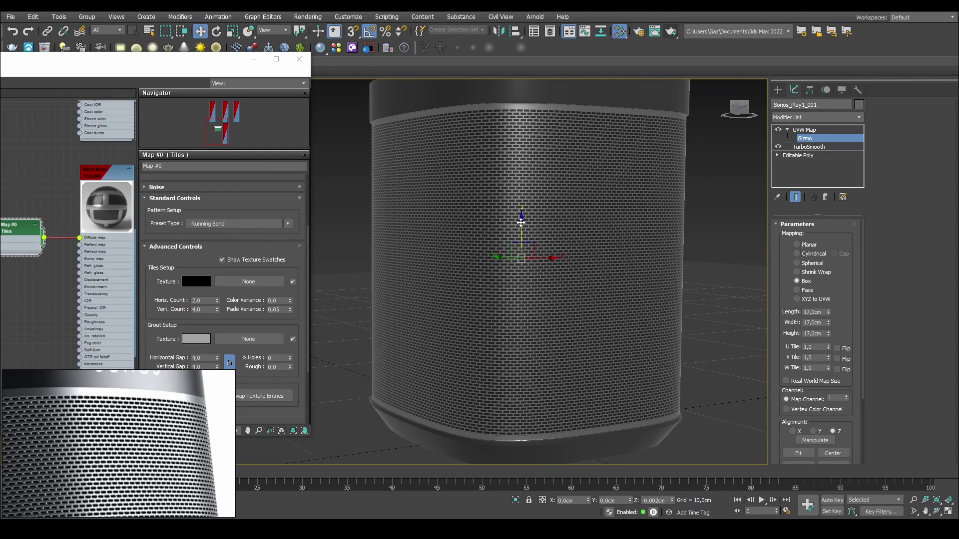
pyautogui.moveTo(520, 223); pyautogui.dragTo(682, 202)
pyautogui.click(808, 137)
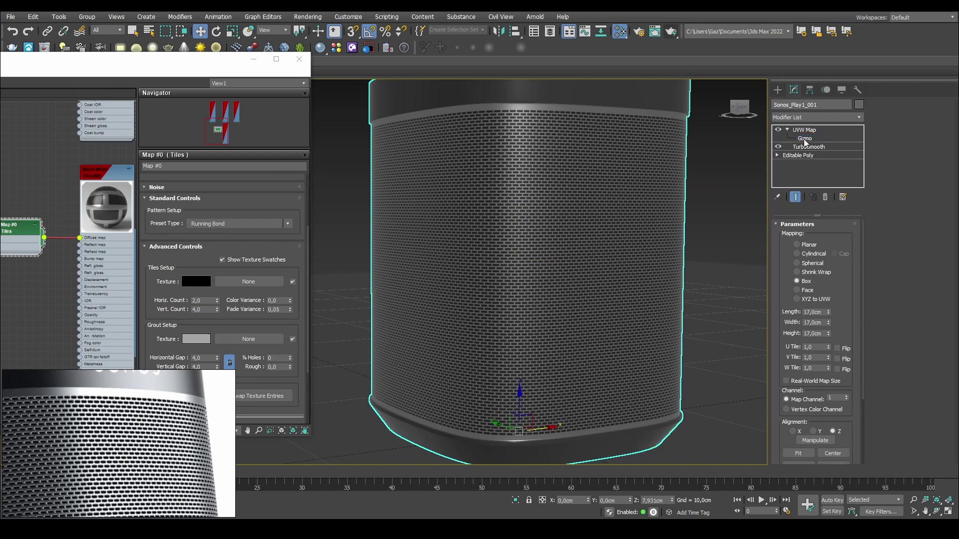
pyautogui.scroll(-1, 544, 224)
pyautogui.scroll(1, 600, 199)
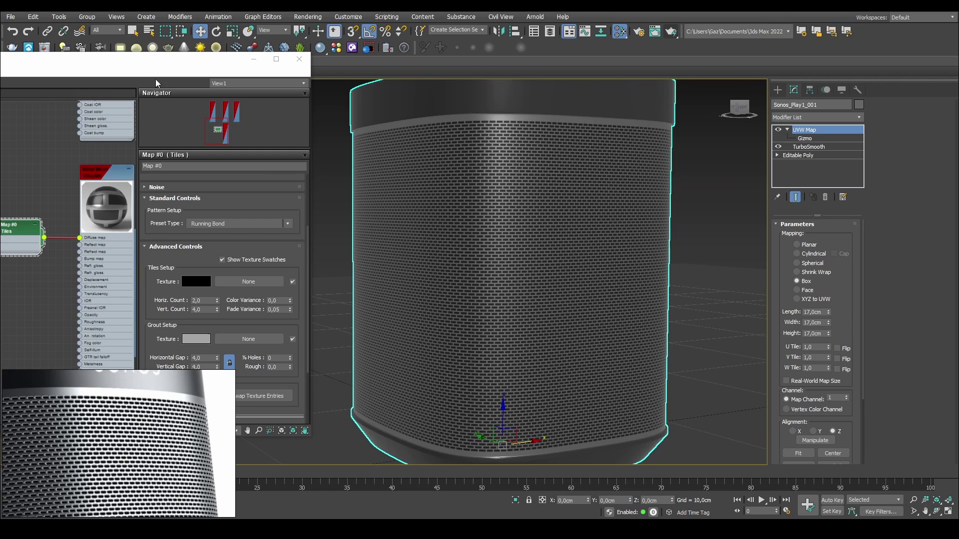
# Duplicate the diffuse Tiles map in the Slate Material Editor and connect the copy to the Metal Mesh material's Reflect map.
pyautogui.moveTo(144, 65); pyautogui.dragTo(482, 36)
pyautogui.moveTo(421, 191); pyautogui.dragTo(318, 205, button='middle')
pyautogui.scroll(3, 350, 192)
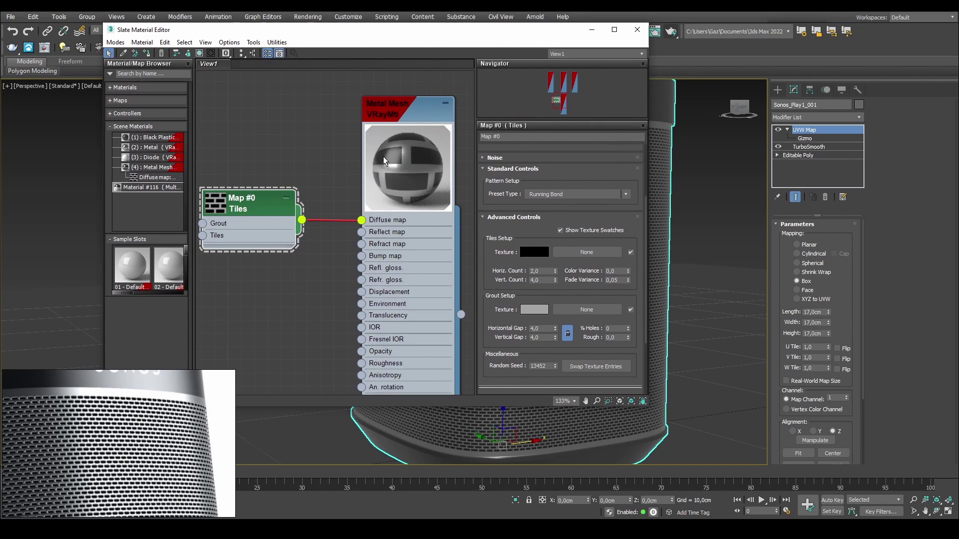
pyautogui.scroll(-1, 382, 157)
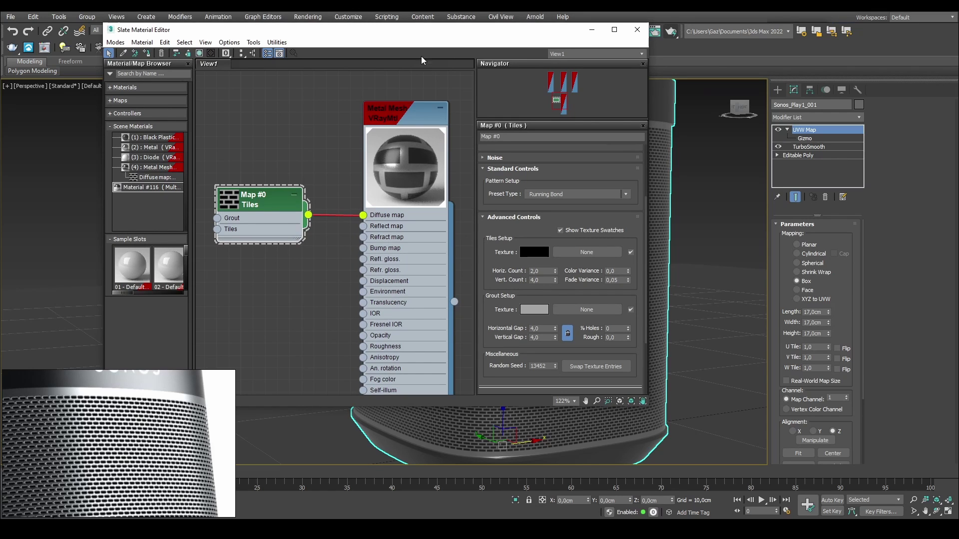
pyautogui.moveTo(421, 60); pyautogui.dragTo(350, 72)
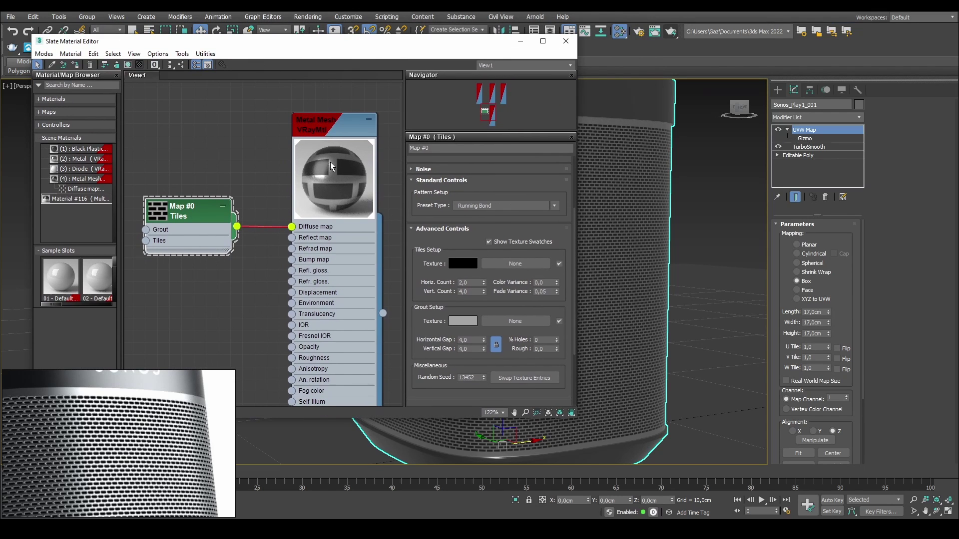
pyautogui.moveTo(207, 214); pyautogui.dragTo(238, 181, button='middle')
pyautogui.moveTo(211, 193)
pyautogui.mouseDown()
pyautogui.moveTo(212, 182)
pyautogui.moveTo(221, 257)
pyautogui.mouseUp()
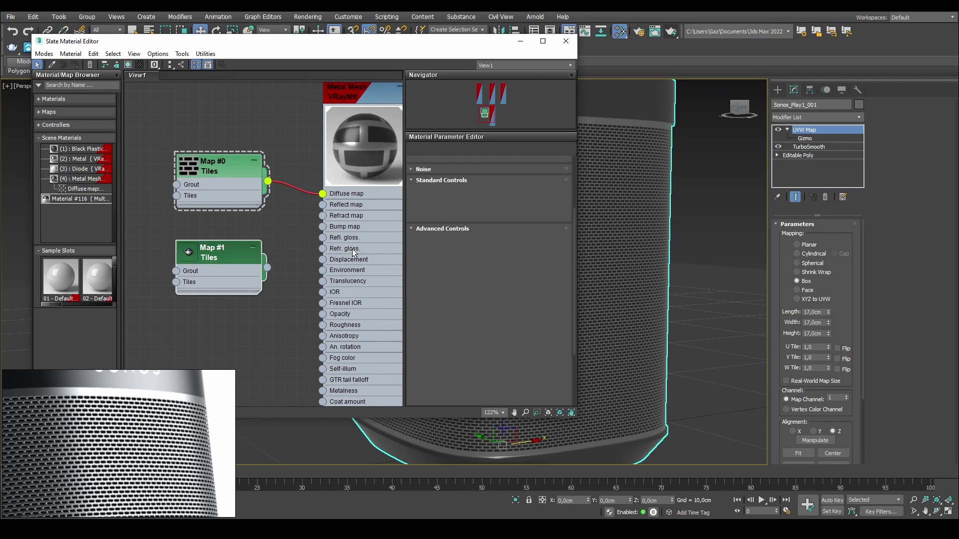
pyautogui.moveTo(185, 212); pyautogui.dragTo(211, 190, button='middle')
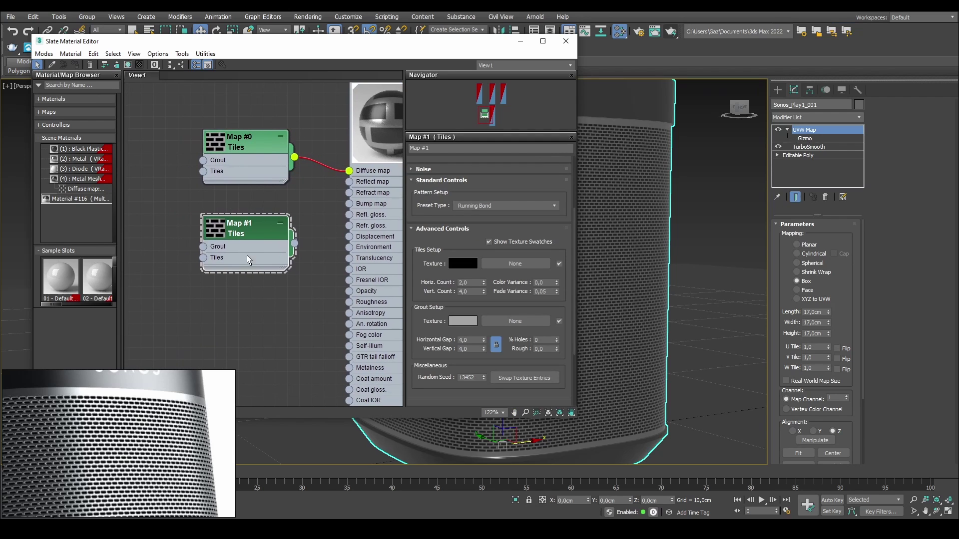
pyautogui.moveTo(265, 212); pyautogui.dragTo(217, 213, button='middle')
pyautogui.moveTo(237, 248); pyautogui.dragTo(293, 189)
# Open the Metal Mesh material's parameters and copy its reflection colour.
pyautogui.moveTo(334, 117); pyautogui.dragTo(332, 176, button='middle')
pyautogui.doubleClick(325, 133)
pyautogui.doubleClick(332, 165)
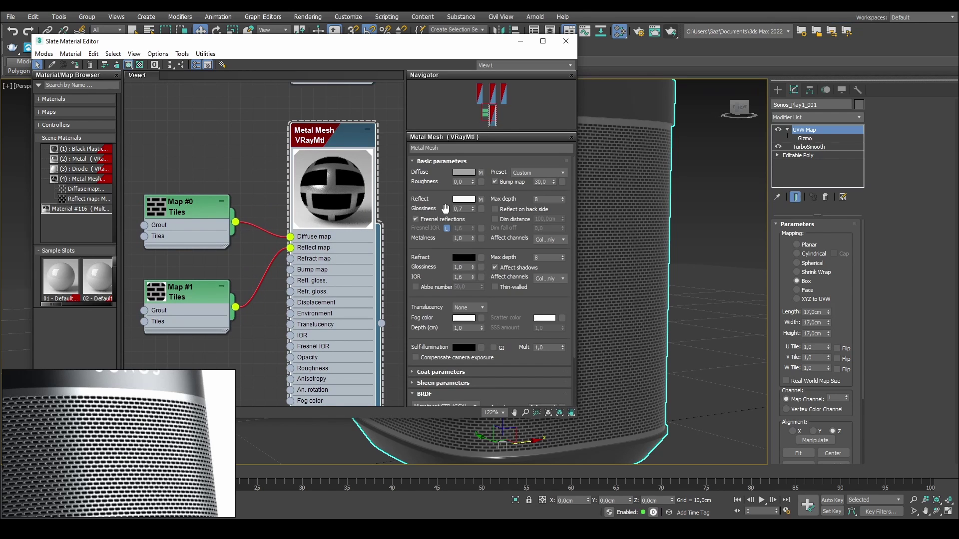
pyautogui.click(469, 200)
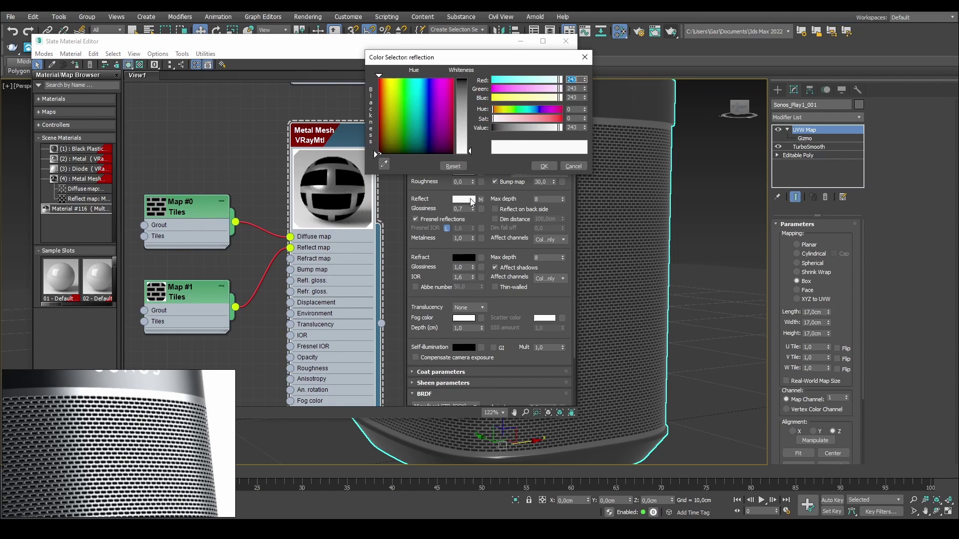
pyautogui.click(574, 170)
pyautogui.click(575, 166)
pyautogui.rightClick(465, 201)
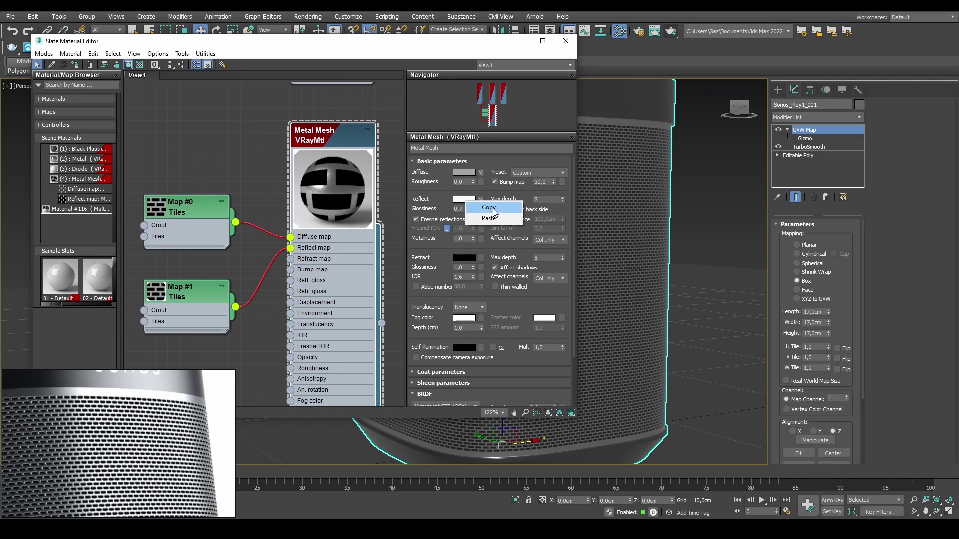
pyautogui.click(495, 207)
# Paste the copied reflection colour into the grout texture colour of the Tiles map that drives reflection.
pyautogui.moveTo(198, 297); pyautogui.dragTo(220, 257, button='middle')
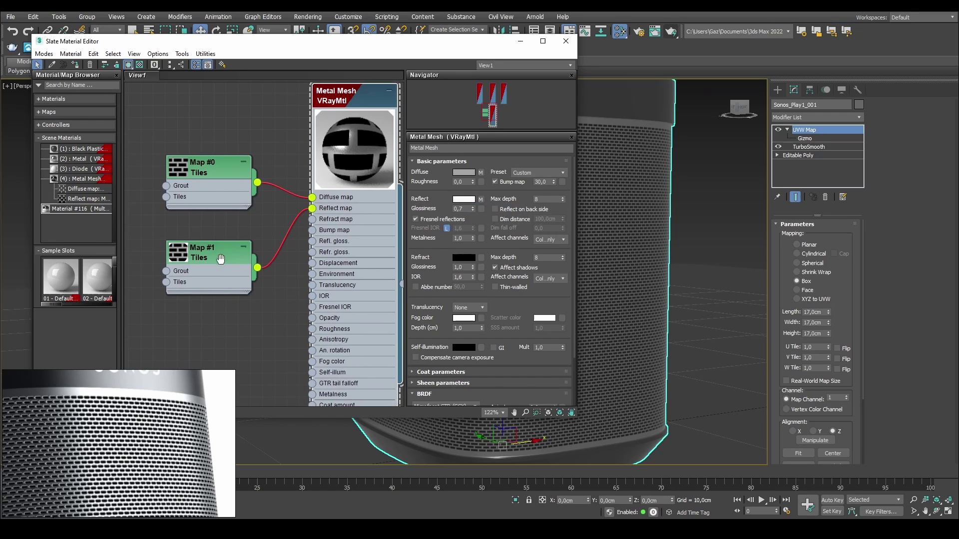
pyautogui.doubleClick(208, 256)
pyautogui.moveTo(228, 207); pyautogui.dragTo(278, 233, button='middle')
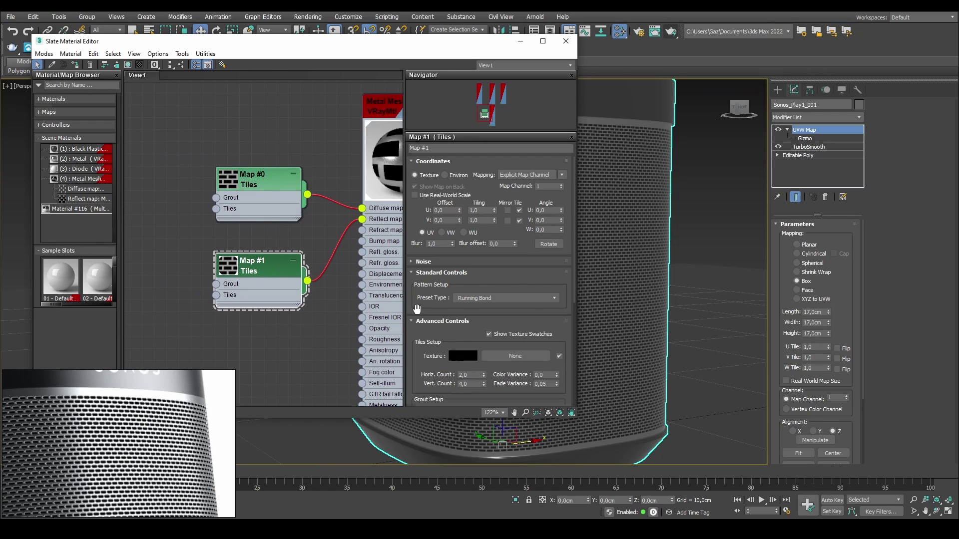
pyautogui.moveTo(417, 308); pyautogui.dragTo(420, 225)
pyautogui.moveTo(283, 241); pyautogui.dragTo(225, 237, button='middle')
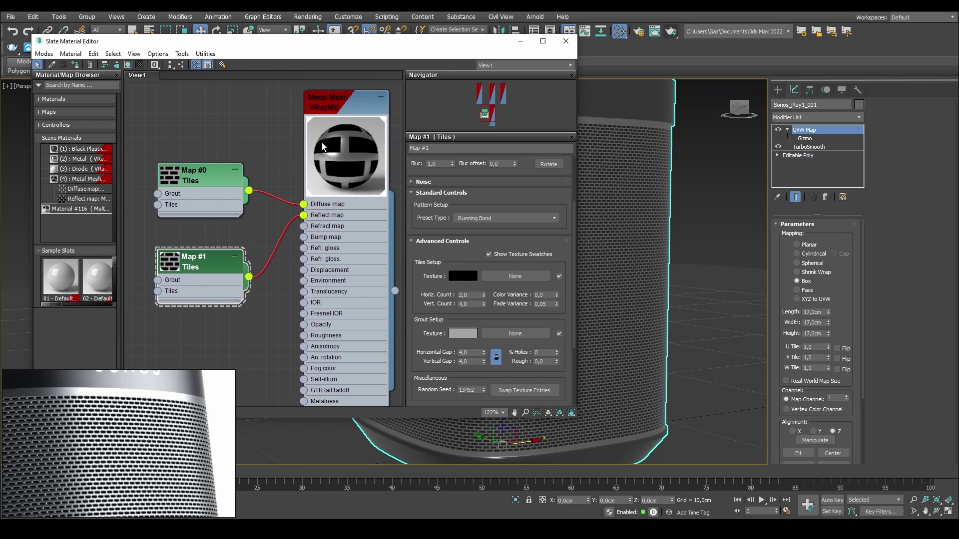
pyautogui.click(461, 334)
pyautogui.click(564, 168)
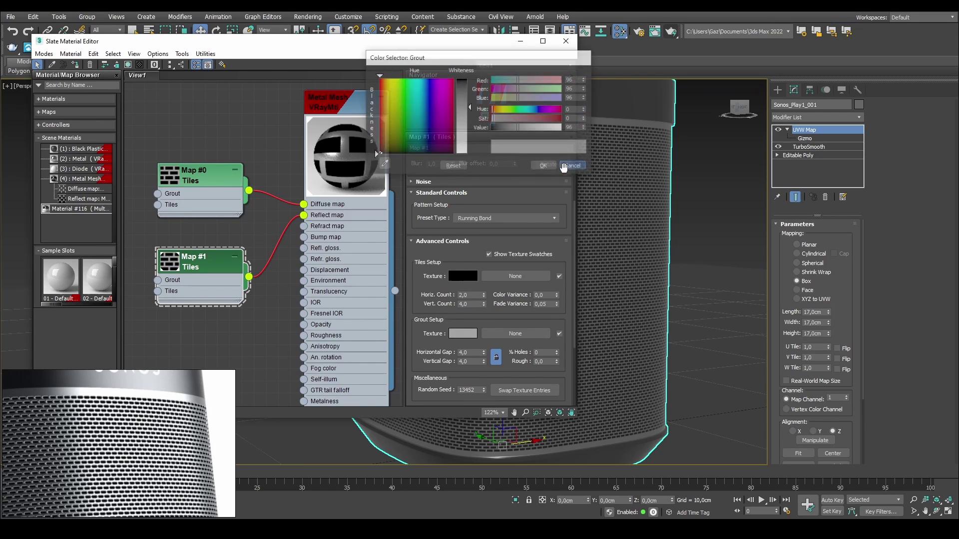
pyautogui.click(496, 350)
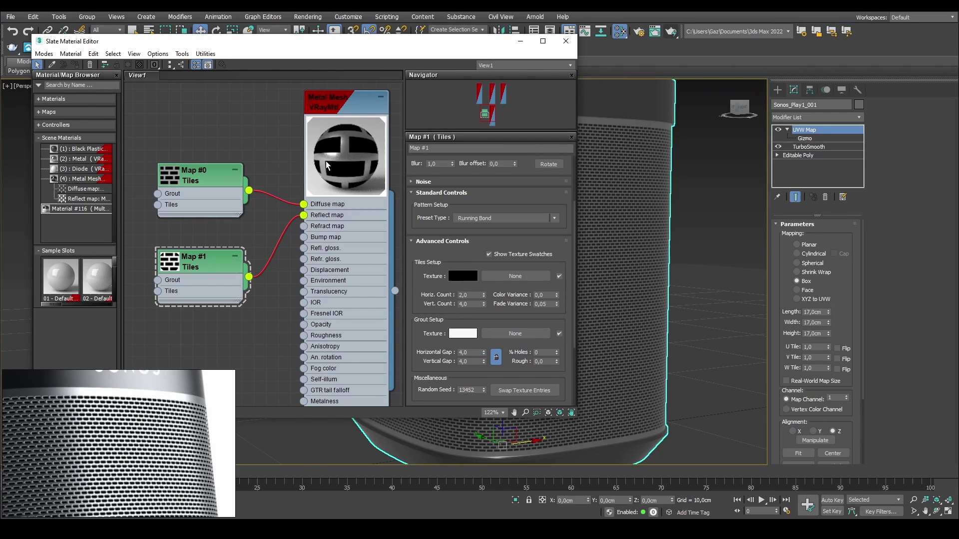
# Duplicate the reflection Tiles map and set the copy's grout texture colour to pure white, value 255.
pyautogui.moveTo(605, 181); pyautogui.dragTo(627, 231, button='middle')
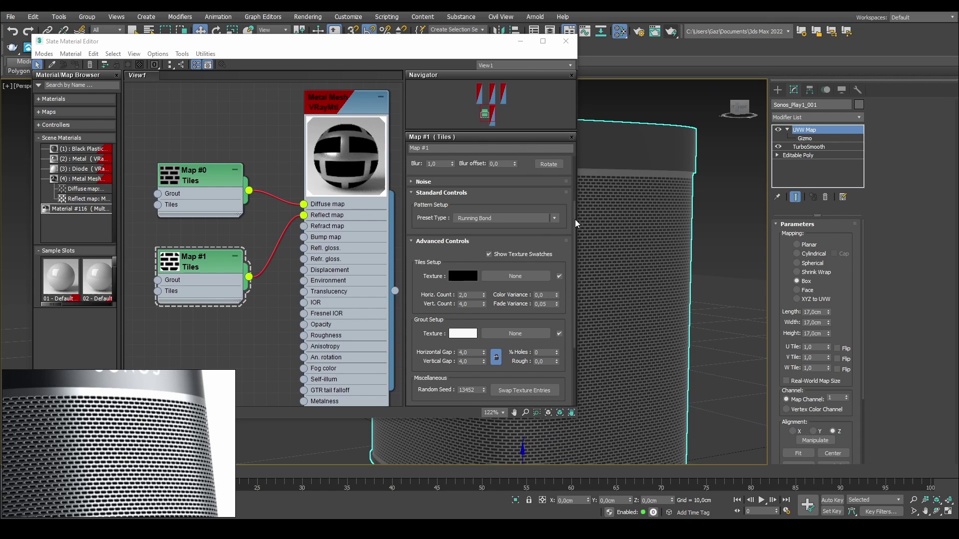
pyautogui.moveTo(185, 267)
pyautogui.mouseDown()
pyautogui.moveTo(185, 255)
pyautogui.moveTo(208, 332)
pyautogui.moveTo(209, 317)
pyautogui.mouseUp()
pyautogui.press('Return')
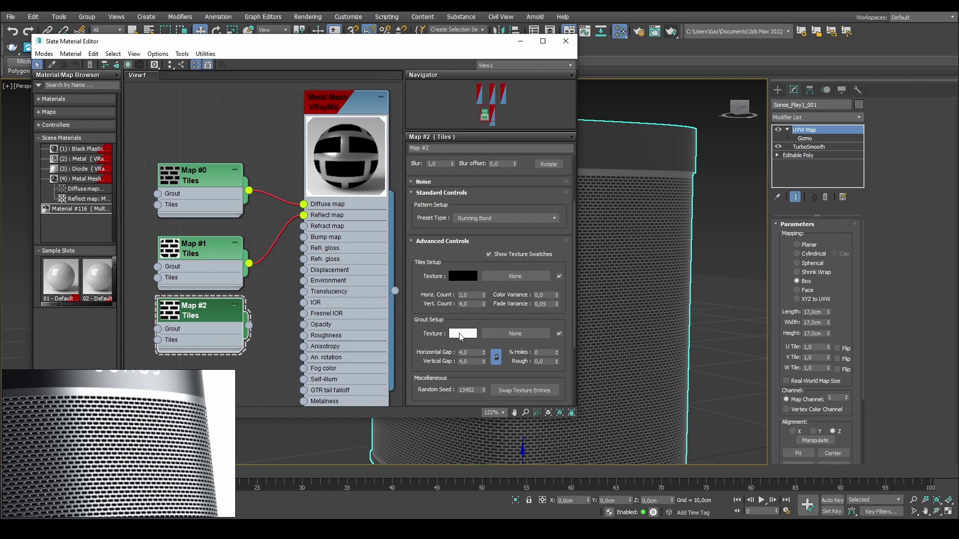
pyautogui.click(462, 334)
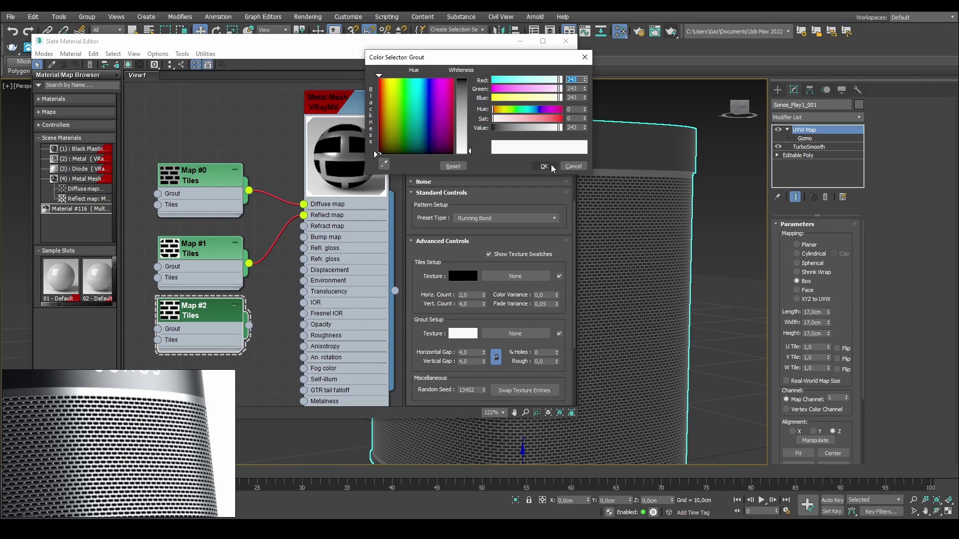
pyautogui.moveTo(470, 152); pyautogui.dragTo(496, 186)
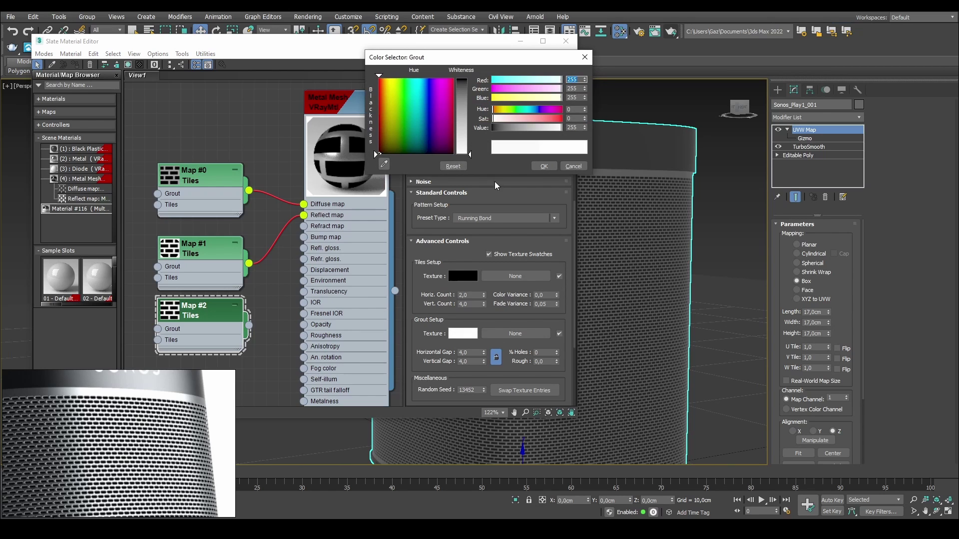
pyautogui.click(544, 166)
# Connect the white-grout Tiles map to the Metal Mesh material's Metalness and rearrange the three Tiles nodes beside the material.
pyautogui.moveTo(221, 321); pyautogui.dragTo(306, 401)
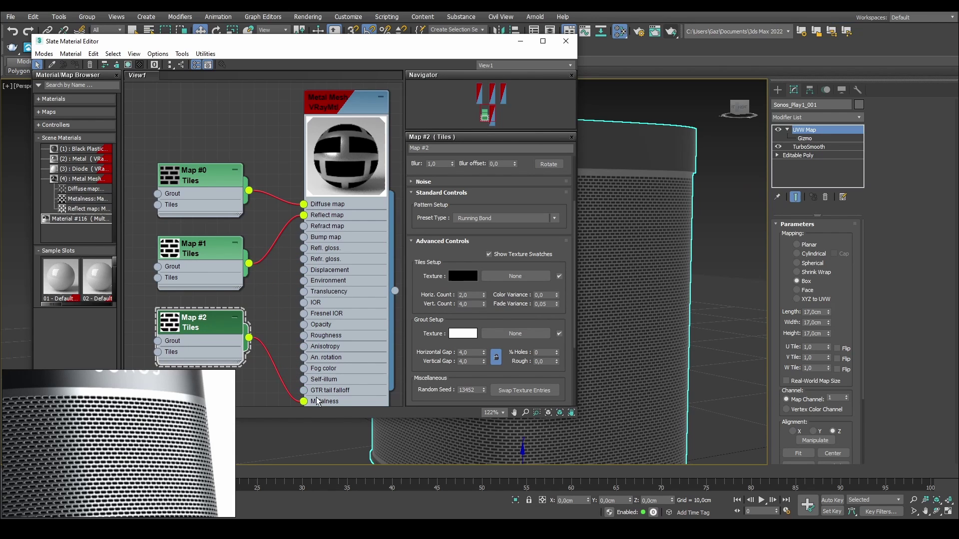
pyautogui.moveTo(213, 248); pyautogui.dragTo(213, 236)
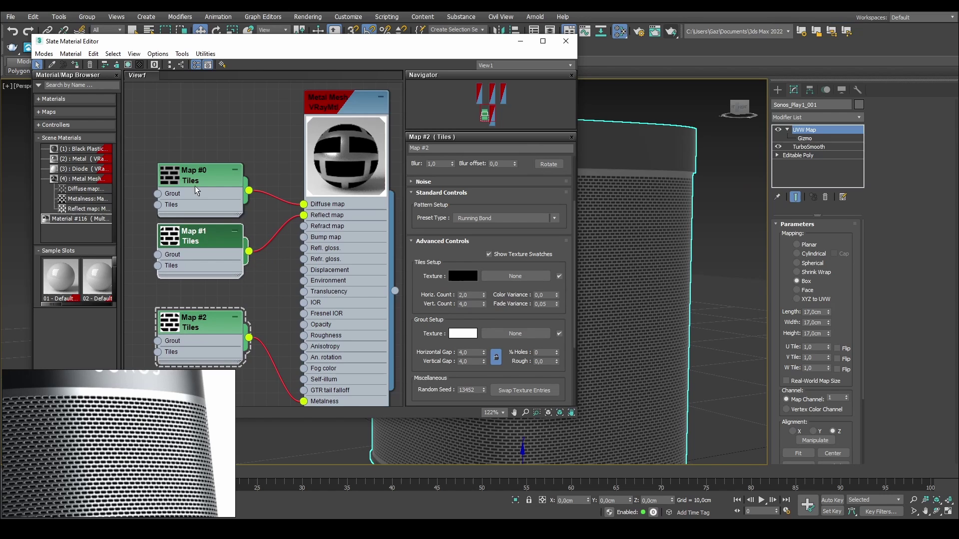
pyautogui.moveTo(203, 170); pyautogui.dragTo(204, 146)
pyautogui.moveTo(194, 234); pyautogui.dragTo(192, 207)
pyautogui.moveTo(191, 321); pyautogui.dragTo(190, 272)
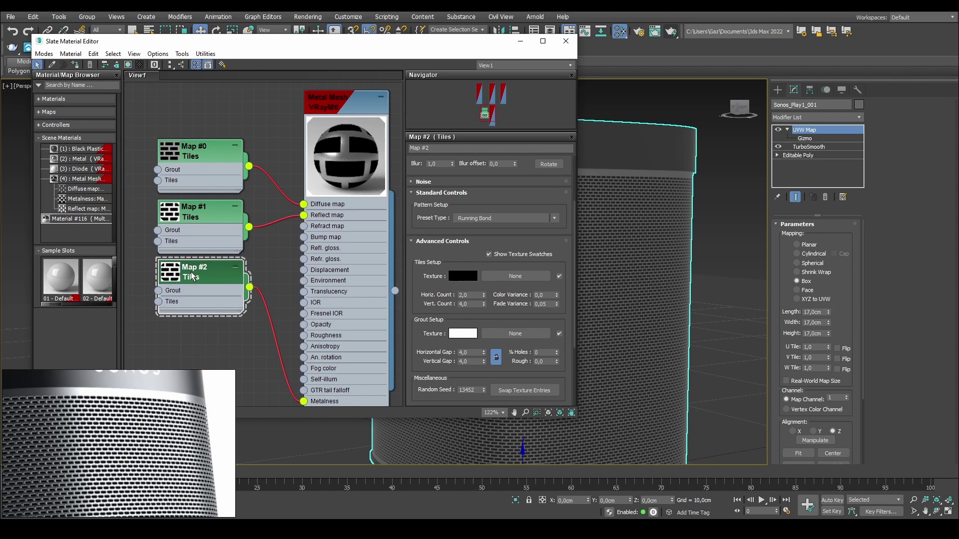
pyautogui.moveTo(371, 315); pyautogui.dragTo(359, 272, button='middle')
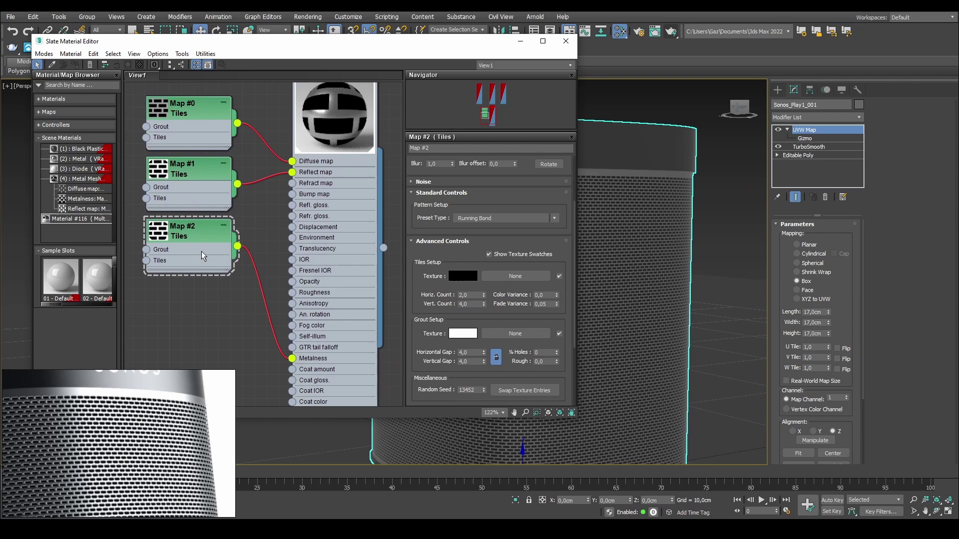
pyautogui.moveTo(201, 236); pyautogui.dragTo(201, 298)
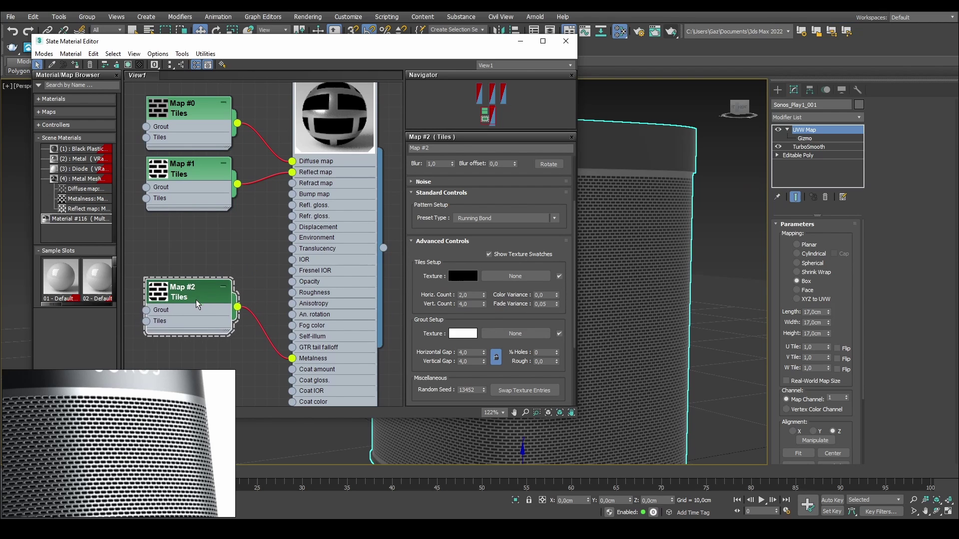
pyautogui.moveTo(300, 159); pyautogui.dragTo(280, 205, button='middle')
# Open the V-Ray Frame Buffer and start an interactive render to inspect the speaker's metal mesh up close.
pyautogui.keyDown('alt'); pyautogui.moveTo(630, 214); pyautogui.dragTo(679, 211, button='middle'); pyautogui.keyUp('alt')
pyautogui.rightClick(688, 146)
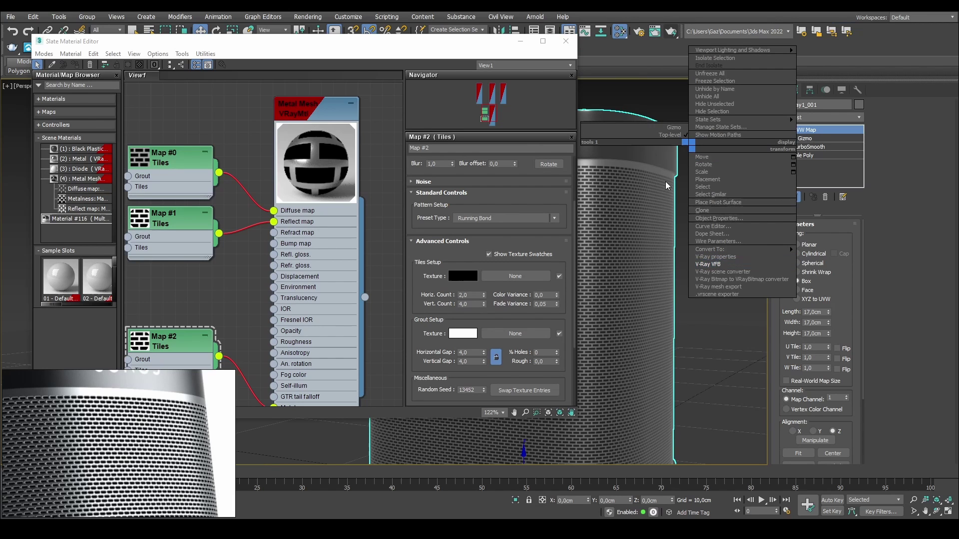
pyautogui.rightClick(696, 106)
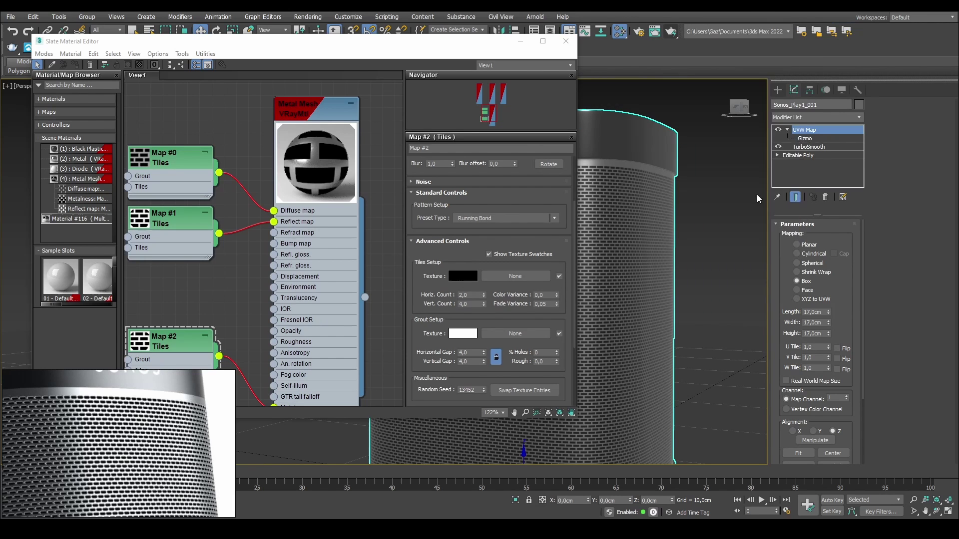
pyautogui.click(804, 139)
pyautogui.click(807, 140)
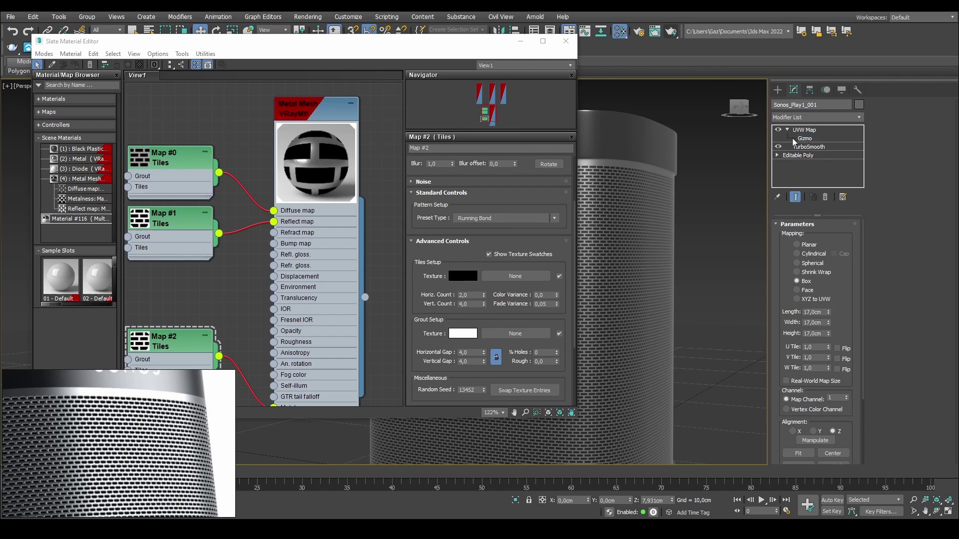
pyautogui.click(710, 176)
pyautogui.rightClick(710, 173)
pyautogui.click(736, 279)
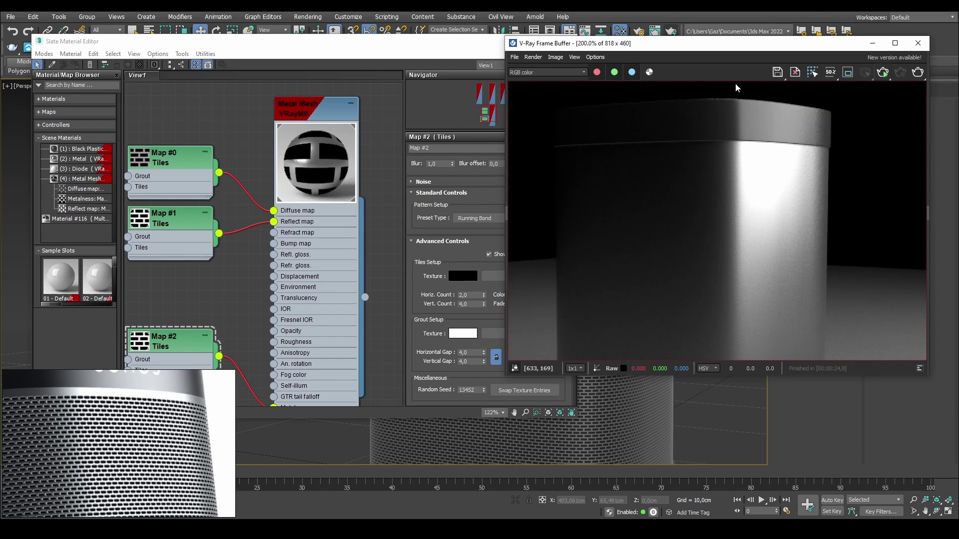
pyautogui.click(885, 76)
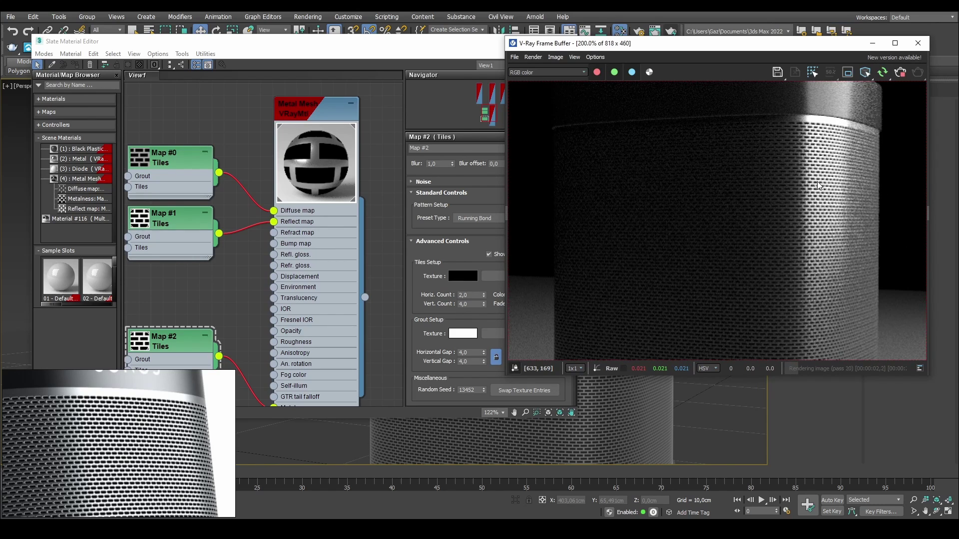
pyautogui.scroll(-1, 734, 232)
pyautogui.scroll(1, 749, 229)
pyautogui.scroll(5, 695, 397)
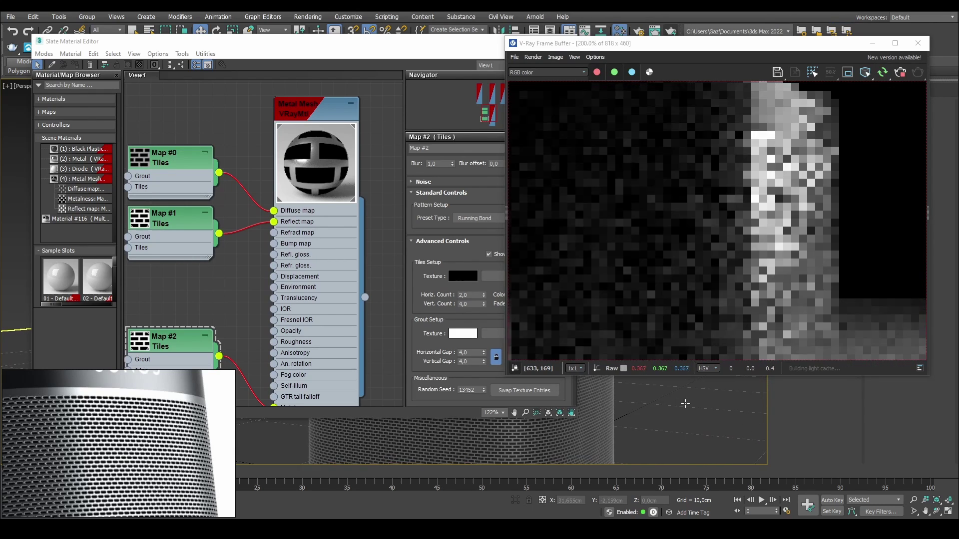
pyautogui.scroll(3, 660, 407)
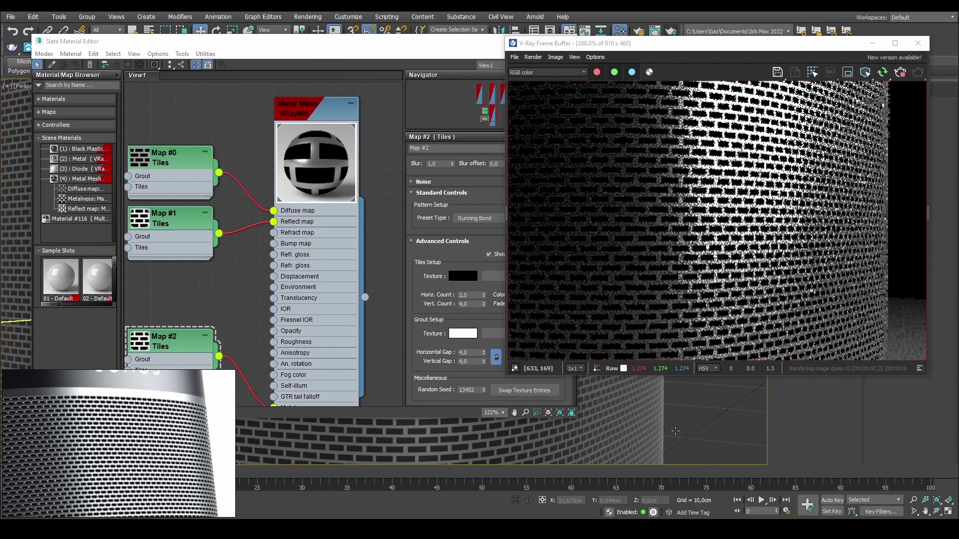
# Examine the speaker's metal mesh in the interactive render from both close up and farther away.
pyautogui.scroll(-2, 757, 189)
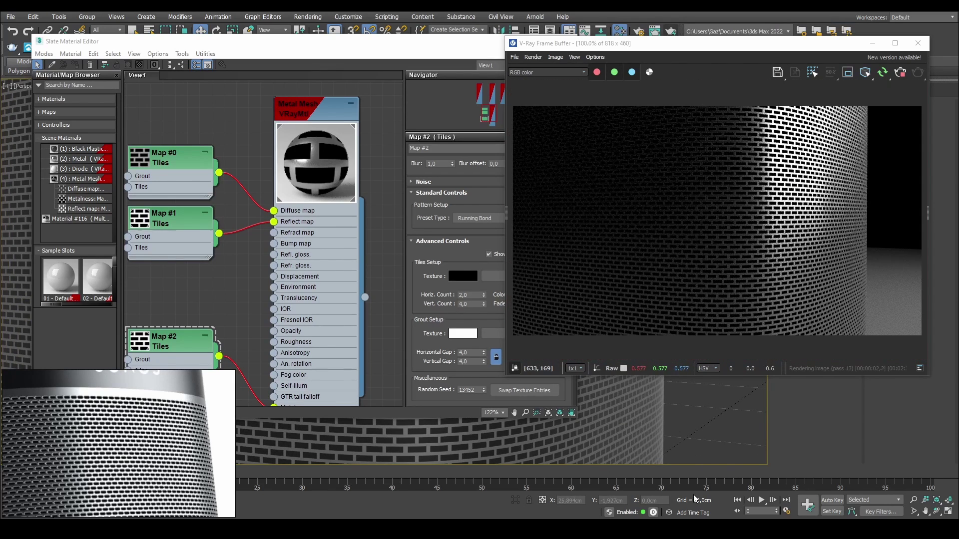
pyautogui.scroll(2, 680, 403)
pyautogui.scroll(-3, 681, 403)
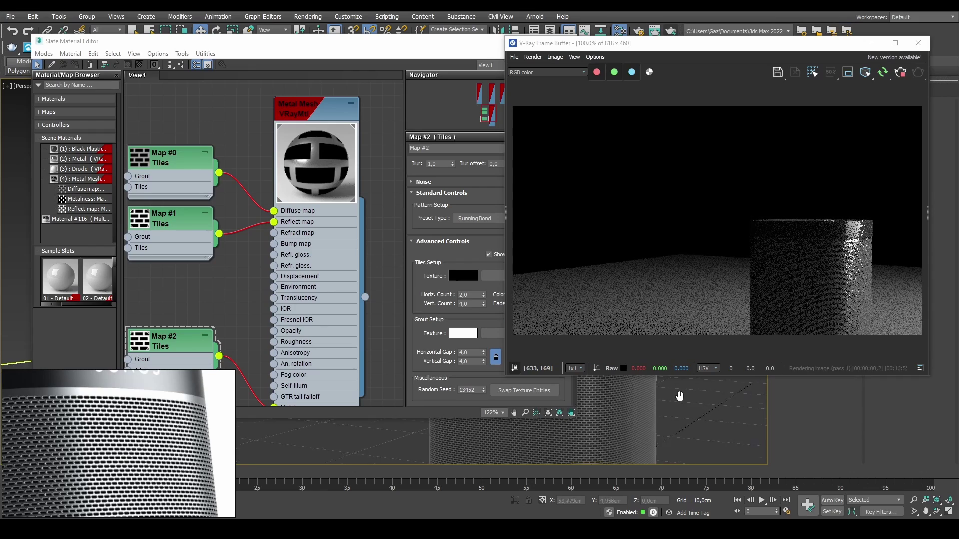
pyautogui.scroll(2, 663, 400)
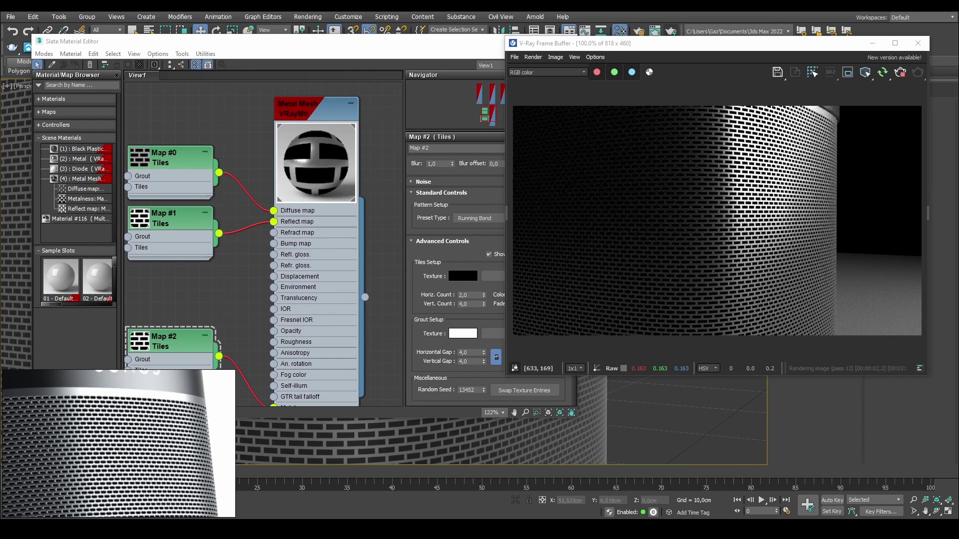
pyautogui.scroll(-4, 659, 429)
pyautogui.scroll(2, 659, 430)
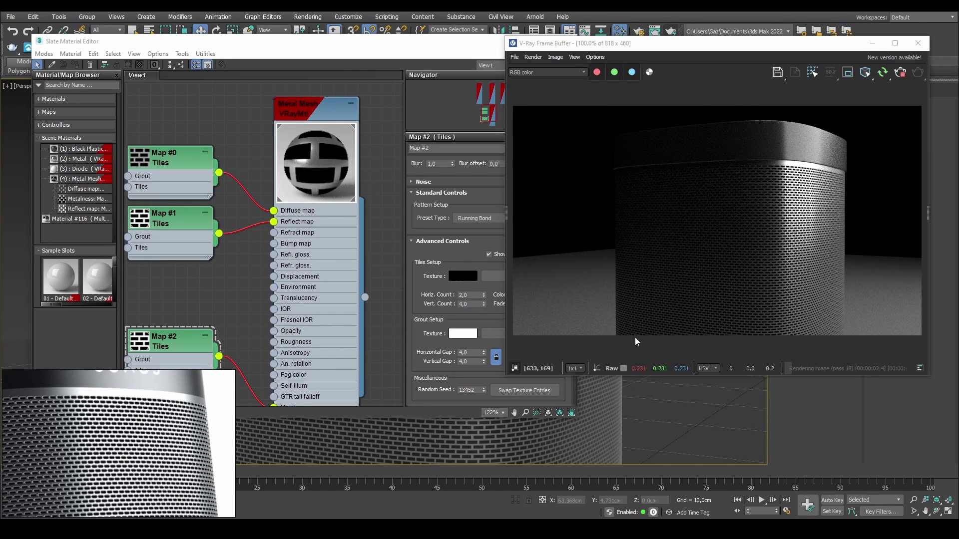
# Review the Metal material's parameters and the settings of the Tiles map that drives the Metal Mesh reflection.
pyautogui.moveTo(269, 142); pyautogui.dragTo(283, 274, button='middle')
pyautogui.scroll(-3, 283, 275)
pyautogui.moveTo(293, 86); pyautogui.dragTo(295, 210, button='middle')
pyautogui.doubleClick(309, 105)
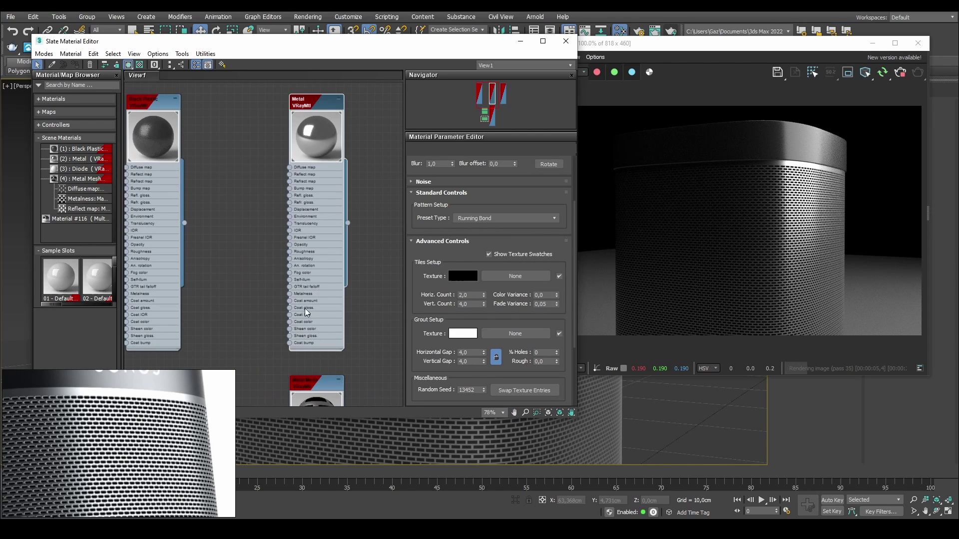
pyautogui.moveTo(302, 374); pyautogui.dragTo(282, 214, button='middle')
pyautogui.click(254, 331)
pyautogui.moveTo(235, 257); pyautogui.dragTo(293, 220, button='middle')
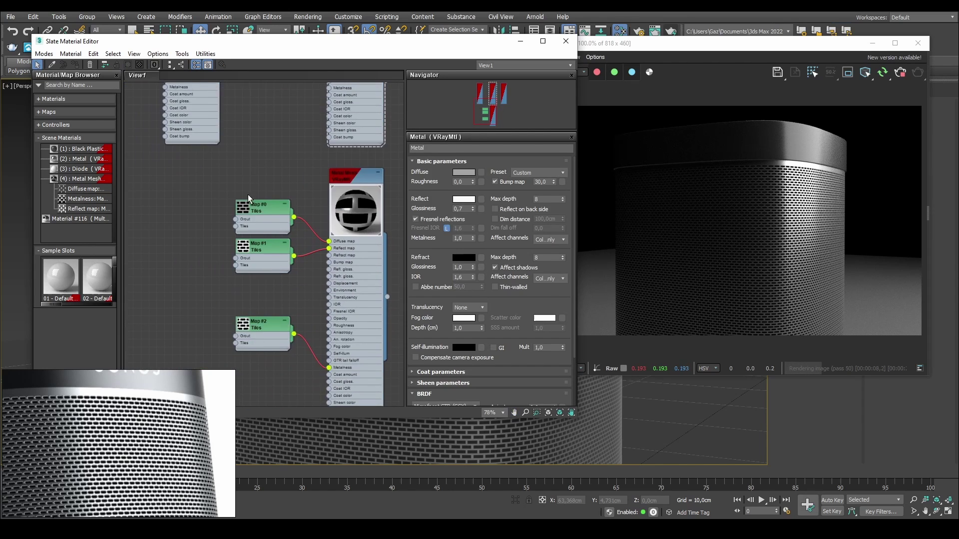
pyautogui.scroll(2, 248, 260)
pyautogui.doubleClick(248, 260)
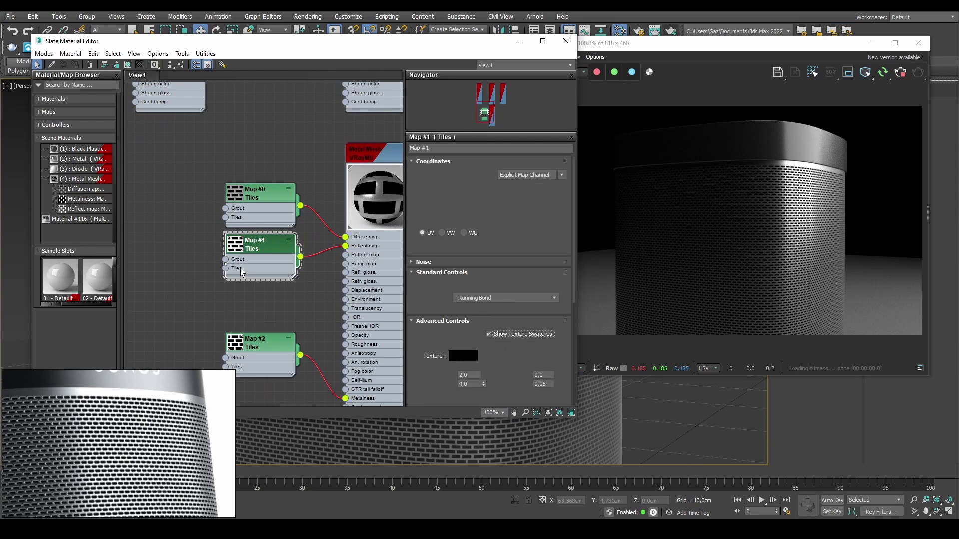
# Stop the interactive render, close the V-Ray Frame Buffer and move the metalness Tiles node lower to make room above it.
pyautogui.click(829, 190)
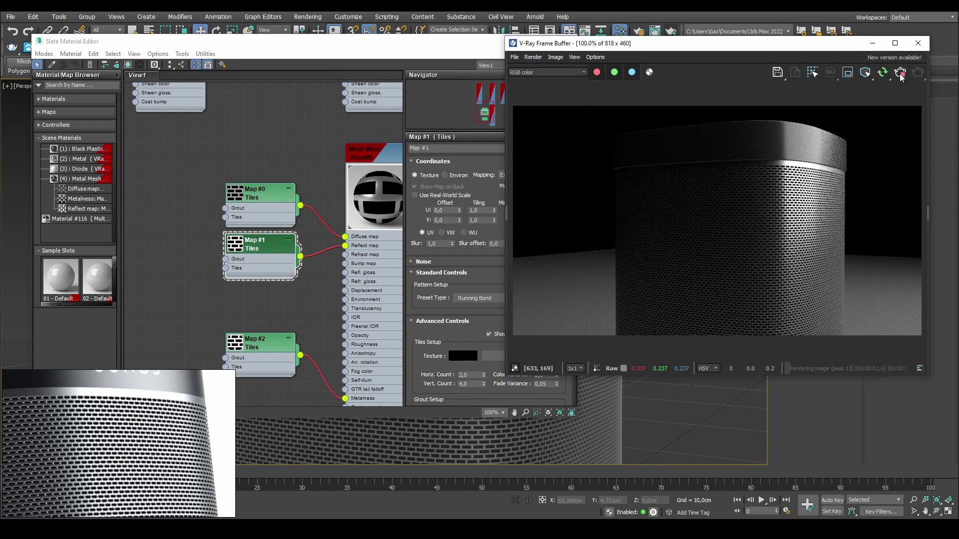
pyautogui.click(919, 44)
pyautogui.moveTo(302, 283); pyautogui.dragTo(278, 264, button='middle')
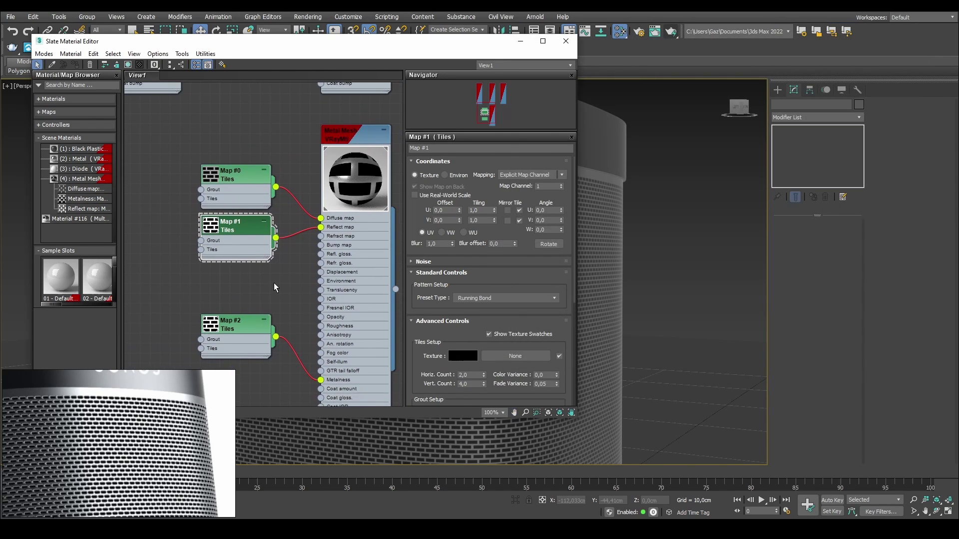
pyautogui.moveTo(224, 318); pyautogui.dragTo(234, 351)
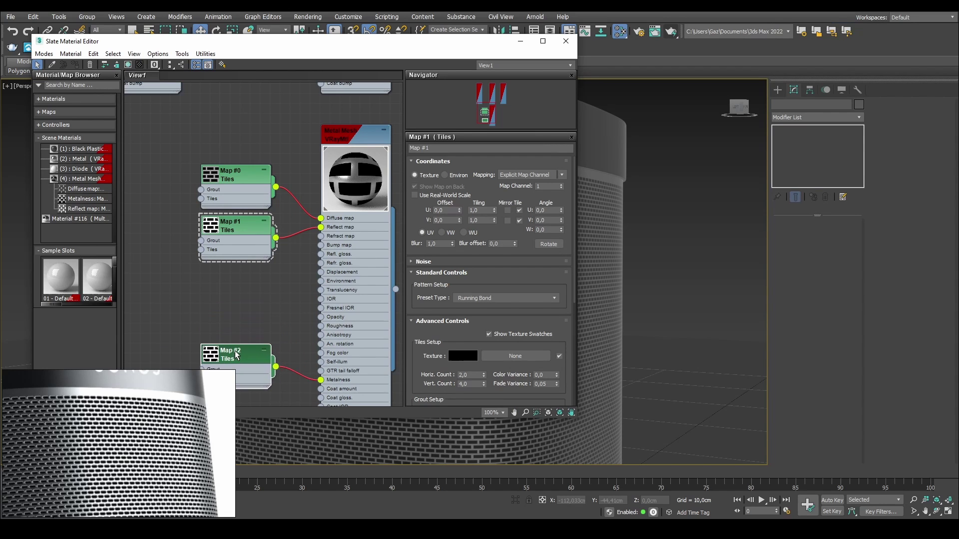
pyautogui.scroll(3, 302, 255)
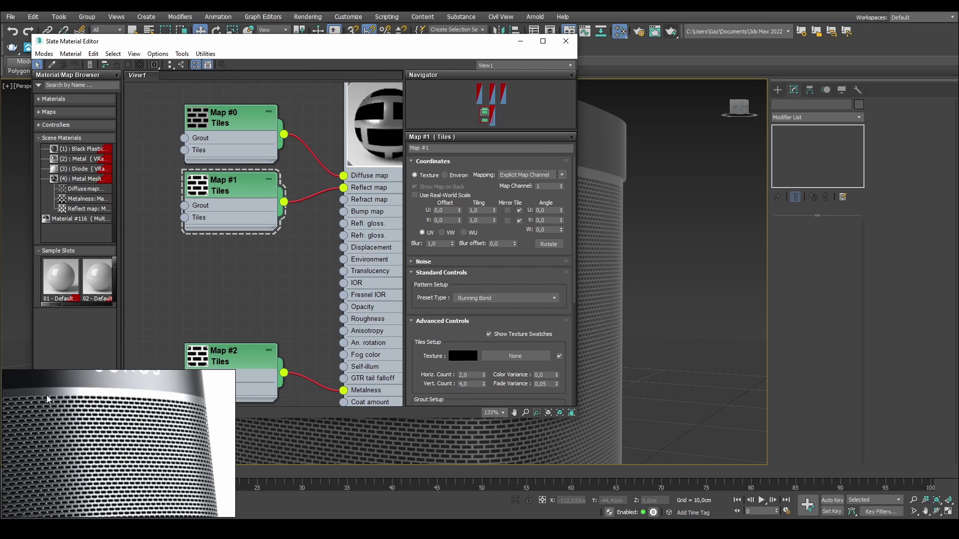
# Duplicate the metalness Tiles map and connect the copy to the Metal Mesh material's Bump map.
pyautogui.scroll(5, 46, 399)
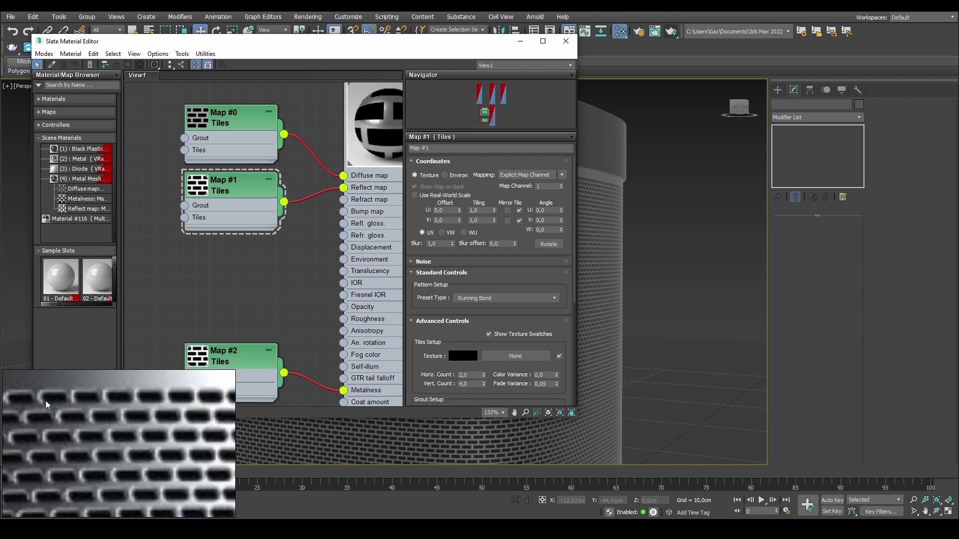
pyautogui.scroll(-5, 91, 429)
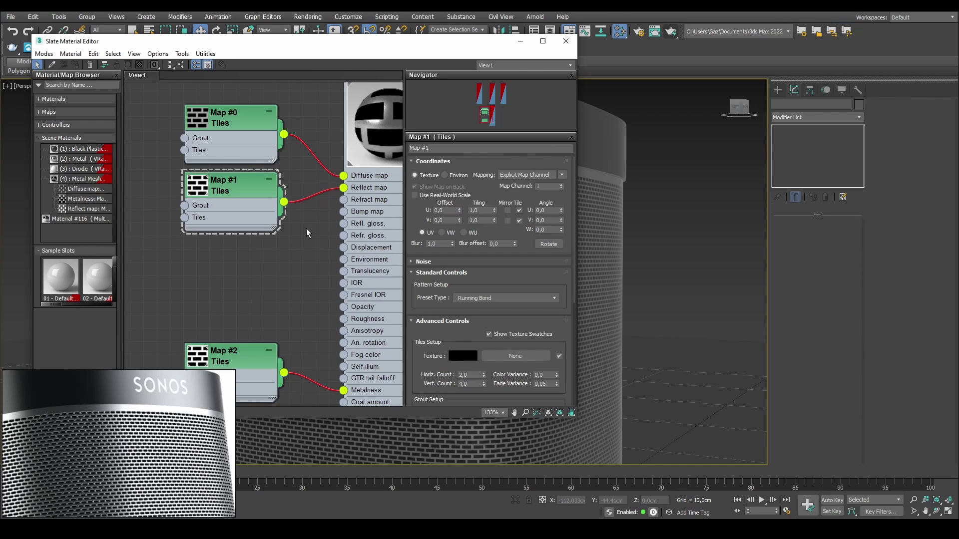
pyautogui.click(231, 200)
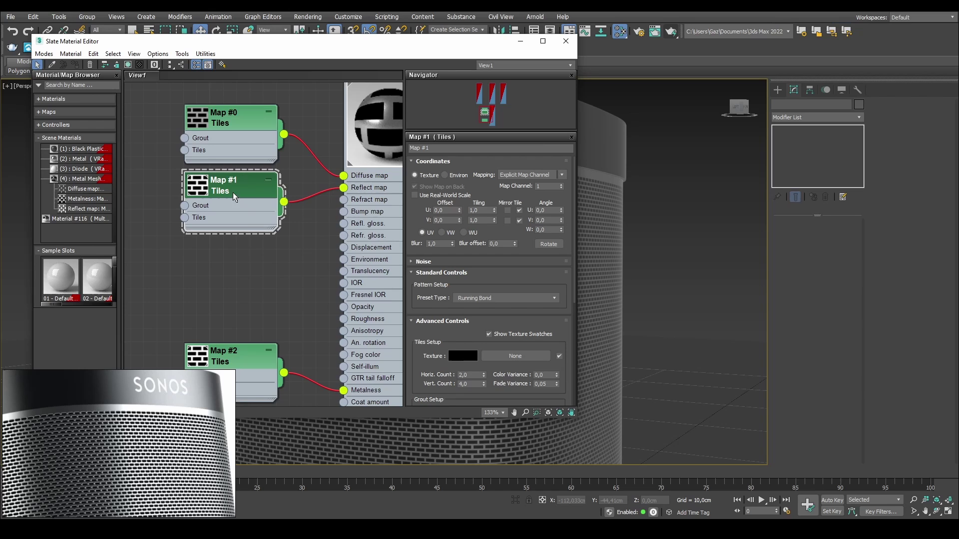
pyautogui.keyDown('shift'); pyautogui.moveTo(232, 355); pyautogui.dragTo(236, 271); pyautogui.keyUp('shift')
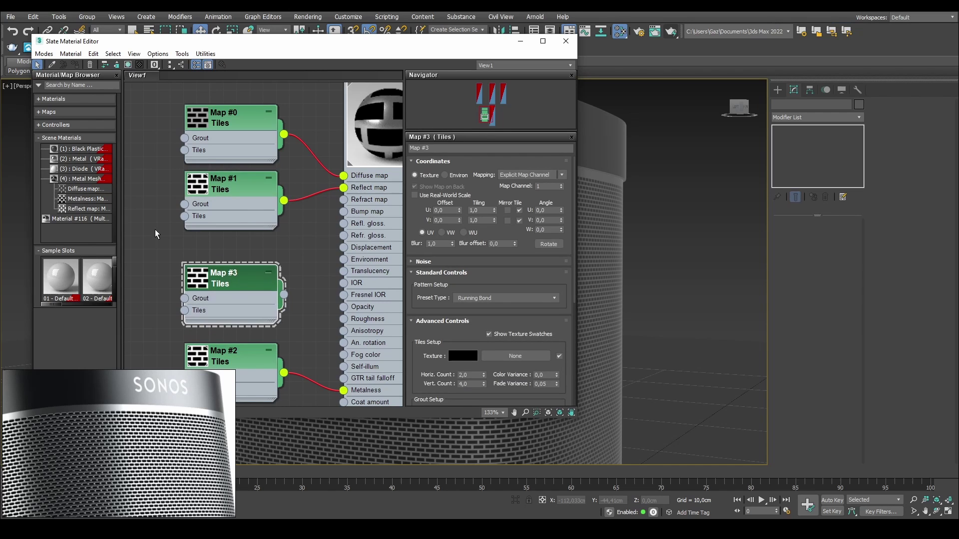
pyautogui.moveTo(284, 294); pyautogui.dragTo(344, 211)
pyautogui.moveTo(290, 219); pyautogui.dragTo(265, 221, button='middle')
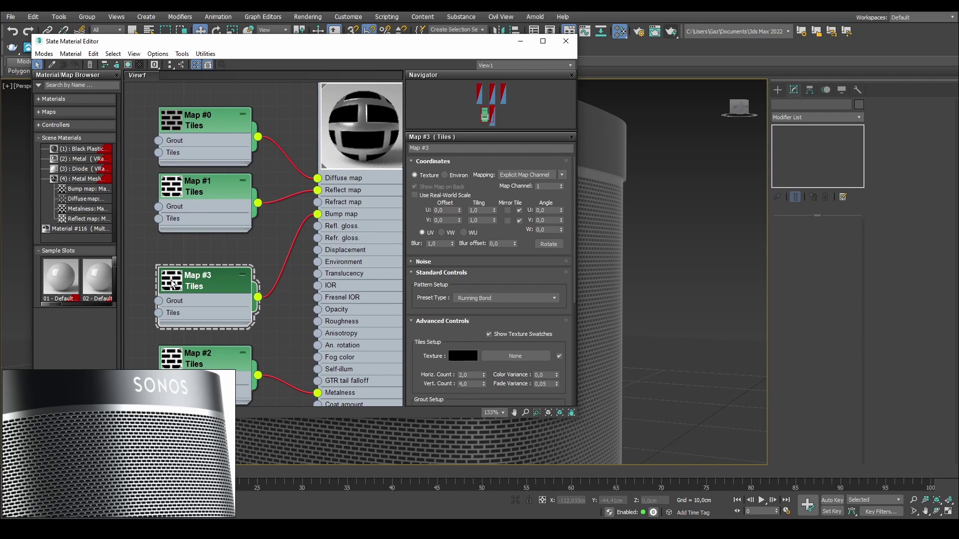
# Check the bump Tiles map in an enlarged node preview, then shrink the preview back.
pyautogui.doubleClick(184, 282)
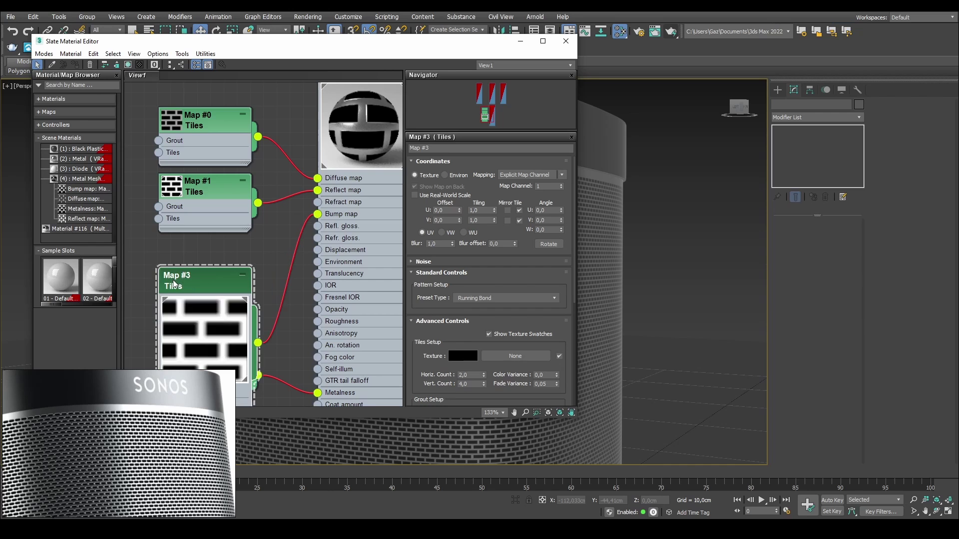
pyautogui.doubleClick(215, 283)
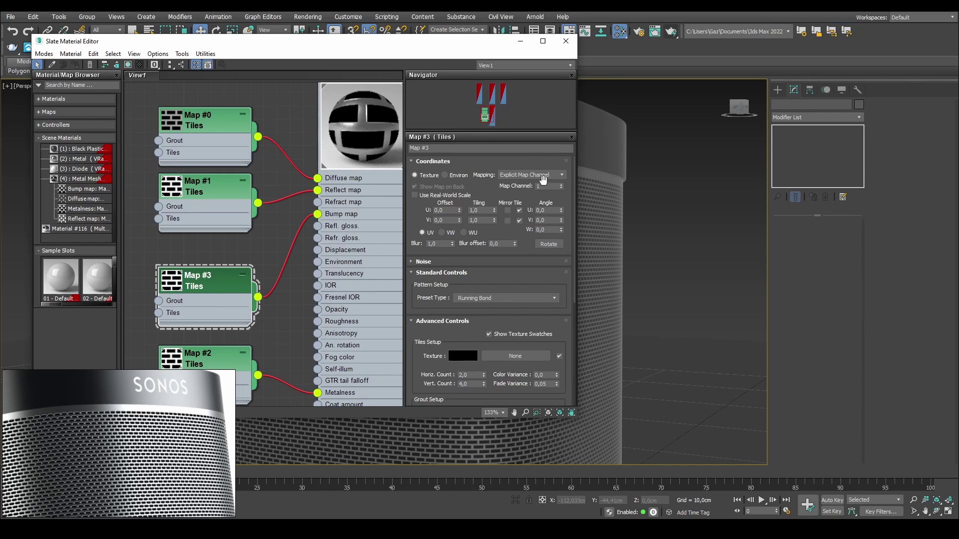
pyautogui.moveTo(358, 128); pyautogui.dragTo(356, 172, button='middle')
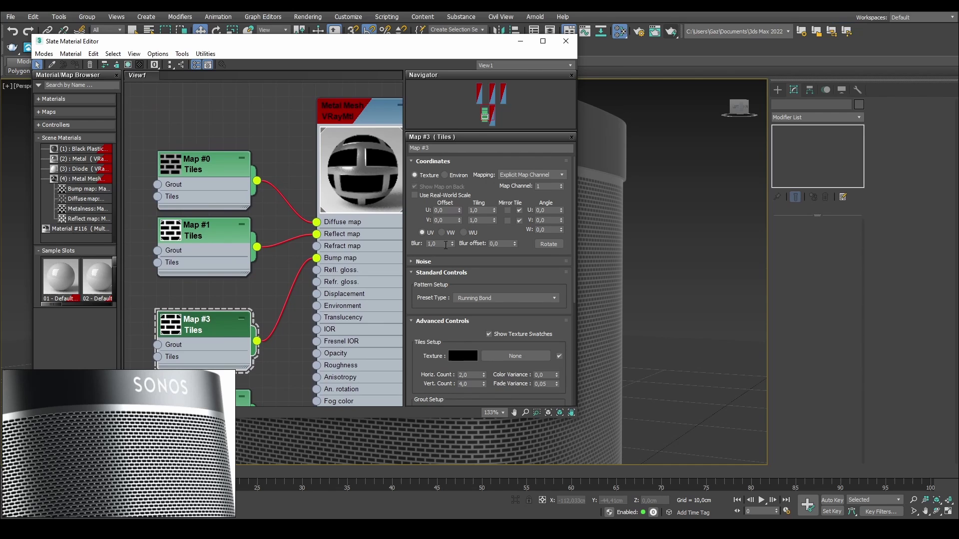
# Render the view, inspect the bumped mesh below the speaker's top band close up, and cancel the render.
pyautogui.click(672, 33)
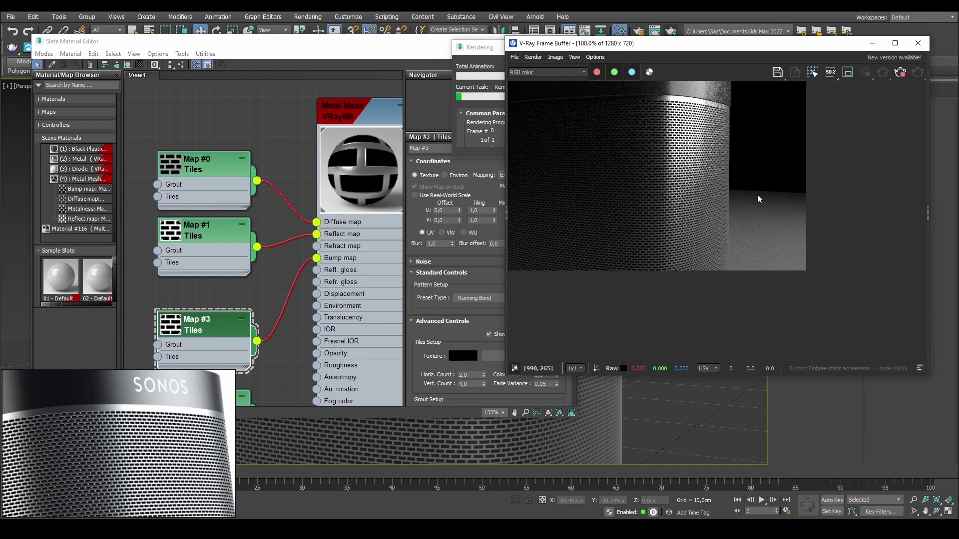
pyautogui.scroll(1, 832, 163)
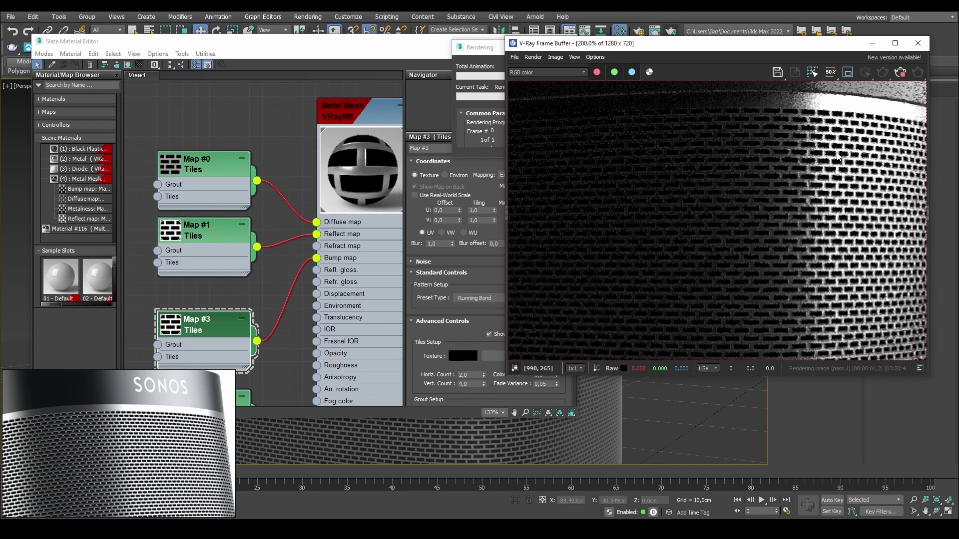
pyautogui.moveTo(833, 127); pyautogui.dragTo(705, 129, button='middle')
pyautogui.moveTo(574, 109); pyautogui.dragTo(611, 108, button='middle')
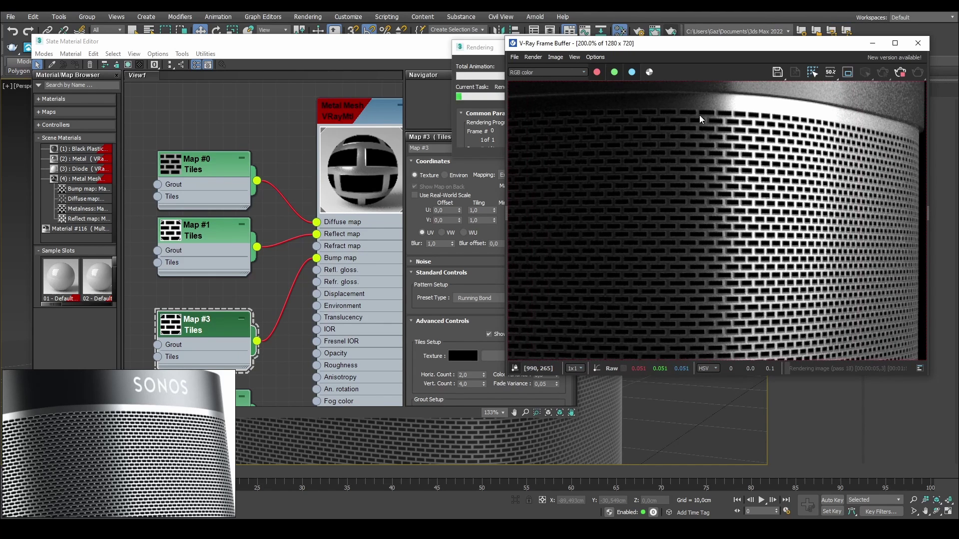
pyautogui.moveTo(803, 167); pyautogui.dragTo(682, 166, button='middle')
pyautogui.click(917, 43)
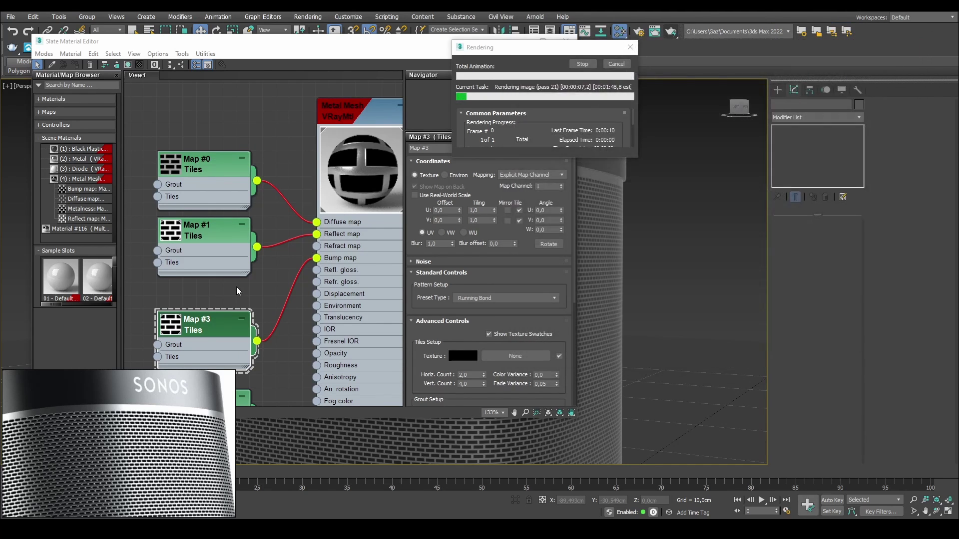
pyautogui.click(616, 64)
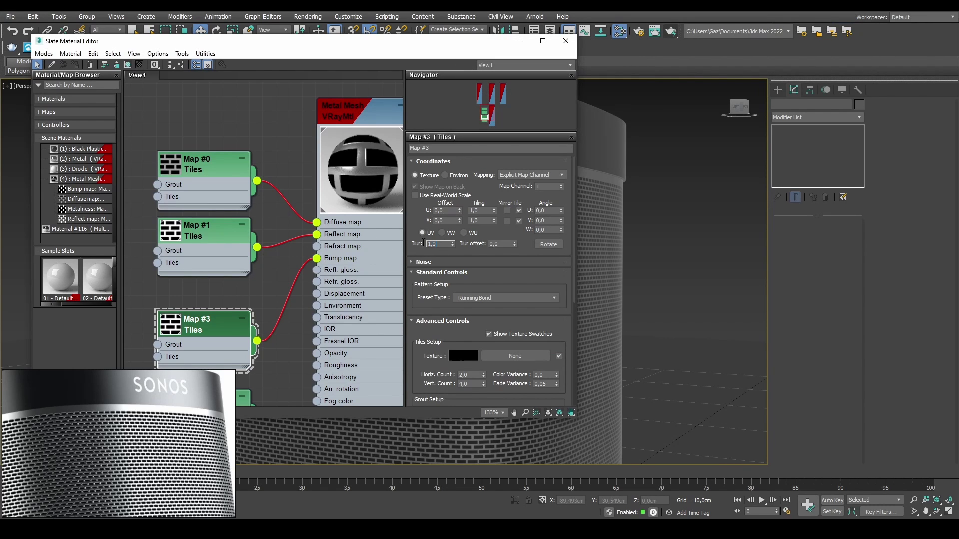
# Move the bump Tiles node closer to the reflection Tiles node and set its Blur to 2.0.
pyautogui.moveTo(232, 308); pyautogui.dragTo(257, 276, button='middle')
pyautogui.moveTo(242, 300); pyautogui.dragTo(242, 287)
pyautogui.moveTo(441, 244); pyautogui.dragTo(256, 245)
pyautogui.write('2')
pyautogui.press('Tab')
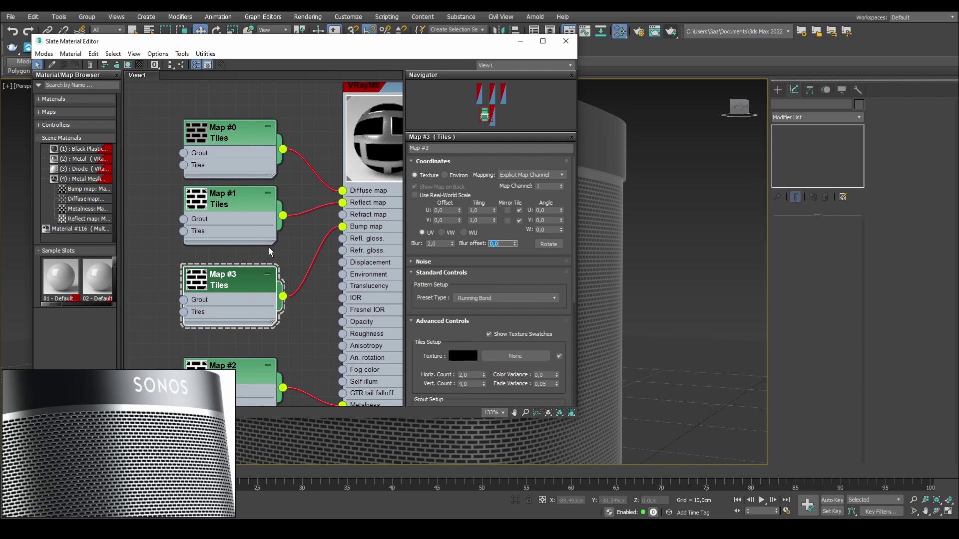
pyautogui.moveTo(295, 226)
pyautogui.mouseDown(button='middle')
pyautogui.moveTo(215, 261)
pyautogui.moveTo(295, 218)
pyautogui.moveTo(288, 227)
pyautogui.mouseUp(button='middle')
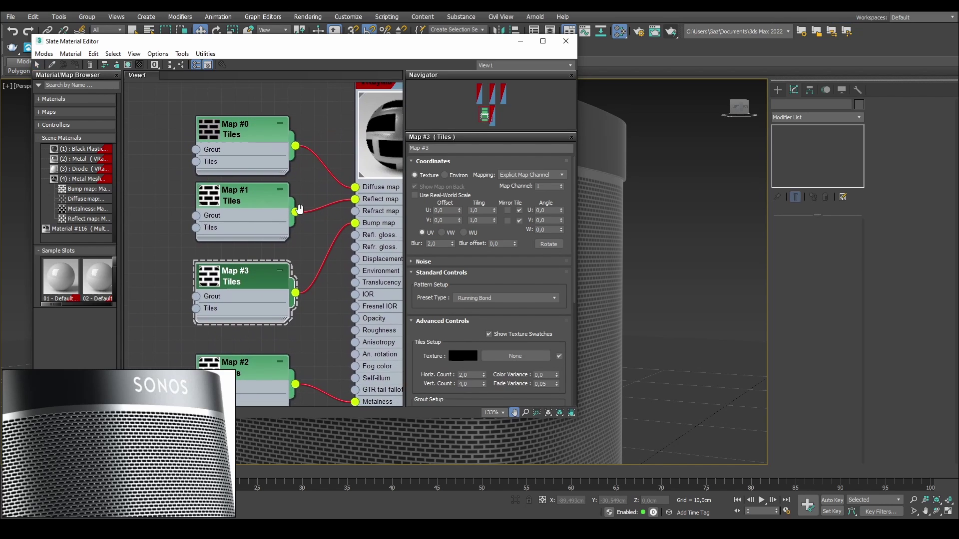
# Try a stronger Blur of about 12.89 on the bump Tiles map with its preview enlarged, then restore it to 2.0.
pyautogui.doubleClick(205, 277)
pyautogui.moveTo(242, 335); pyautogui.dragTo(271, 255, button='middle')
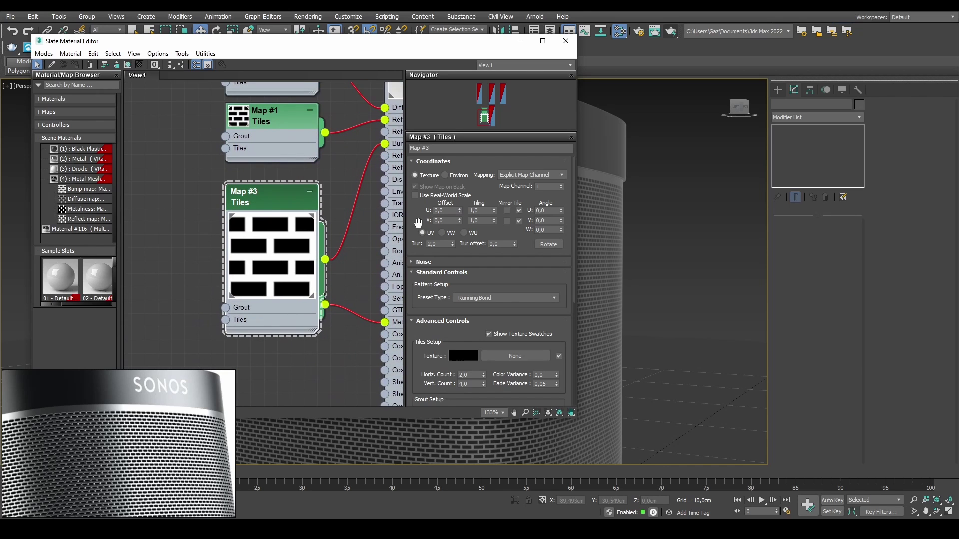
pyautogui.moveTo(452, 243); pyautogui.dragTo(449, 205)
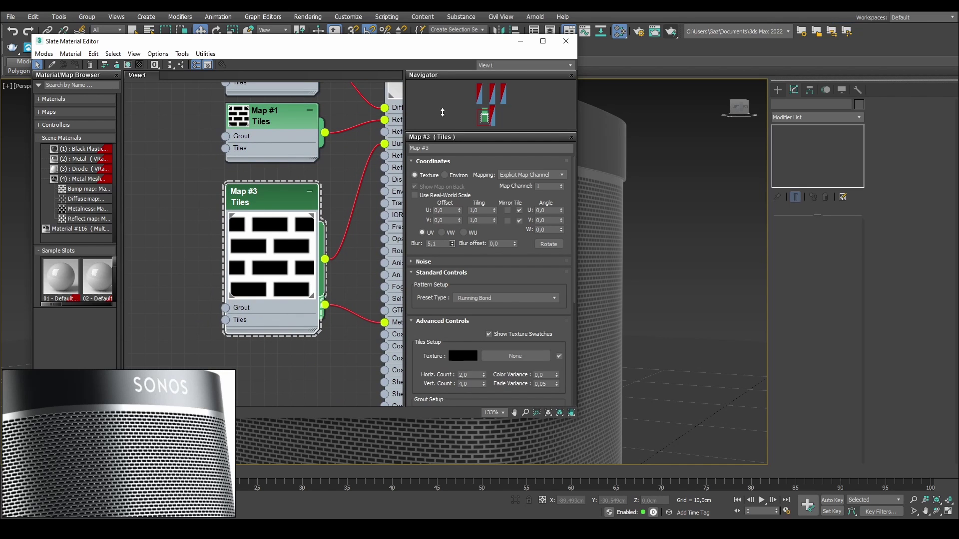
pyautogui.moveTo(442, 113); pyautogui.dragTo(436, 140)
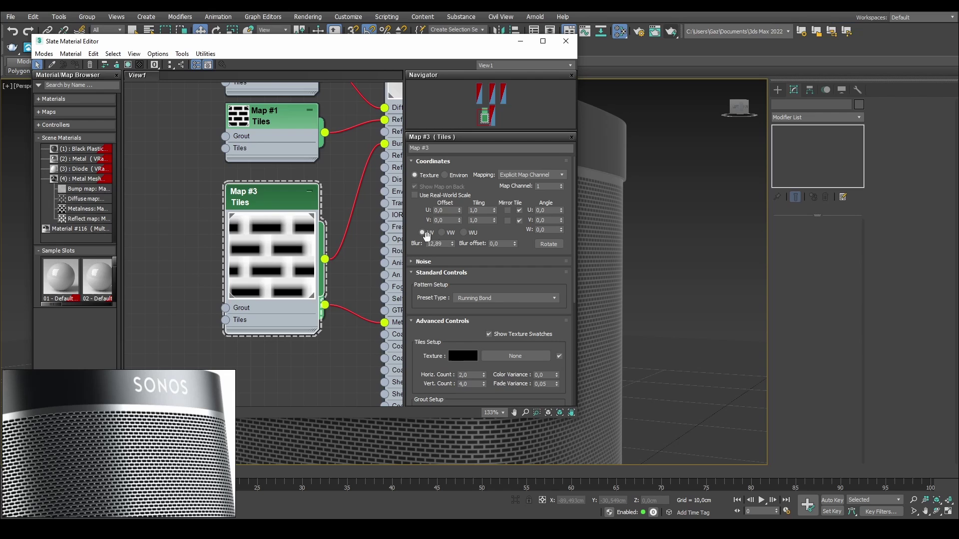
pyautogui.doubleClick(435, 243)
pyautogui.write('2')
pyautogui.press('Tab')
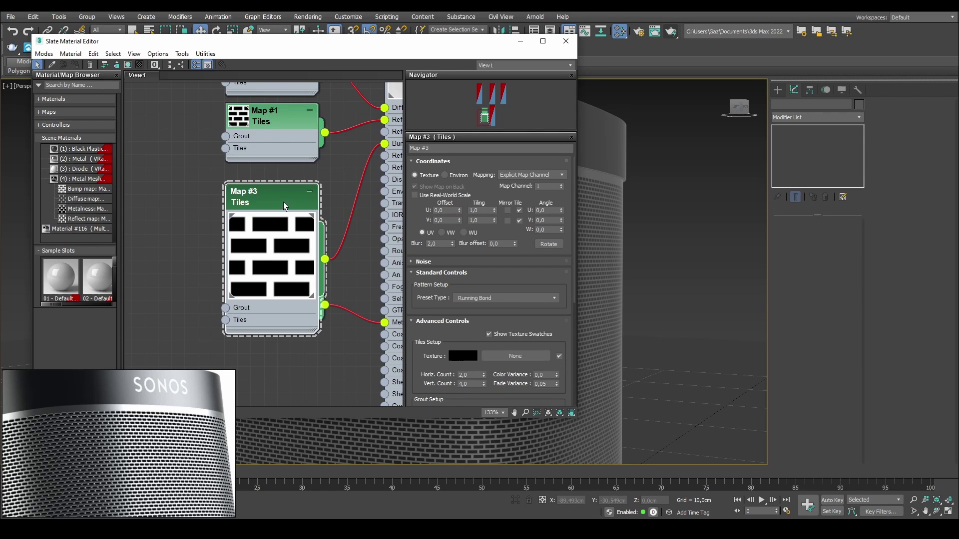
# Collapse the bump Tiles node, shrink its preview and move it slightly lower between the reflection and metalness nodes.
pyautogui.click(310, 192)
pyautogui.doubleClick(290, 220)
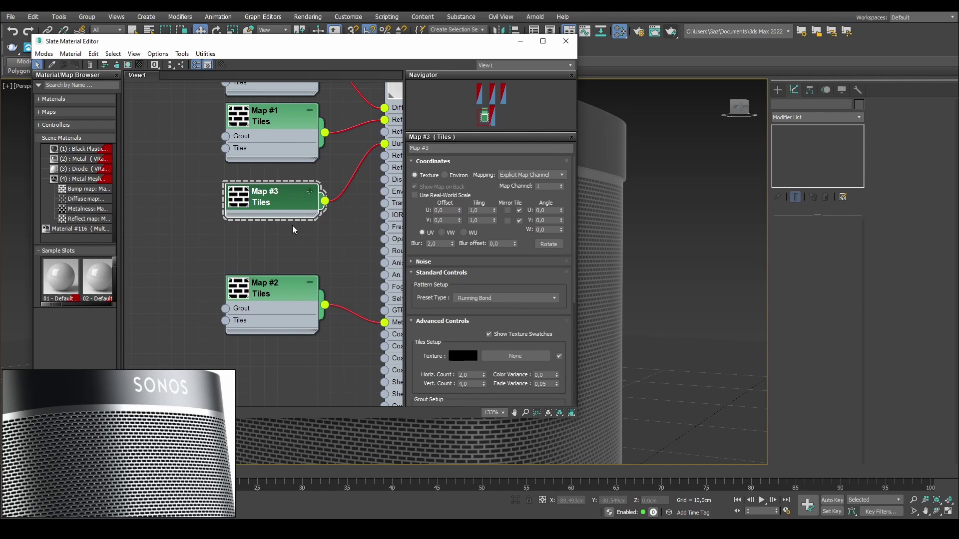
pyautogui.moveTo(278, 192); pyautogui.dragTo(280, 204)
# Reopen the V-Ray Frame Buffer and run an interactive render to examine the mesh with its blurred bump up close.
pyautogui.rightClick(667, 202)
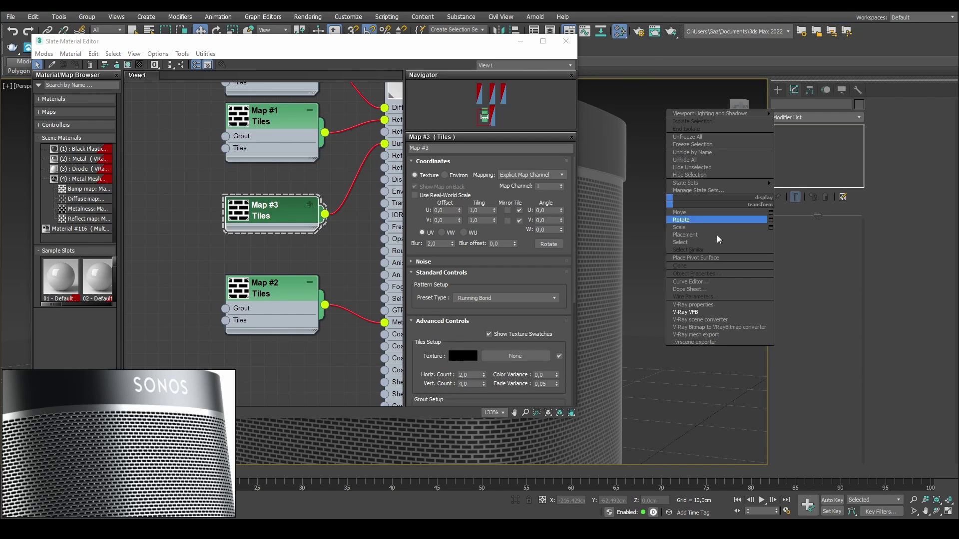
pyautogui.click(706, 312)
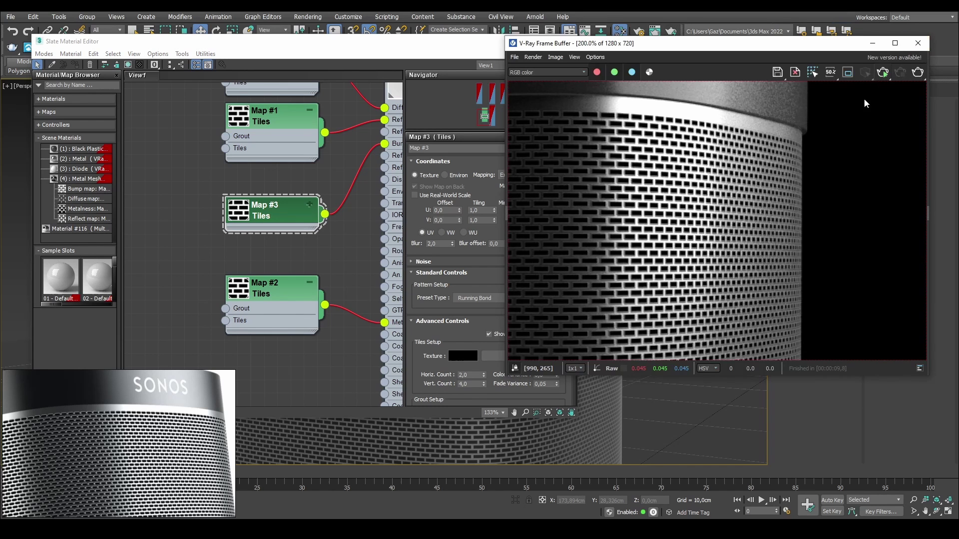
pyautogui.click(882, 71)
pyautogui.scroll(1, 715, 160)
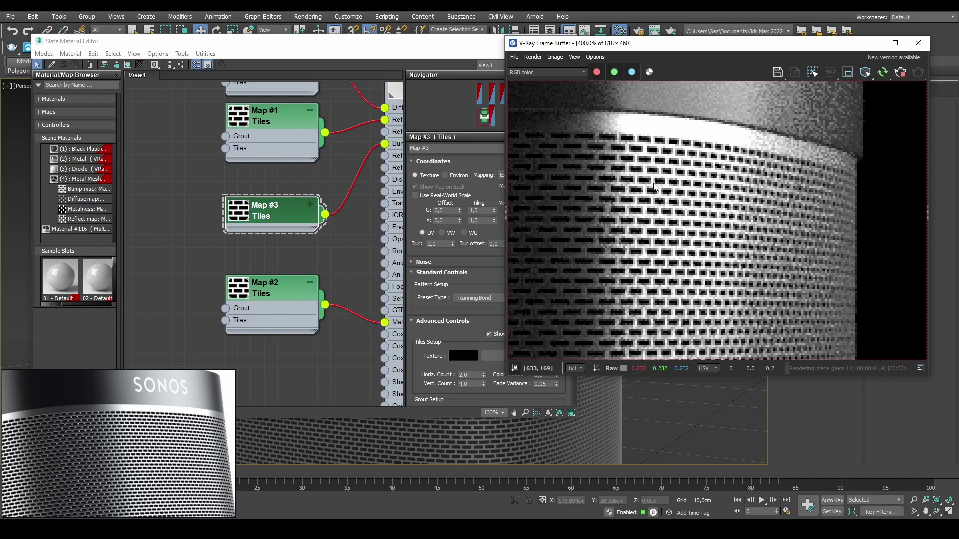
pyautogui.scroll(-1, 655, 187)
pyautogui.moveTo(716, 422); pyautogui.dragTo(656, 461, button='middle')
pyautogui.scroll(3, 713, 421)
pyautogui.scroll(-2, 699, 431)
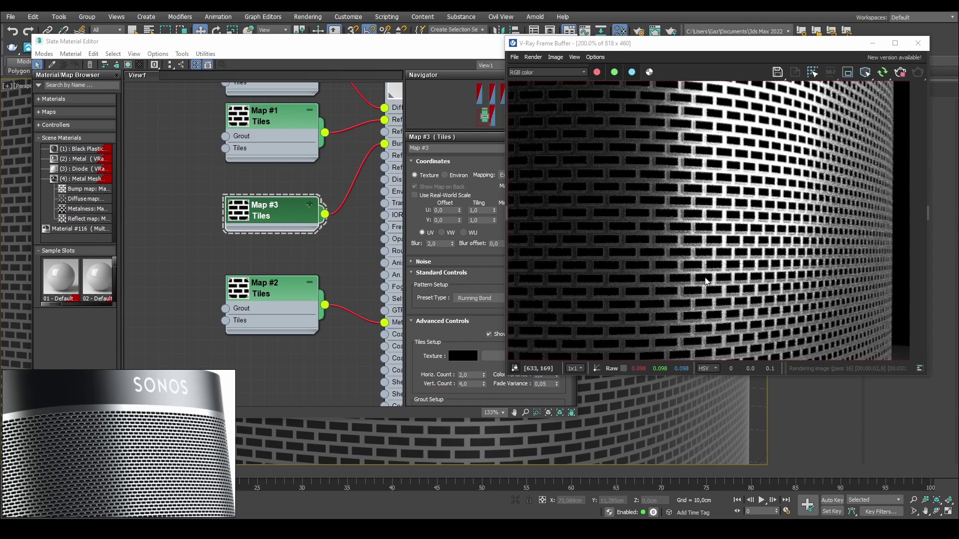
# Try a grout gap of 4.2 on the bump Tiles map, check it in the render, and restore it to 4.0.
pyautogui.scroll(-3, 687, 387)
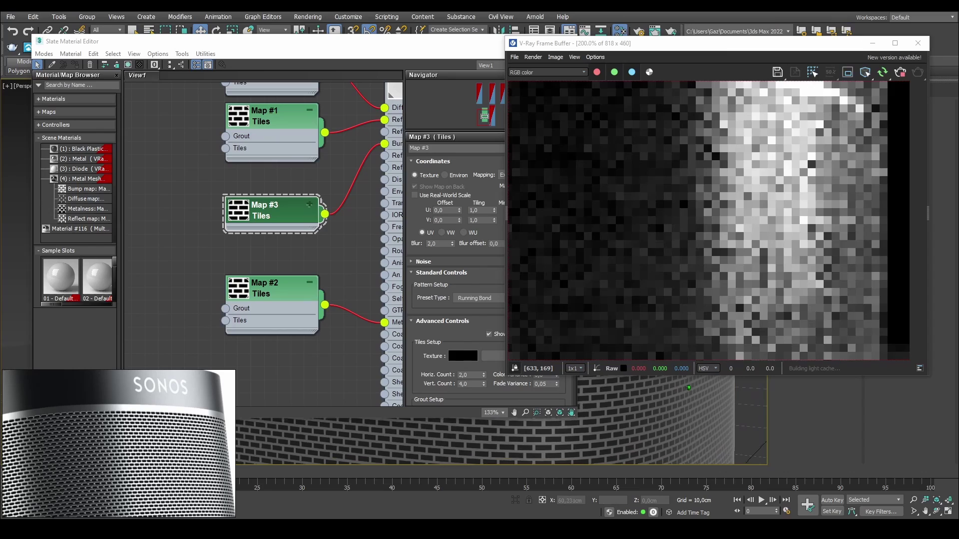
pyautogui.click(272, 212)
pyautogui.moveTo(440, 330); pyautogui.dragTo(440, 210)
pyautogui.click(470, 308)
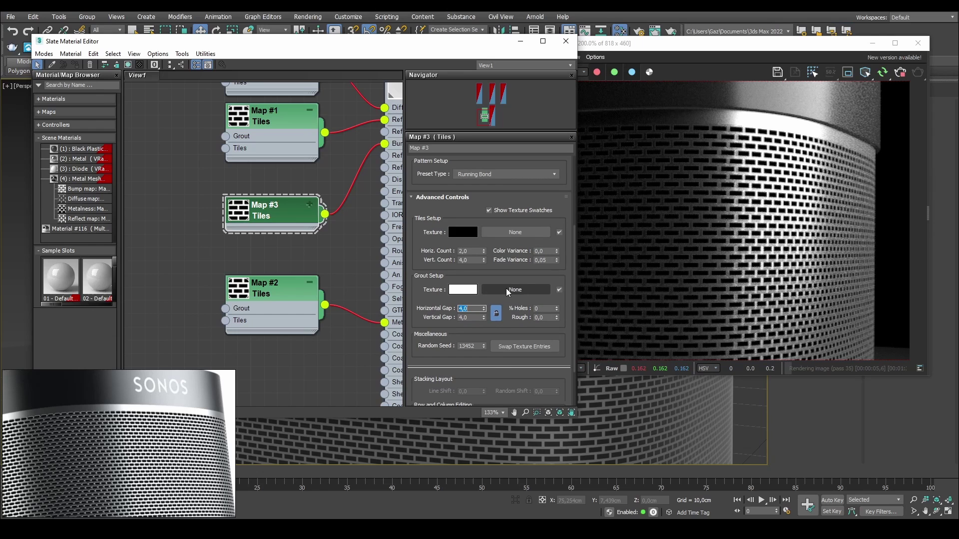
pyautogui.write('3.')
pyautogui.press('Return')
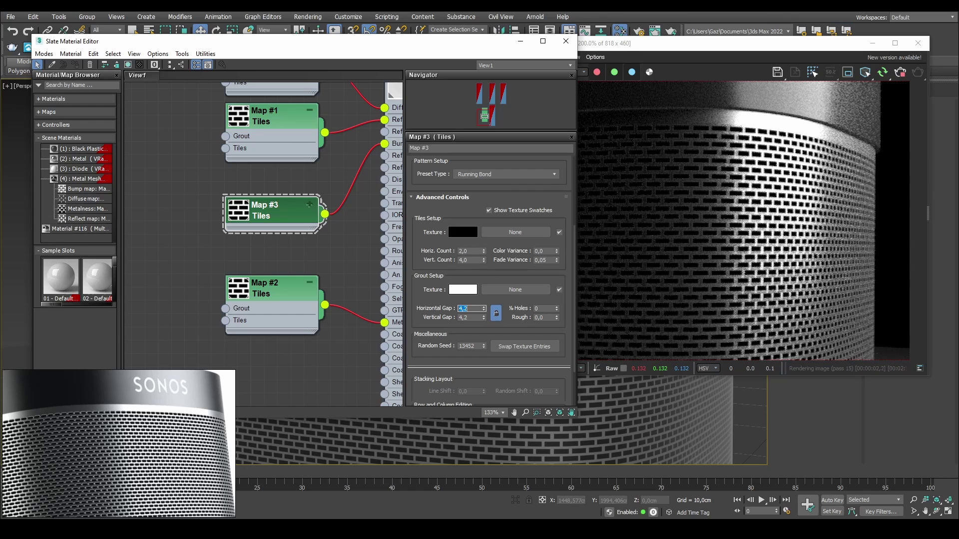
pyautogui.click(830, 183)
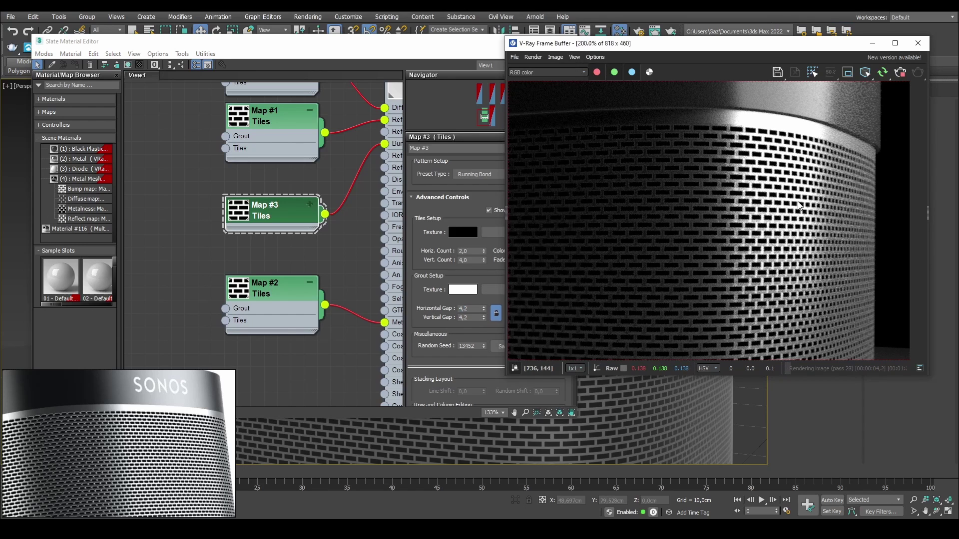
pyautogui.scroll(1, 742, 223)
pyautogui.scroll(-1, 743, 195)
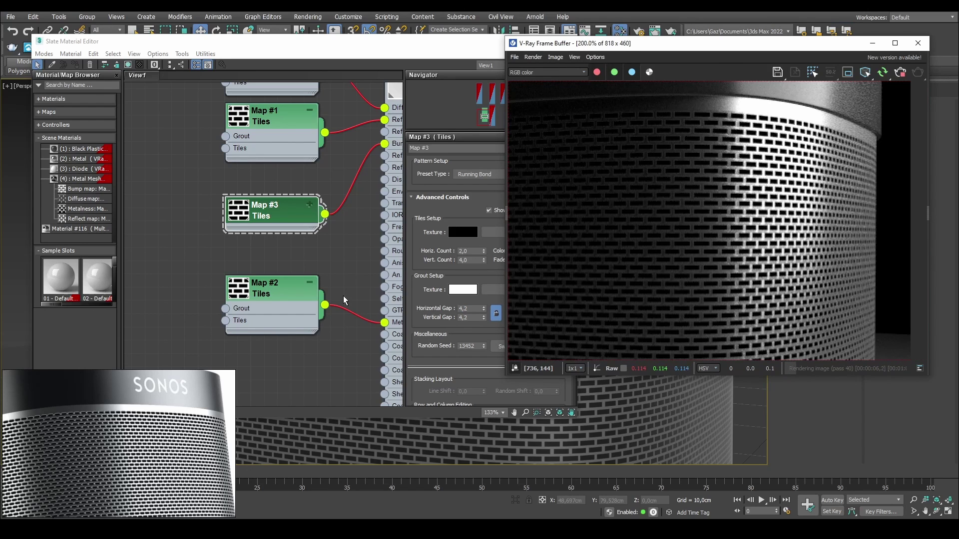
pyautogui.click(470, 308)
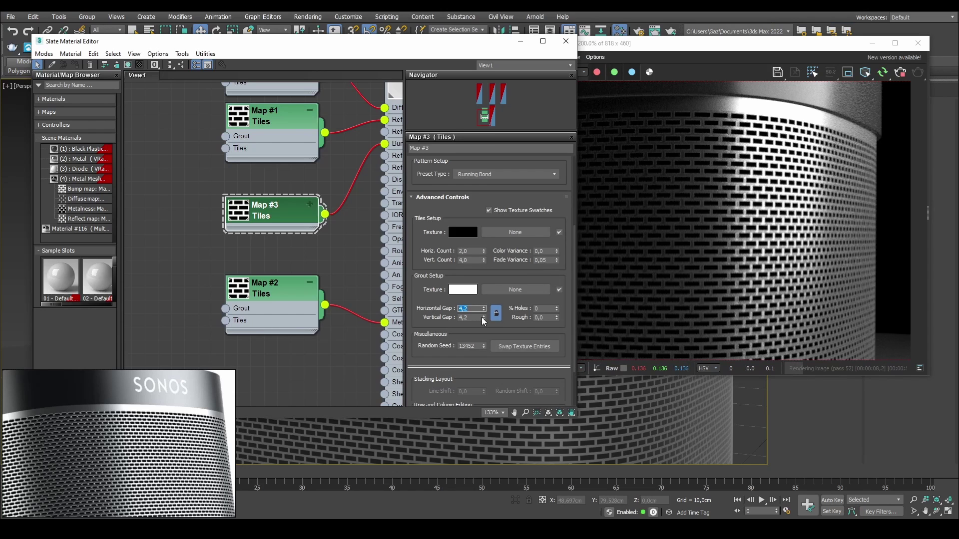
pyautogui.click(484, 320)
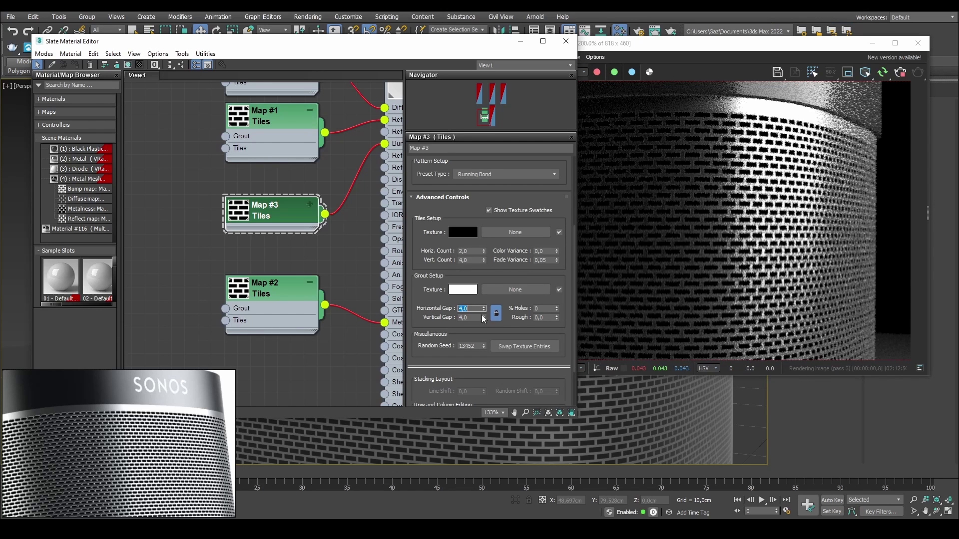
# Try a bump map amount of 100 on the Metal Mesh material and check the mesh in the interactive render.
pyautogui.moveTo(284, 124); pyautogui.dragTo(277, 147, button='middle')
pyautogui.moveTo(301, 228); pyautogui.dragTo(205, 245, button='middle')
pyautogui.scroll(-1, 270, 165)
pyautogui.moveTo(278, 154); pyautogui.dragTo(288, 219, button='middle')
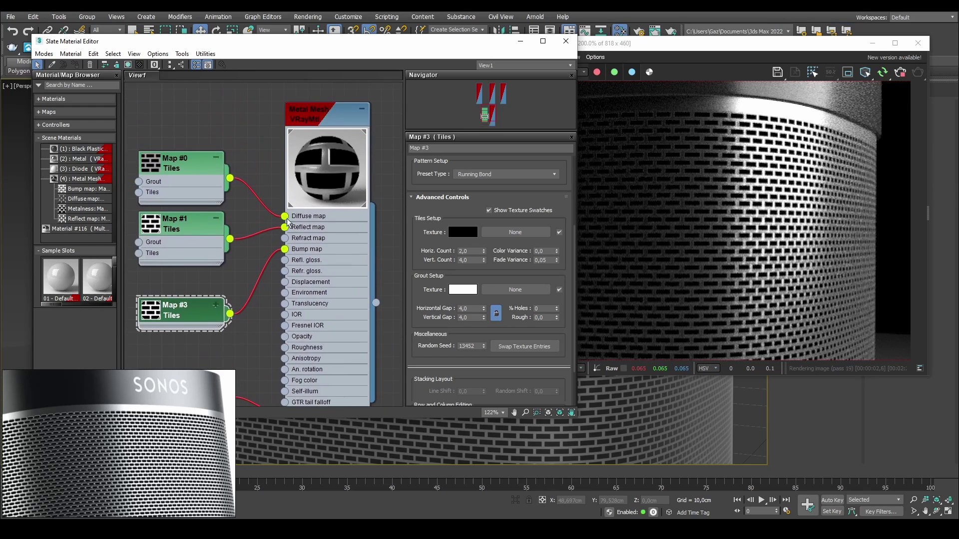
pyautogui.doubleClick(324, 114)
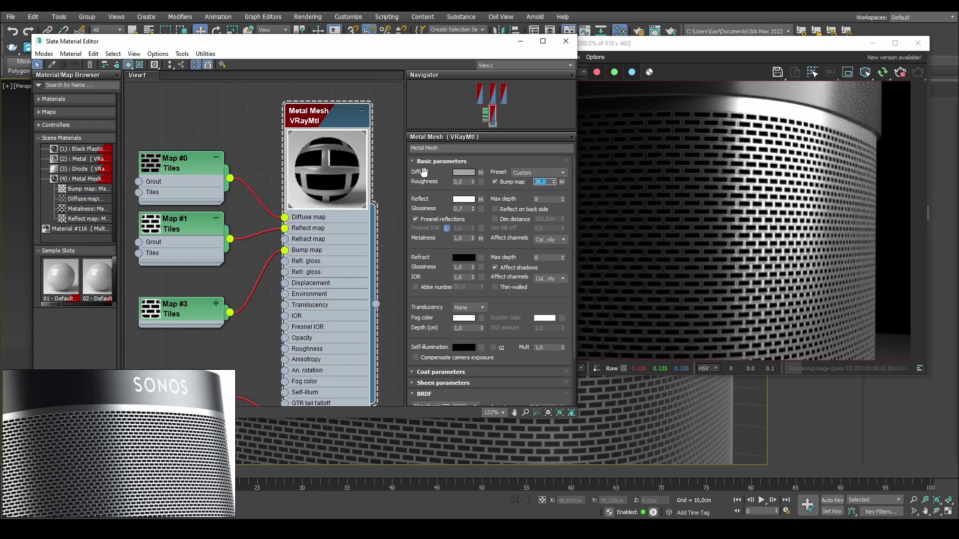
pyautogui.write('1')
pyautogui.press('Return')
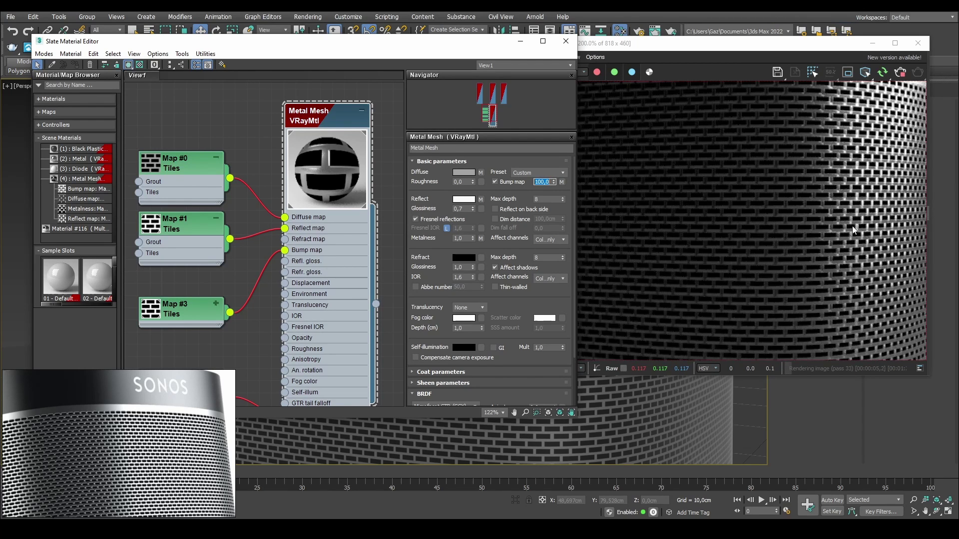
pyautogui.click(754, 204)
# Set the Metal Mesh material's bump map amount to 50 and examine the perforations in the interactive render.
pyautogui.click(490, 157)
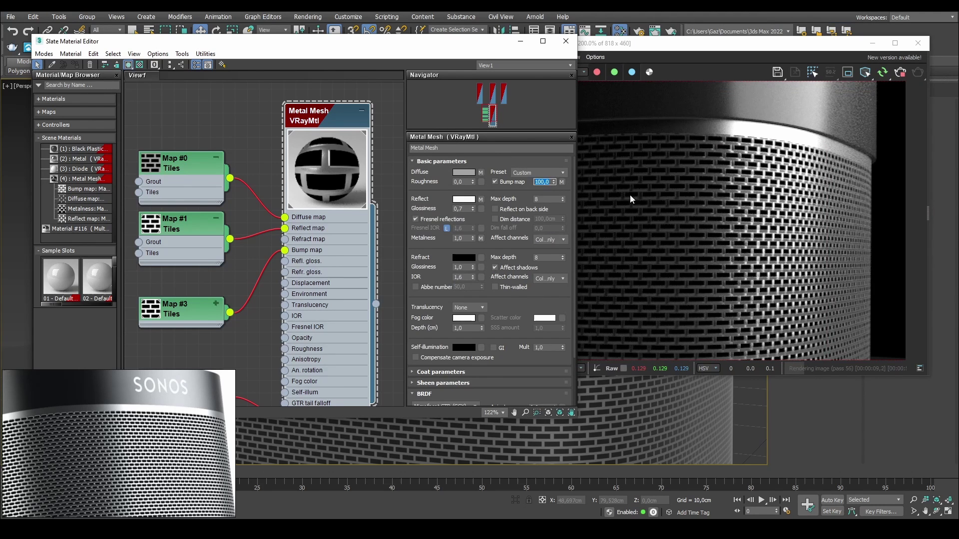
pyautogui.write('50')
pyautogui.press('Return')
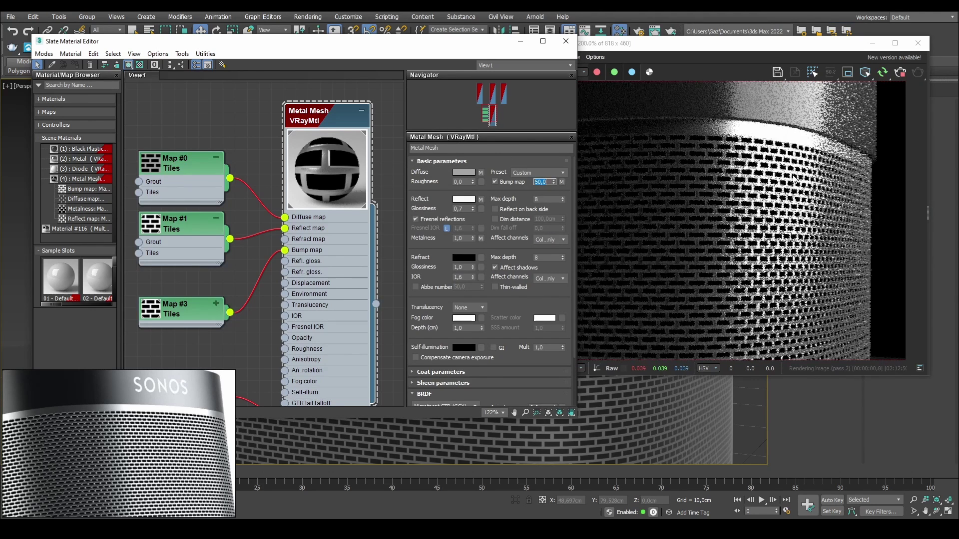
pyautogui.scroll(-1, 805, 181)
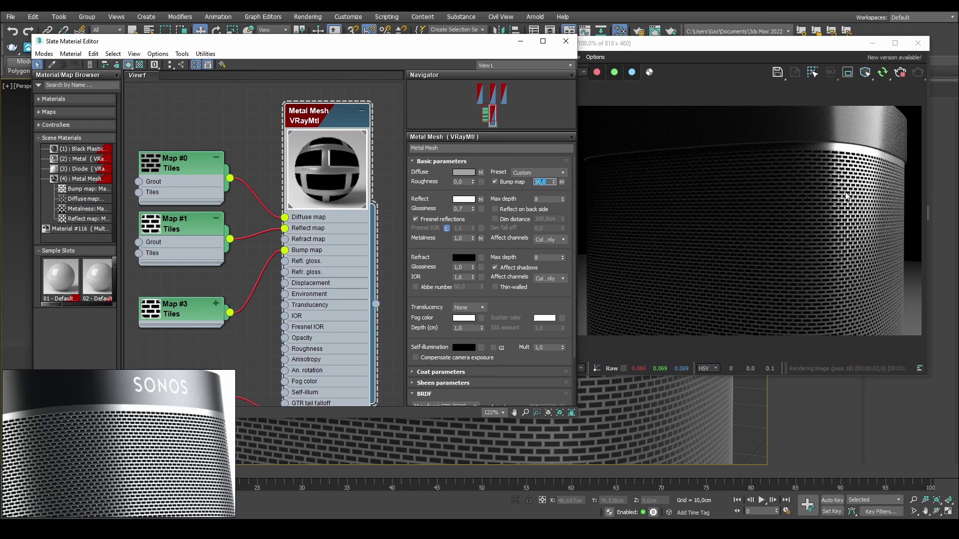
pyautogui.scroll(1, 842, 191)
pyautogui.moveTo(812, 197); pyautogui.dragTo(750, 212, button='middle')
pyautogui.scroll(-1, 749, 203)
pyautogui.scroll(1, 855, 215)
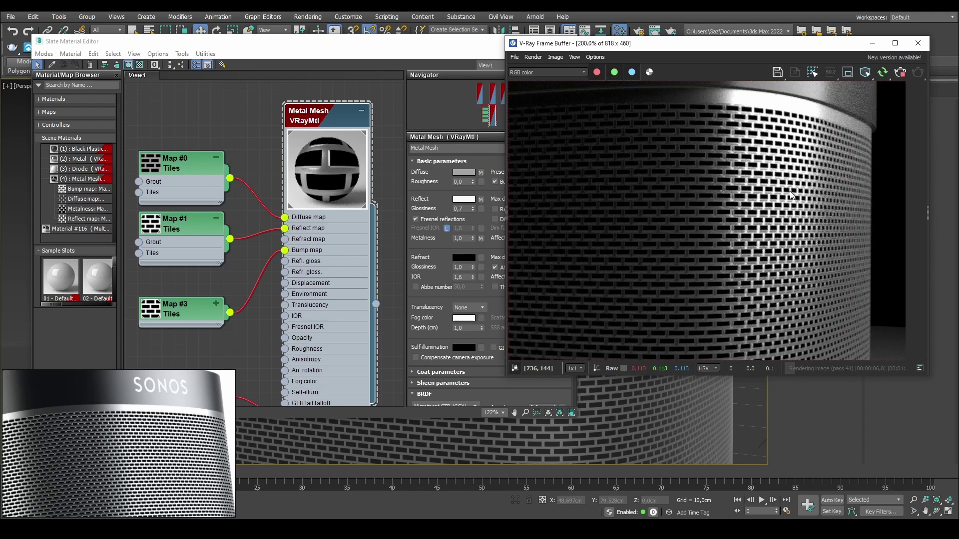
# Close the V-Ray Frame Buffer and inspect the textured speaker in the perspective viewport.
pyautogui.click(918, 43)
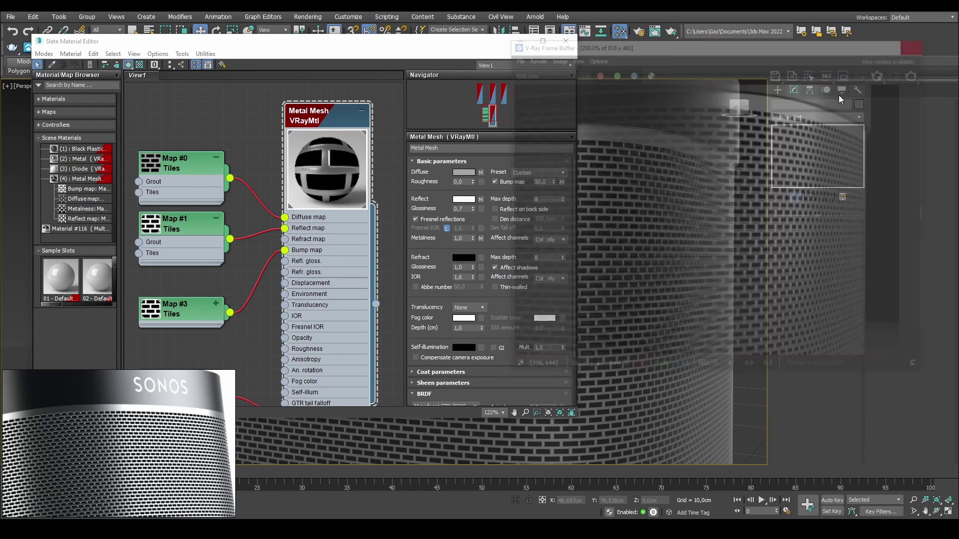
pyautogui.scroll(-4, 647, 204)
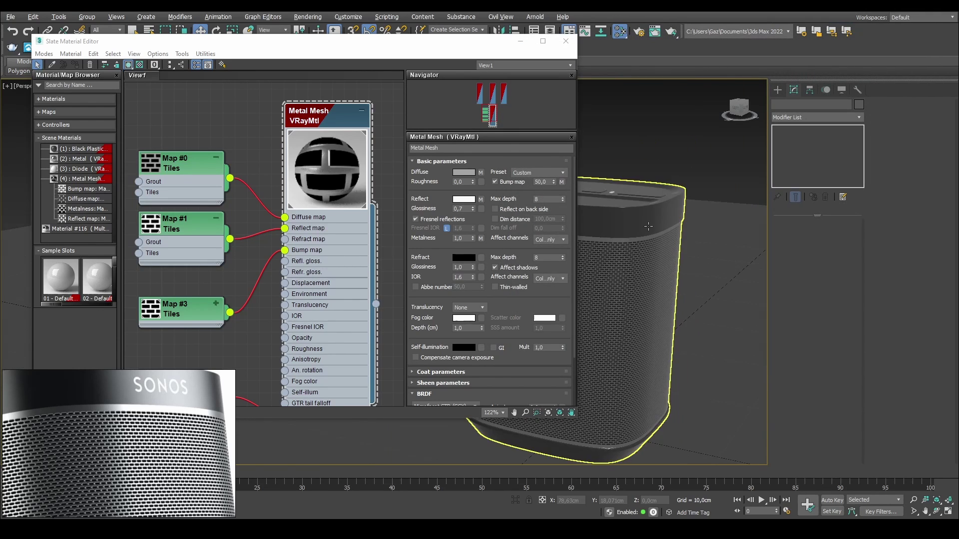
pyautogui.keyDown('alt'); pyautogui.moveTo(647, 204); pyautogui.dragTo(641, 229, button='middle'); pyautogui.keyUp('alt')
pyautogui.scroll(3, 631, 227)
# Open the parameters of the Tiles map feeding the Metal Mesh diffuse slot to check its map channel.
pyautogui.moveTo(375, 46); pyautogui.dragTo(378, 44)
pyautogui.scroll(-4, 266, 237)
pyautogui.moveTo(242, 291)
pyautogui.mouseDown(button='middle')
pyautogui.moveTo(266, 238)
pyautogui.moveTo(237, 297)
pyautogui.mouseUp(button='middle')
pyautogui.moveTo(160, 183); pyautogui.dragTo(174, 207)
pyautogui.moveTo(167, 189); pyautogui.dragTo(213, 157, button='middle')
pyautogui.moveTo(173, 168); pyautogui.dragTo(250, 329)
pyautogui.click(211, 190)
pyautogui.doubleClick(240, 190)
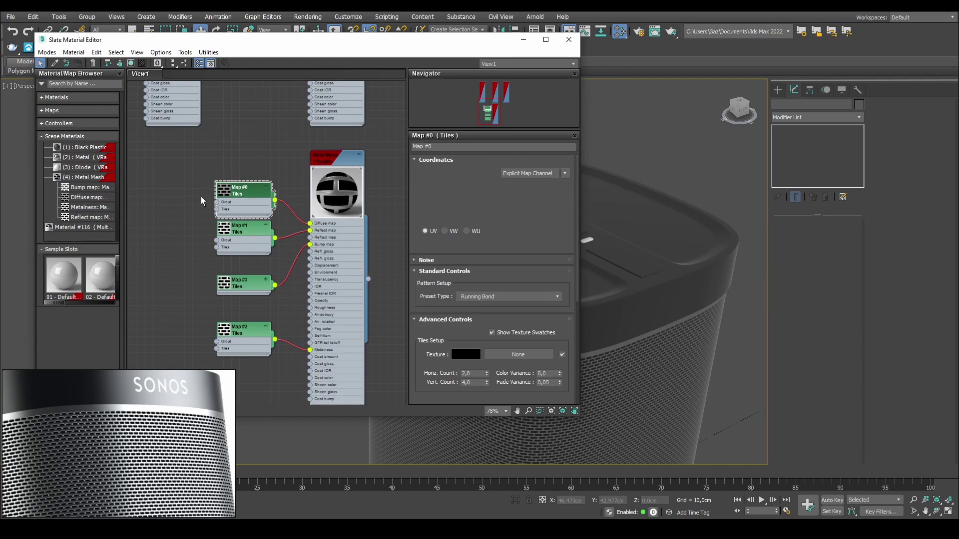
pyautogui.moveTo(239, 206); pyautogui.dragTo(264, 178, button='middle')
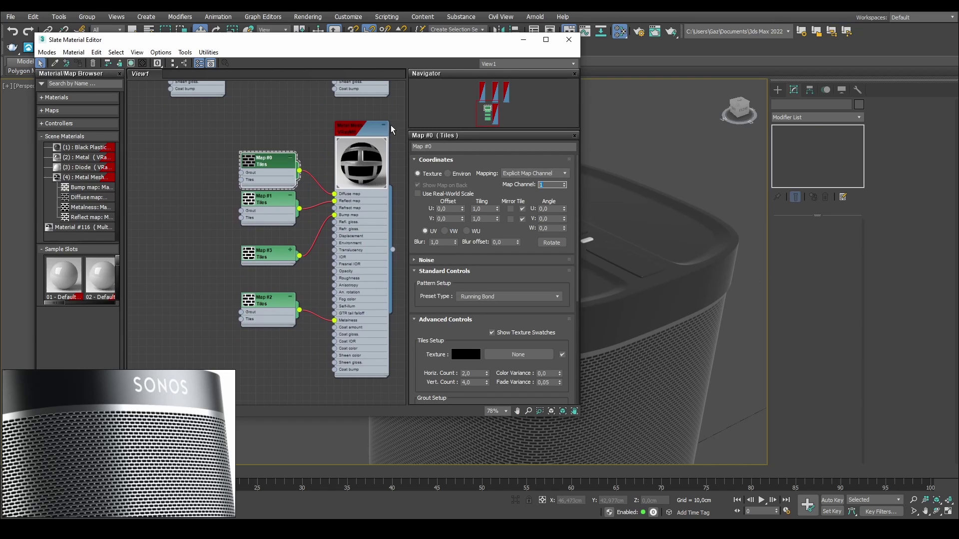
# Select the speaker and its UVW Map modifier to compare its mapping channel with the Tiles map.
pyautogui.click(686, 225)
pyautogui.click(788, 130)
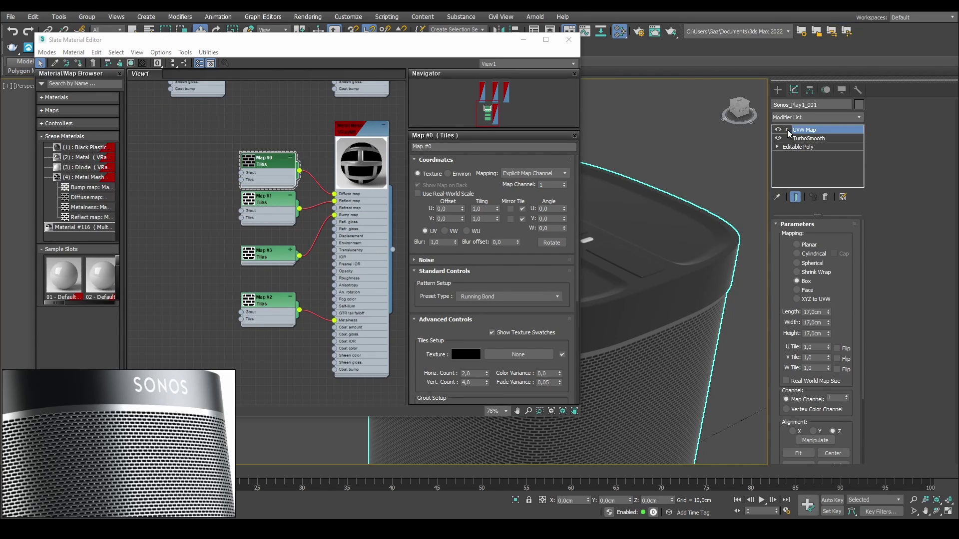
pyautogui.moveTo(283, 162); pyautogui.dragTo(231, 133, button='middle')
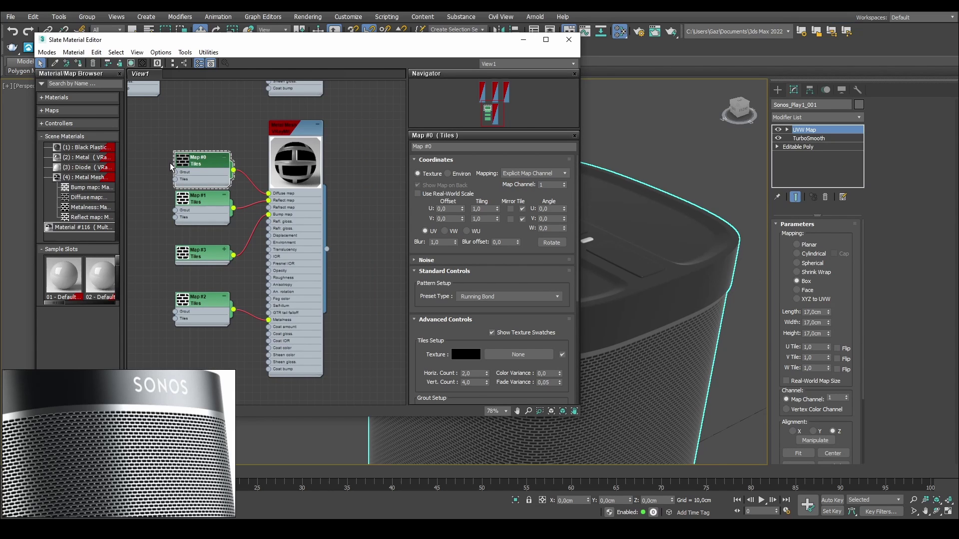
pyautogui.moveTo(349, 166); pyautogui.dragTo(280, 179, button='middle')
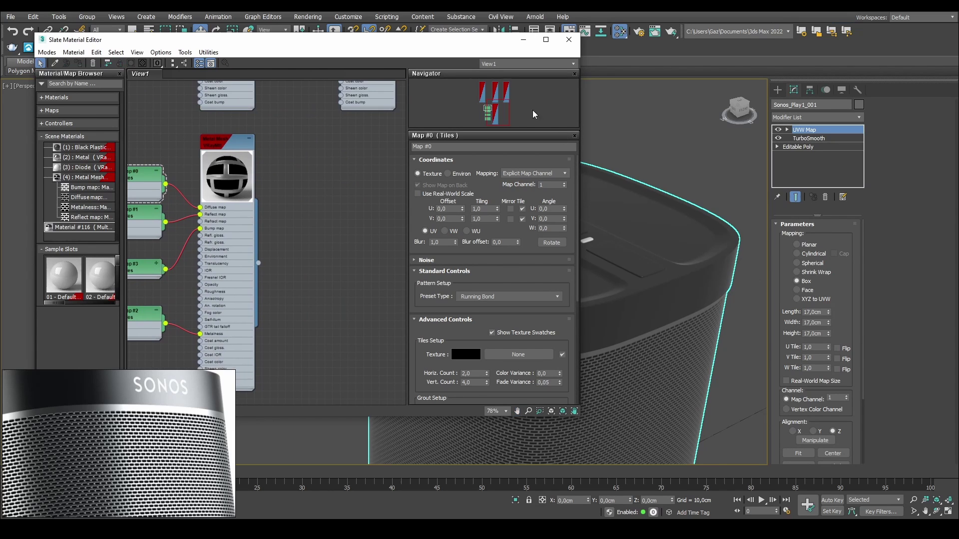
# Move the Slate Material Editor off the speaker and inspect the model's top, rim and mesh in the viewport.
pyautogui.moveTo(452, 42); pyautogui.dragTo(292, 63)
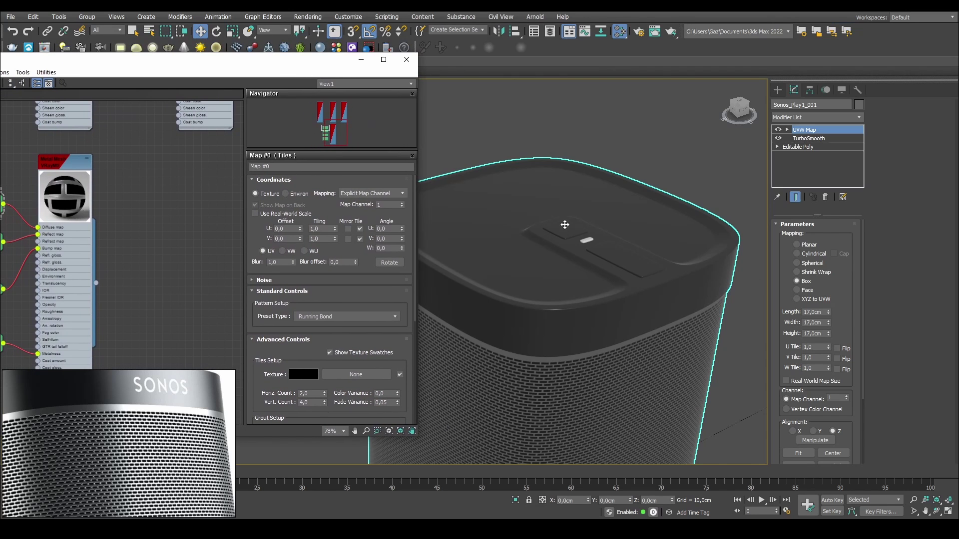
pyautogui.keyDown('alt'); pyautogui.moveTo(557, 225); pyautogui.dragTo(569, 267, button='middle'); pyautogui.keyUp('alt')
pyautogui.scroll(3, 555, 260)
pyautogui.moveTo(610, 324); pyautogui.dragTo(574, 220, button='middle')
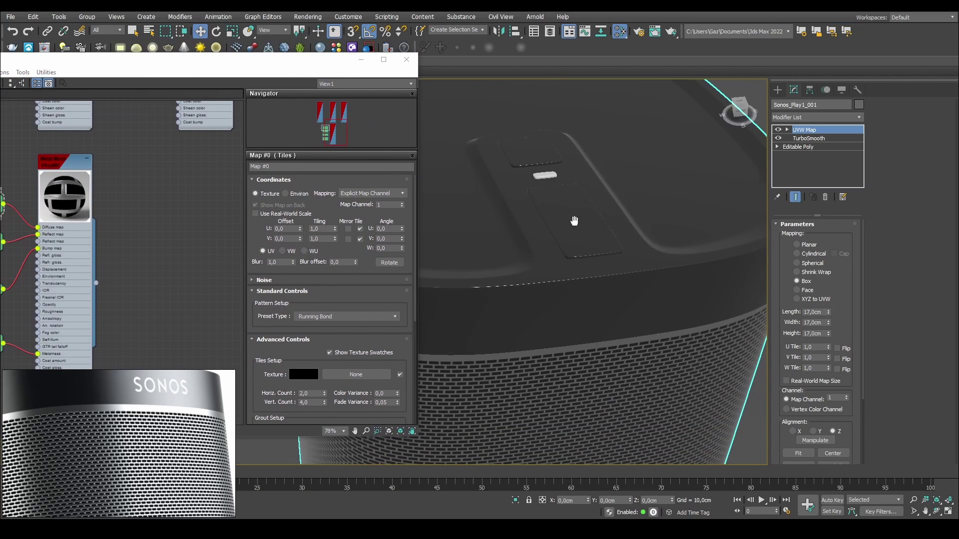
pyautogui.keyDown('alt'); pyautogui.moveTo(561, 306); pyautogui.dragTo(561, 259, button='middle'); pyautogui.keyUp('alt')
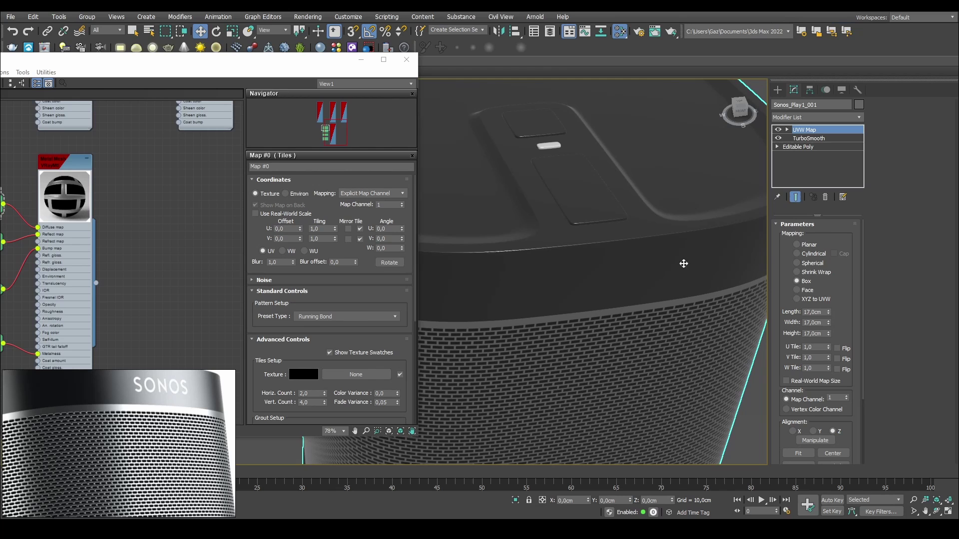
pyautogui.press('z')
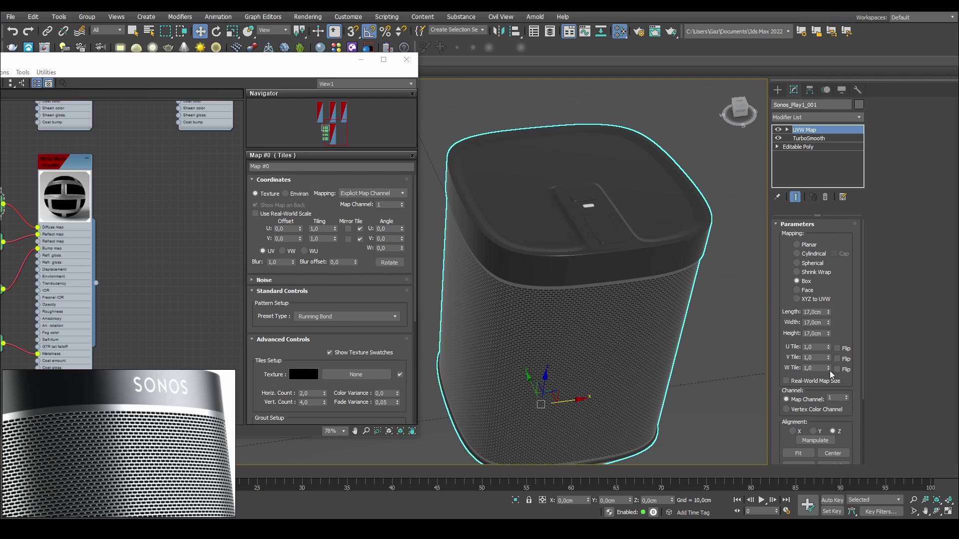
# Shift the Slate Material Editor partly back into view and review the speaker's material nodes and the Metal Mesh tree.
pyautogui.moveTo(128, 114); pyautogui.dragTo(175, 192, button='middle')
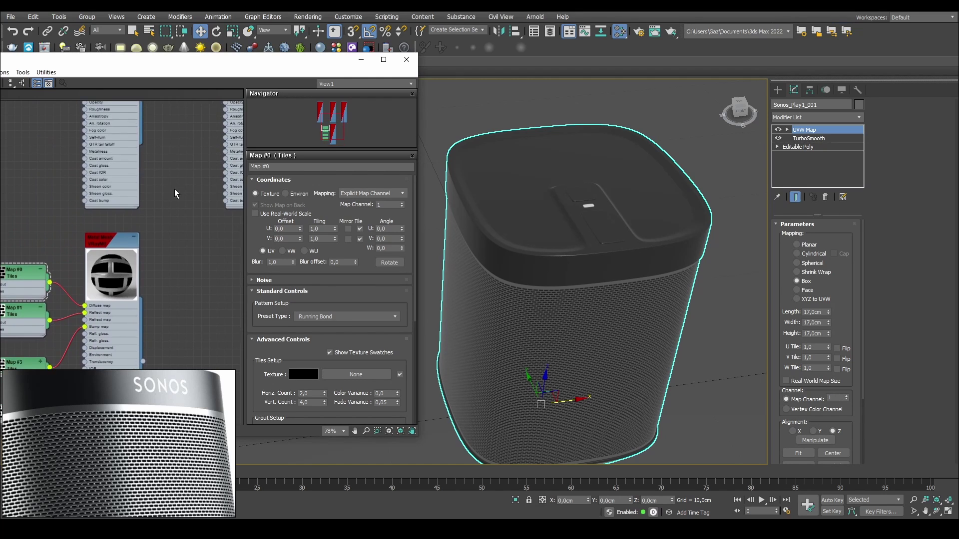
pyautogui.moveTo(205, 111); pyautogui.dragTo(129, 302, button='middle')
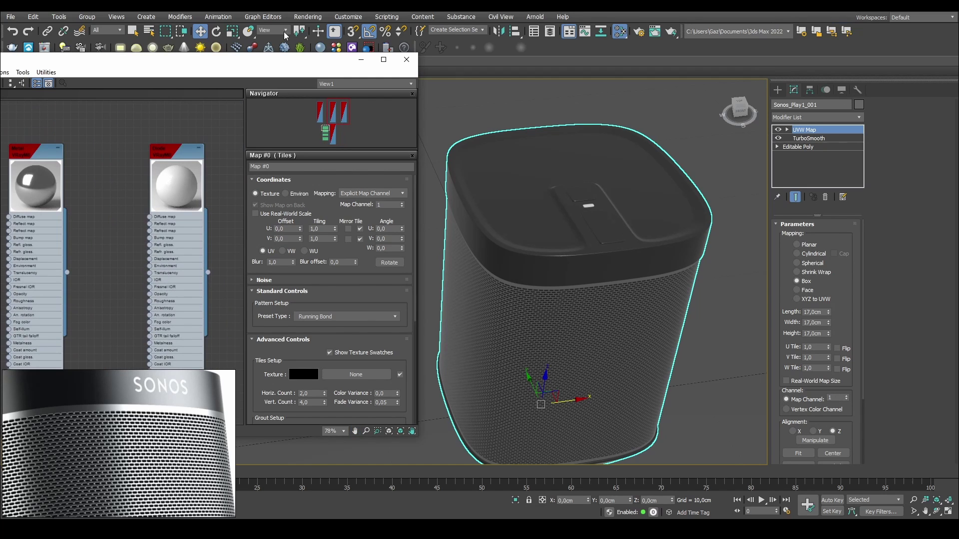
pyautogui.moveTo(250, 61); pyautogui.dragTo(346, 51)
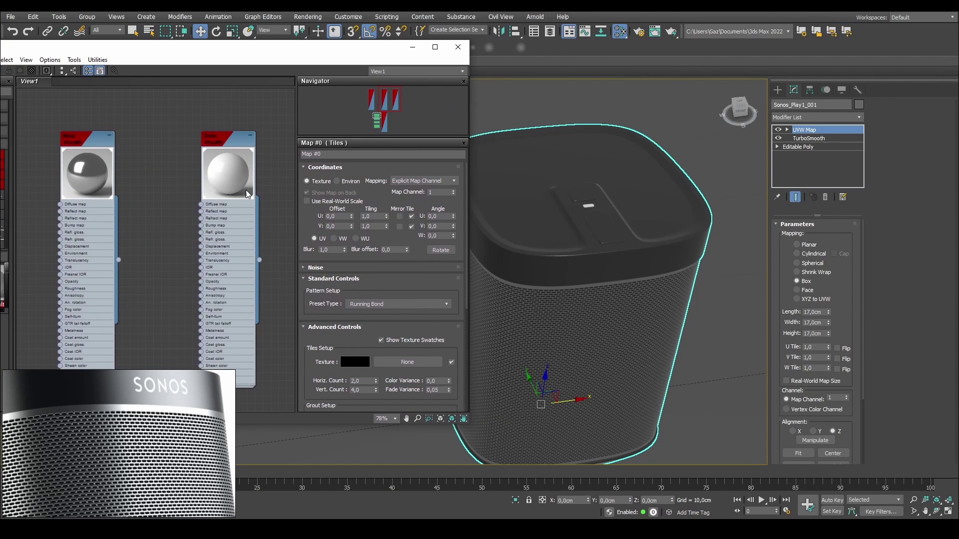
pyautogui.scroll(-5, 205, 239)
pyautogui.moveTo(205, 239); pyautogui.dragTo(228, 164, button='middle')
pyautogui.scroll(3, 188, 244)
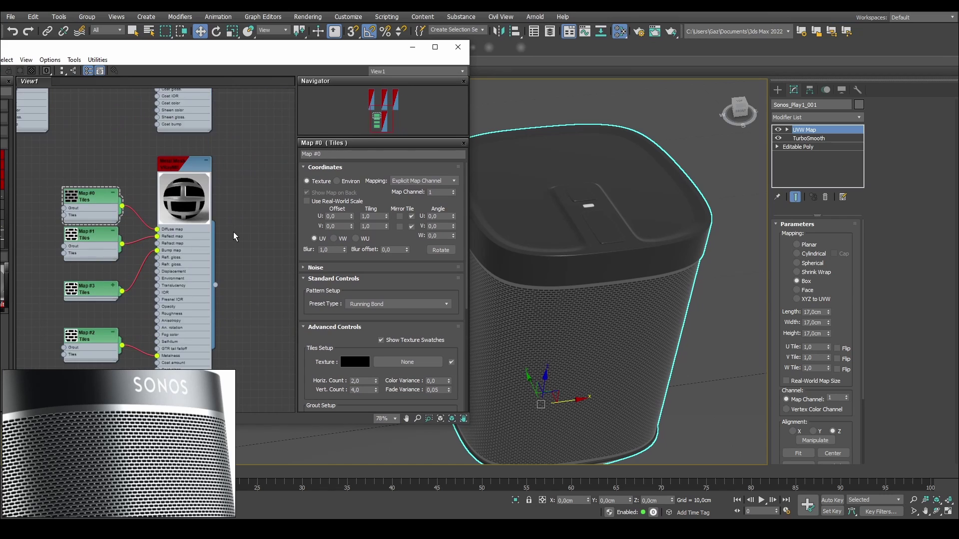
pyautogui.moveTo(233, 232); pyautogui.dragTo(241, 158, button='middle')
pyautogui.scroll(-2, 236, 302)
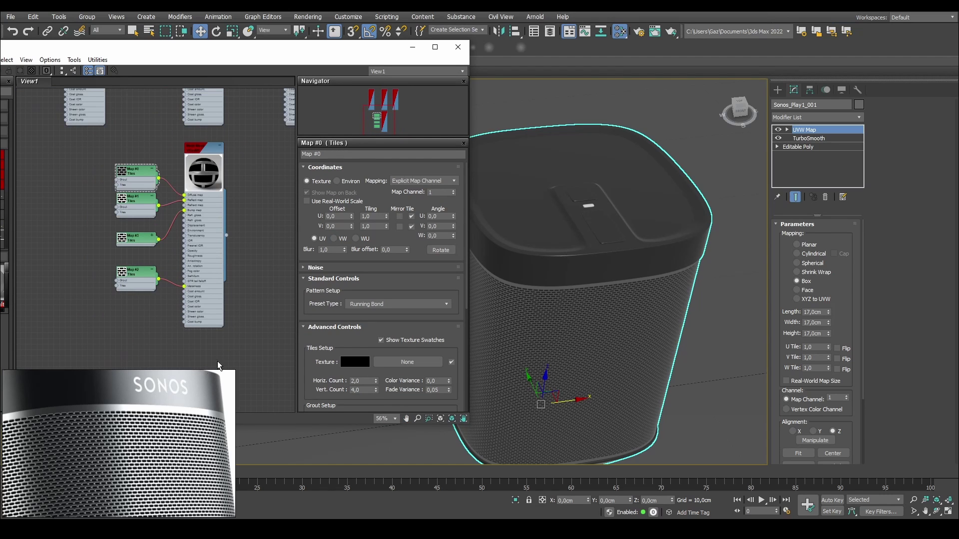
# Examine the whole speaker in the reference photo for comparison with the finished mesh material.
pyautogui.scroll(-6, 186, 414)
pyautogui.scroll(2, 178, 427)
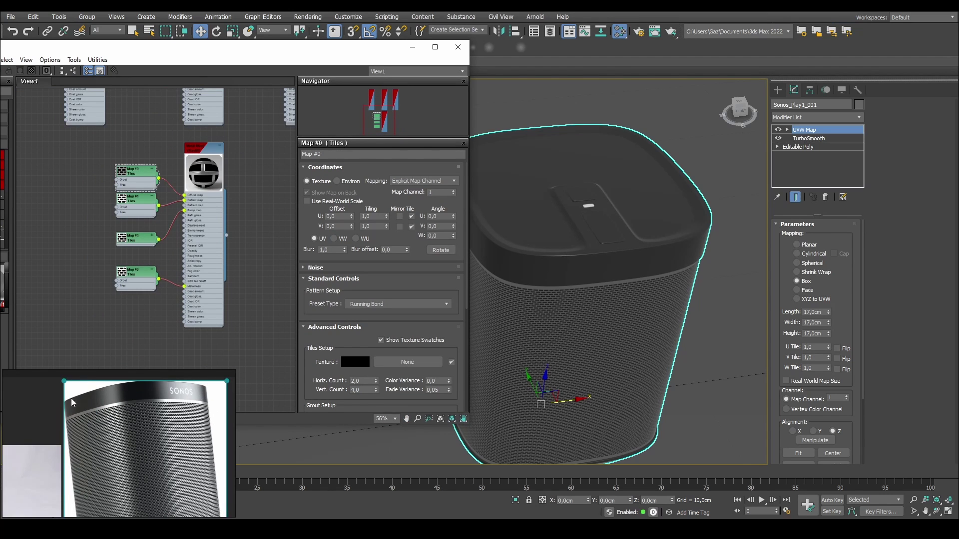
pyautogui.click(31, 395)
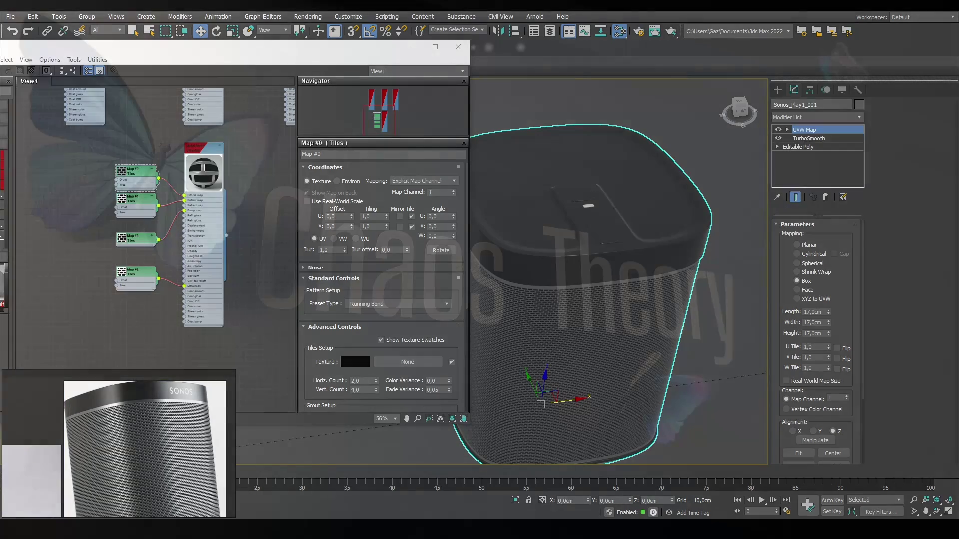